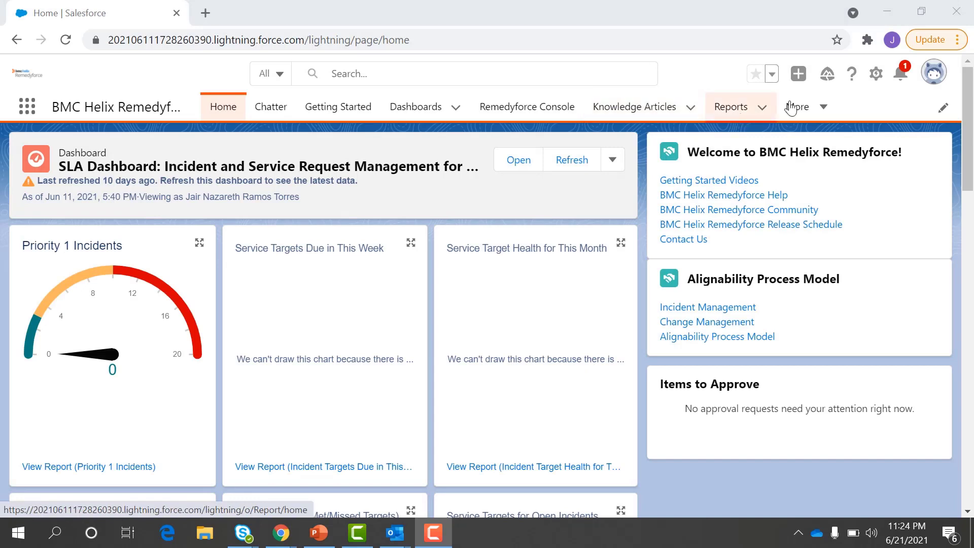
Step: Search the App Launcher for 'self ser' to find Remedyforce Self Service
left_click(799, 106)
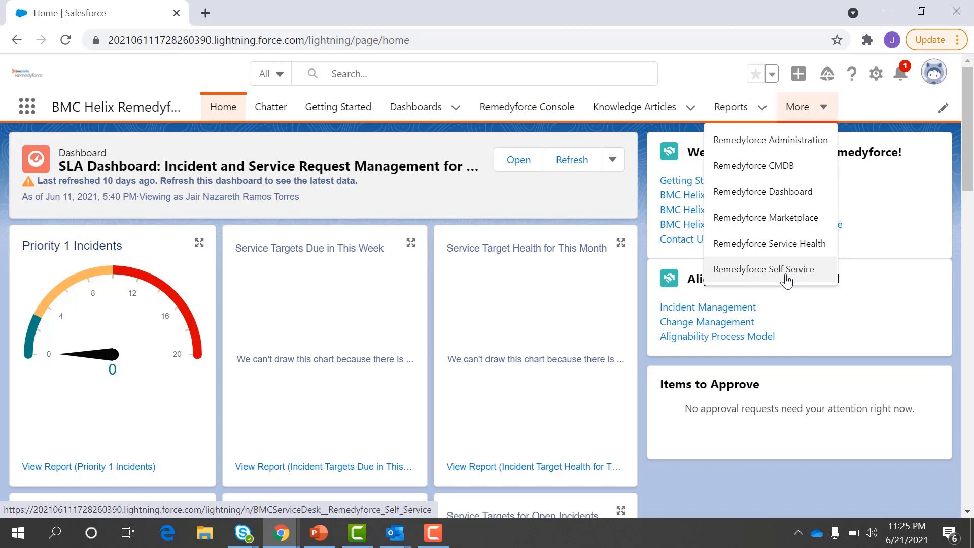
left_click(28, 107)
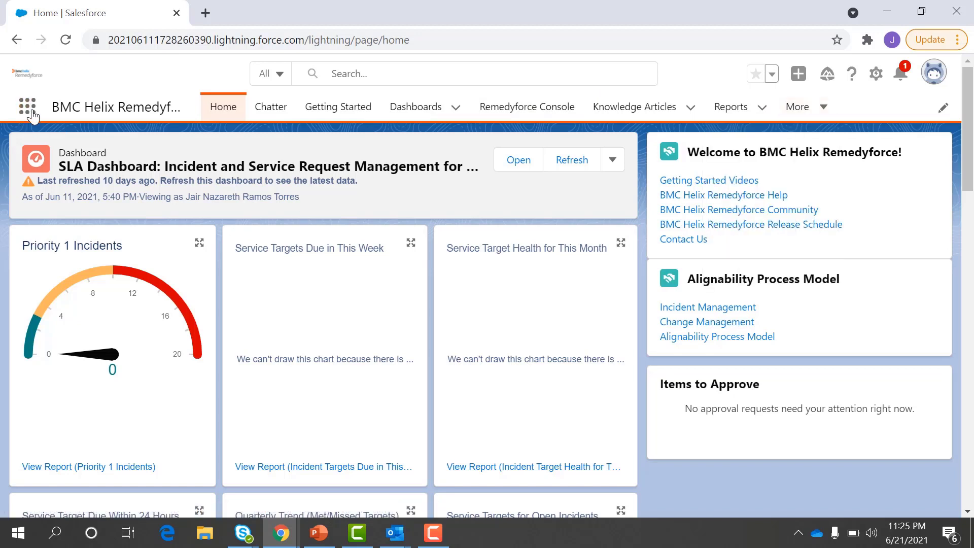
left_click(27, 110)
left_click(25, 113)
left_click(27, 112)
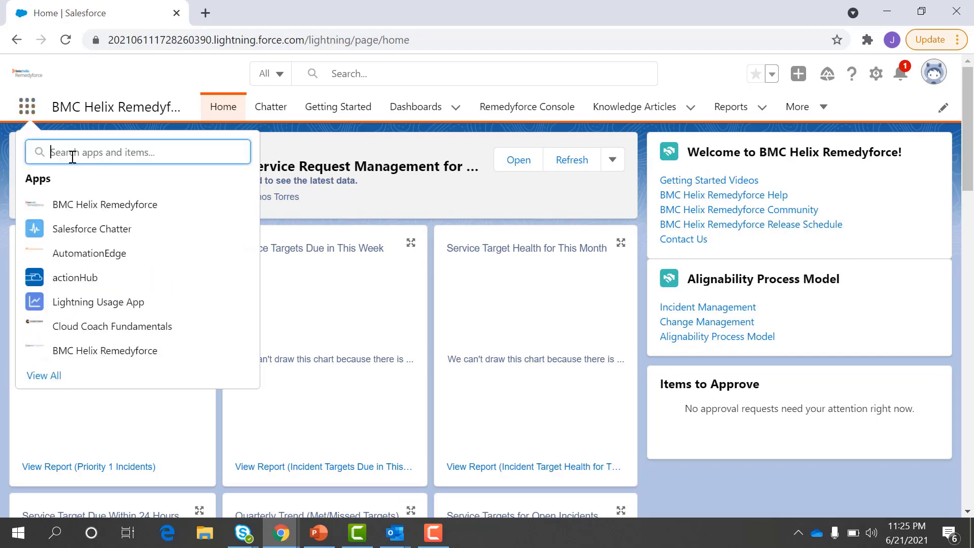
type("self ser")
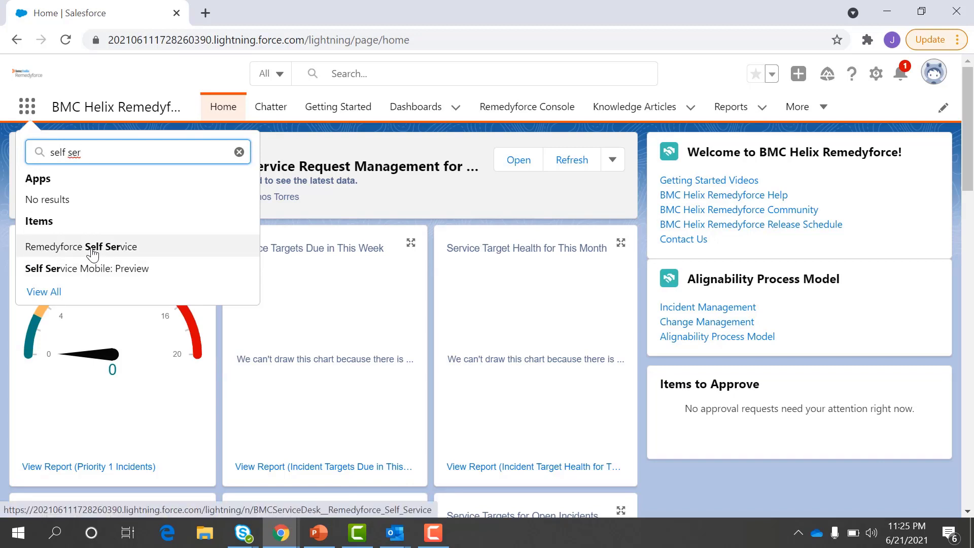
Step: Open Remedyforce Self Service, preview the Submit a Ticket form, and close it without submitting
left_click(93, 252)
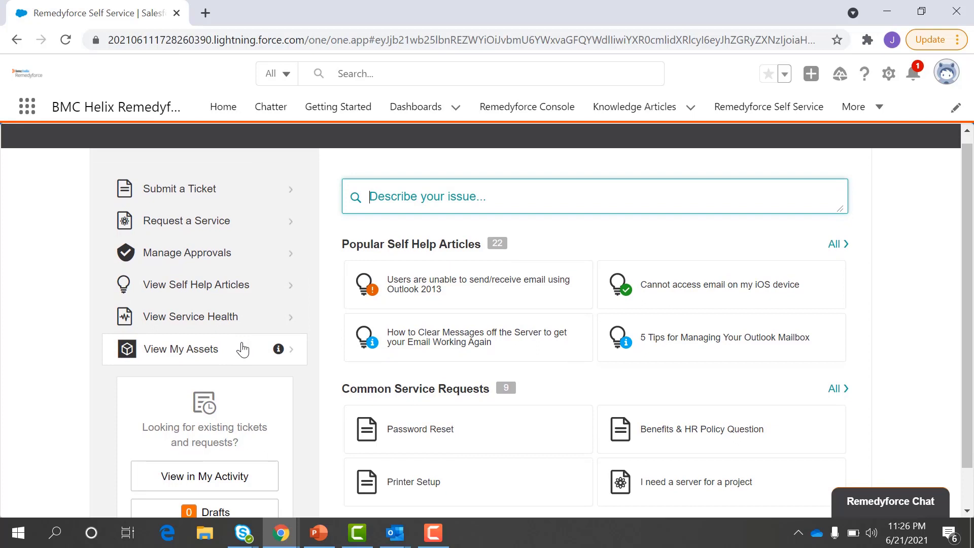
left_click(176, 197)
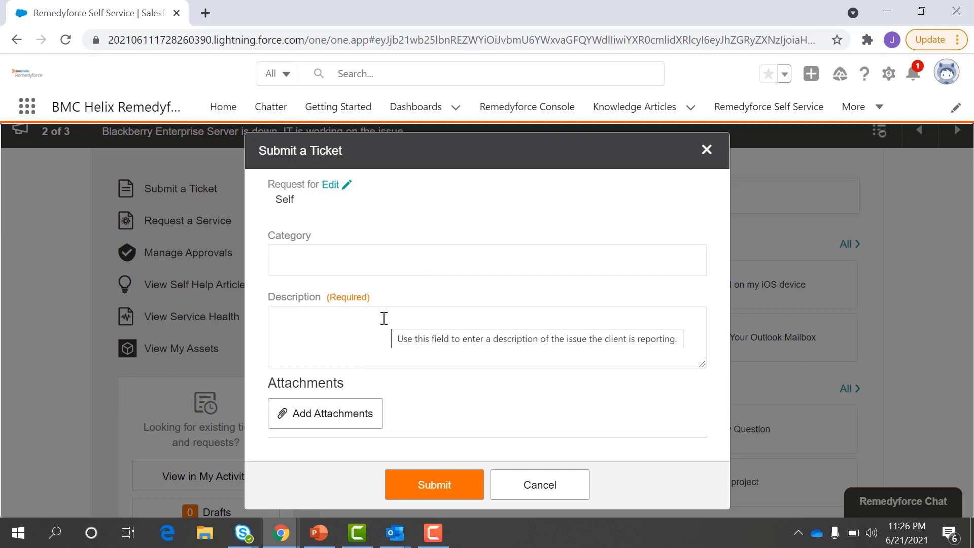
mouse_move(385, 303)
left_mouse_down()
mouse_move(298, 304)
mouse_move(375, 288)
left_mouse_up()
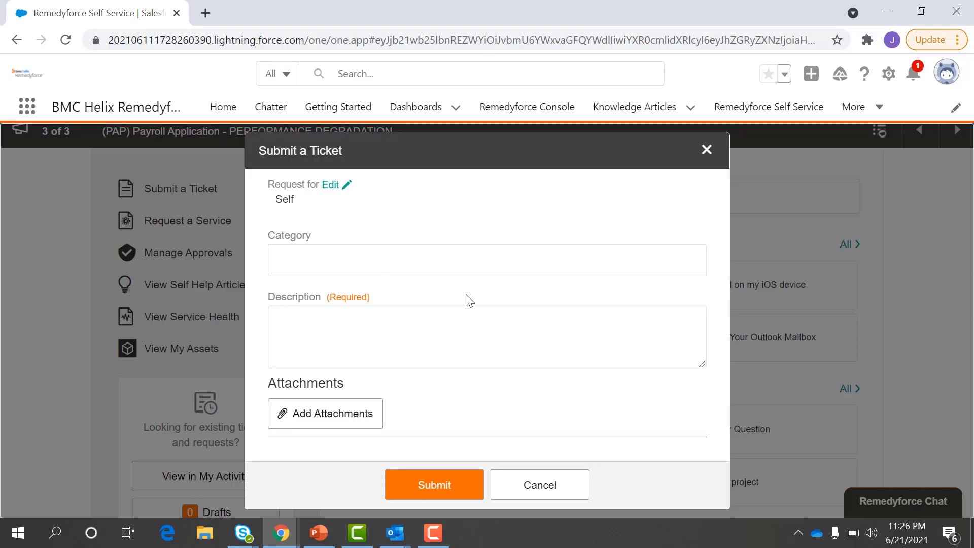
left_click(707, 150)
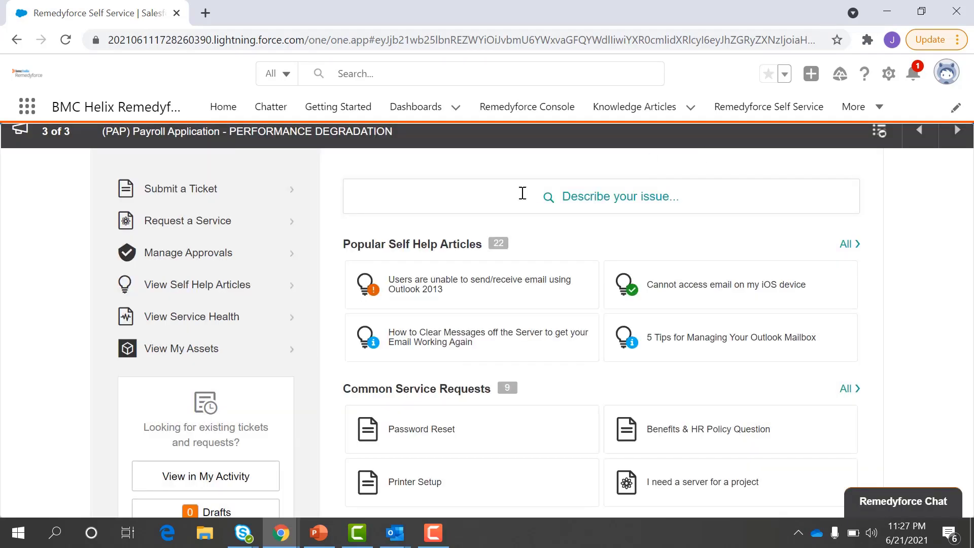
Step: Submit a Password Reset request from Request a Service and expand the suggested Service Requests
left_click(185, 231)
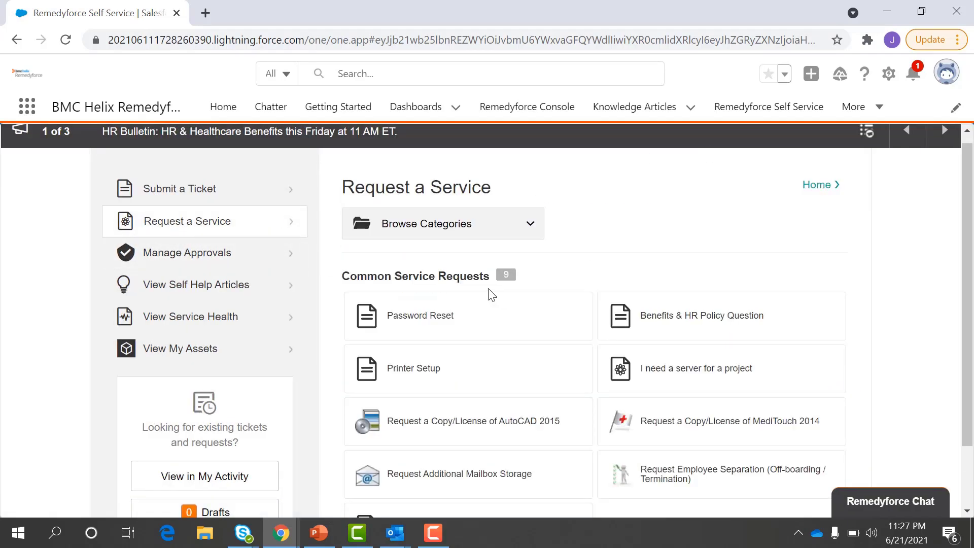
scroll(457, 376, "down", 2)
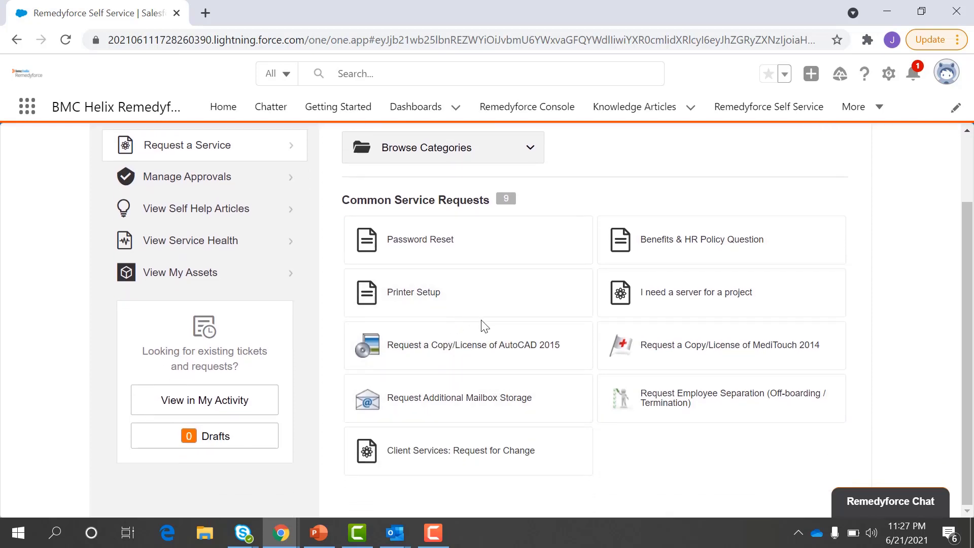
left_click(449, 260)
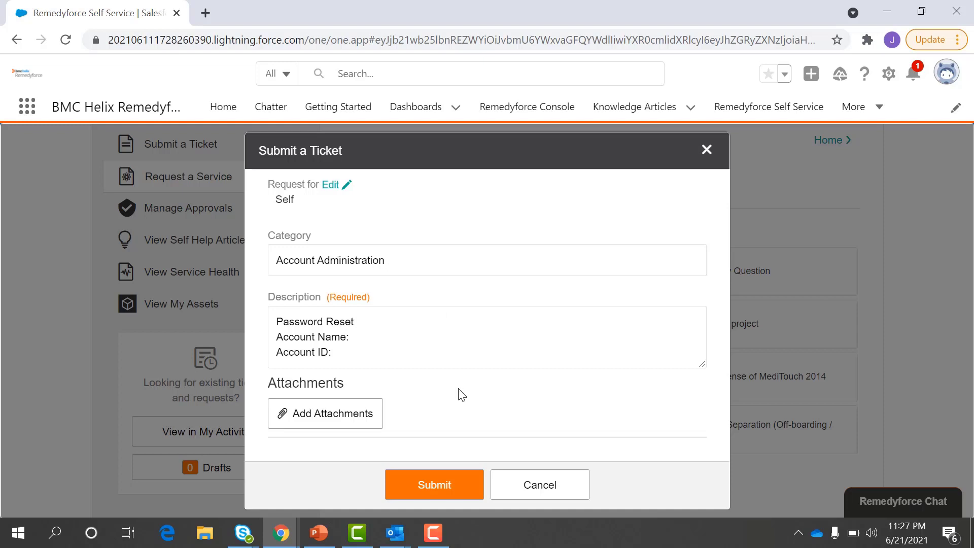
left_click(476, 488)
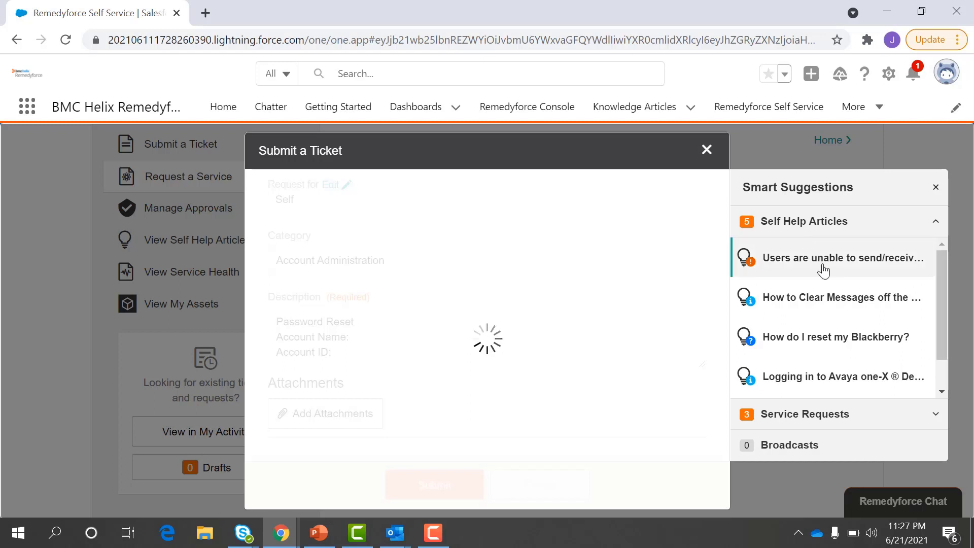
left_click(804, 424)
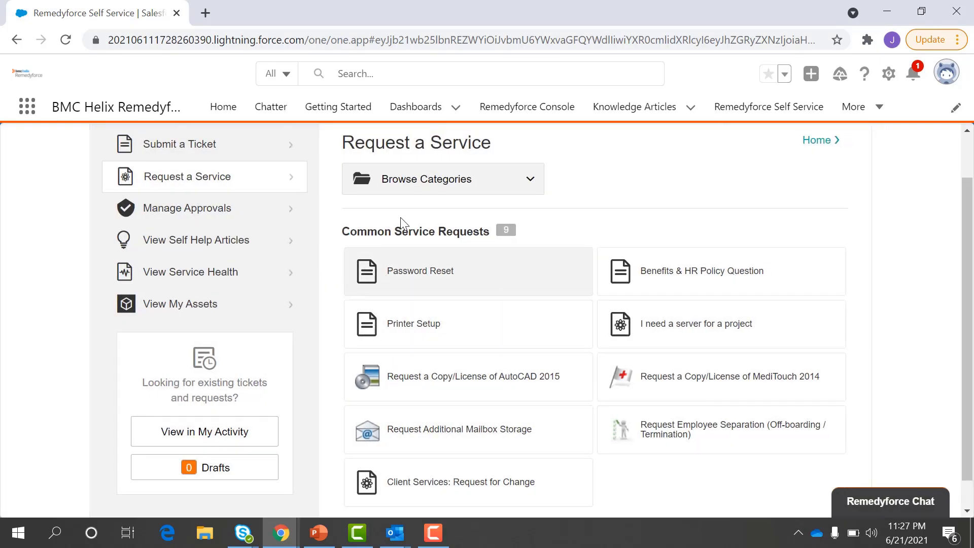
Step: Browse to Email & Messaging Services > Email Distribution and open Update an Email Distribution List
left_click(529, 180)
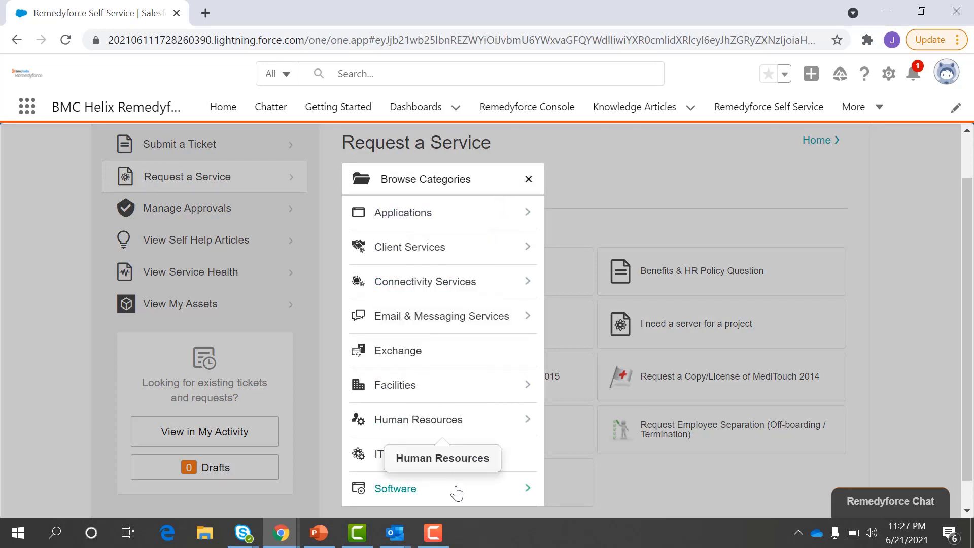
mouse_move(472, 308)
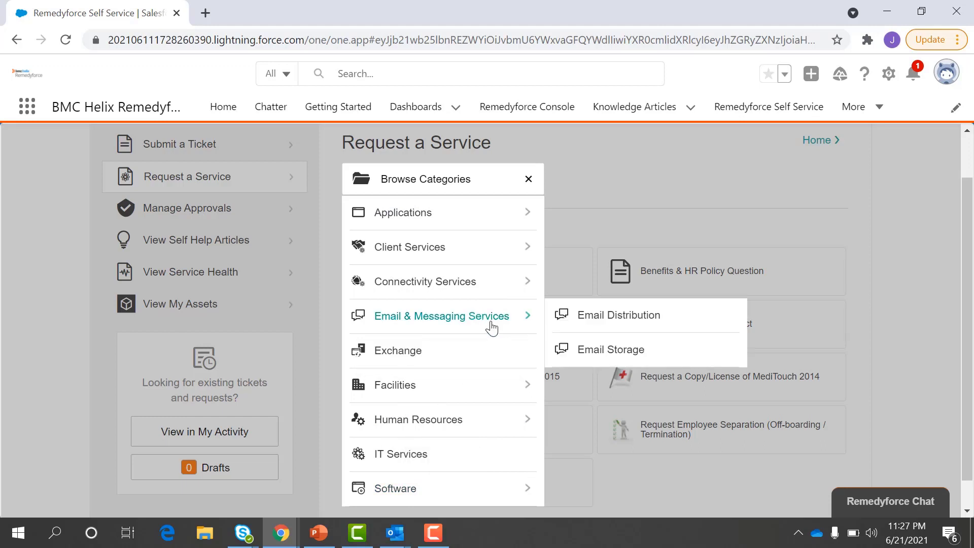
left_click(636, 325)
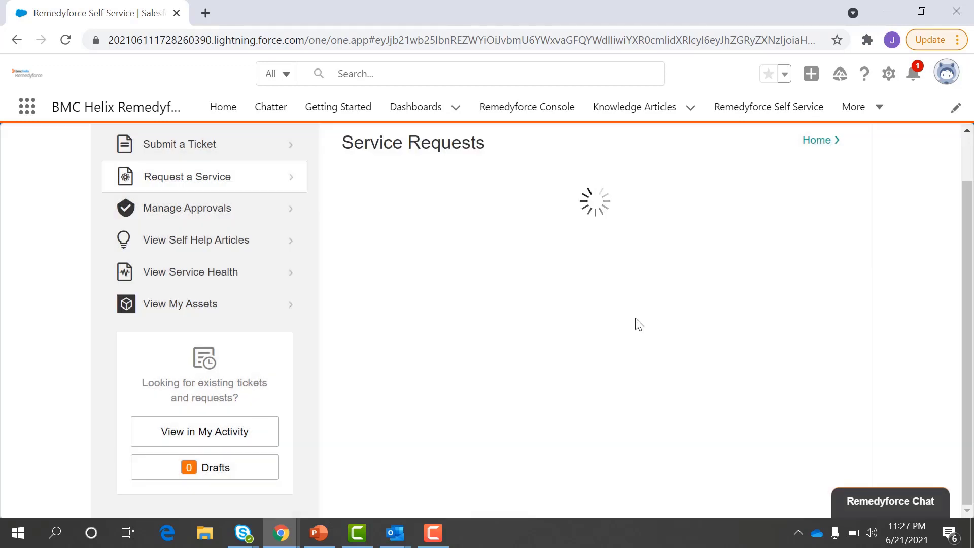
left_click(517, 275)
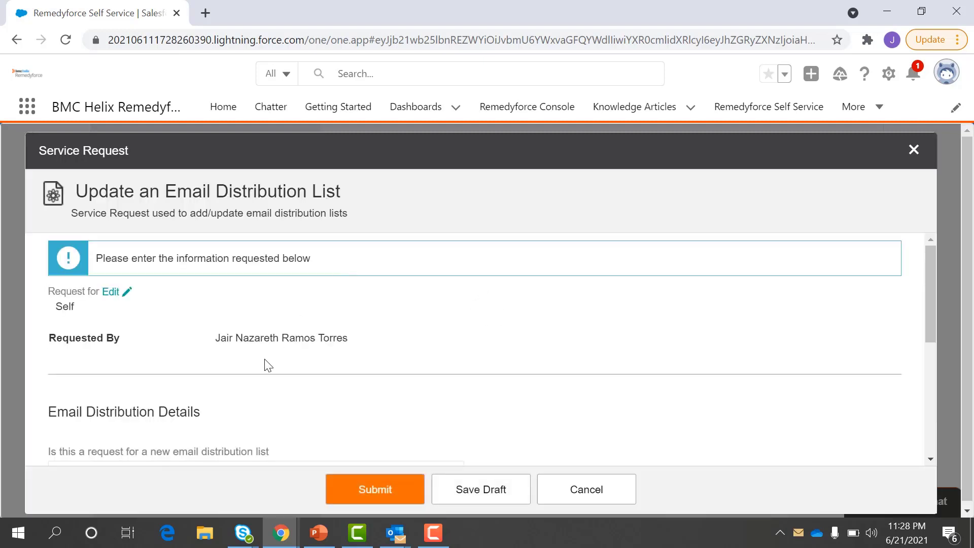
Step: Review the request's questions, including the distribution list name field, then close the form
scroll(266, 365, "down", 2)
scroll(267, 364, "down", 3)
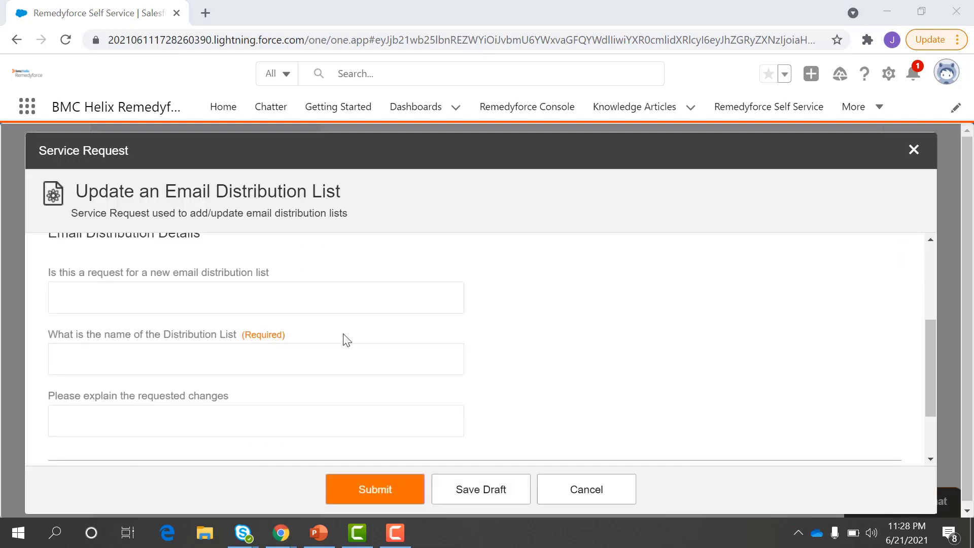
scroll(332, 312, "up", 2)
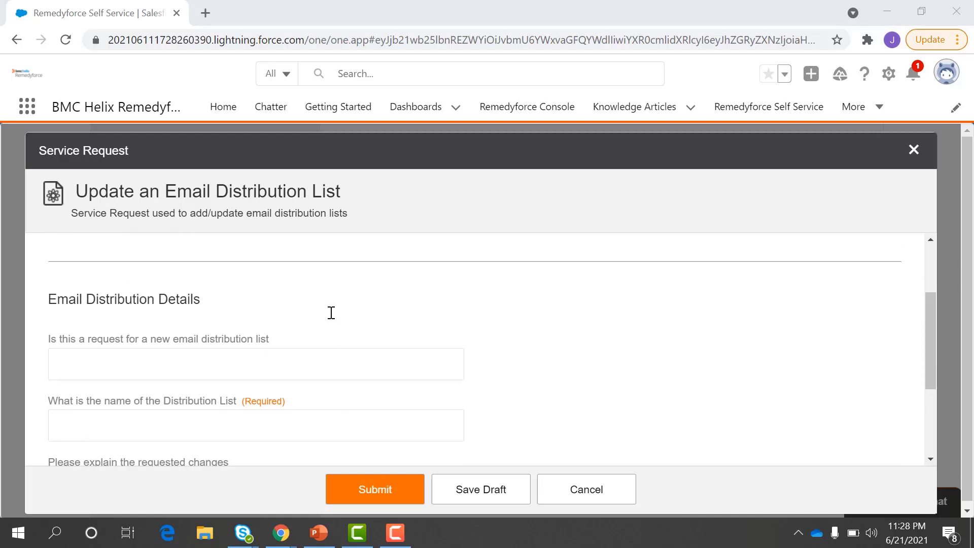
scroll(332, 313, "down", 1)
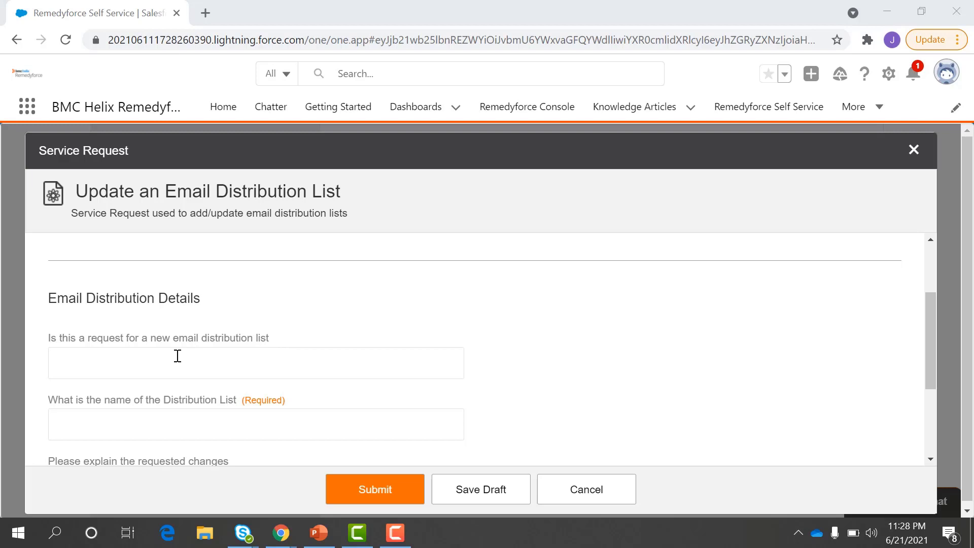
left_click(276, 363)
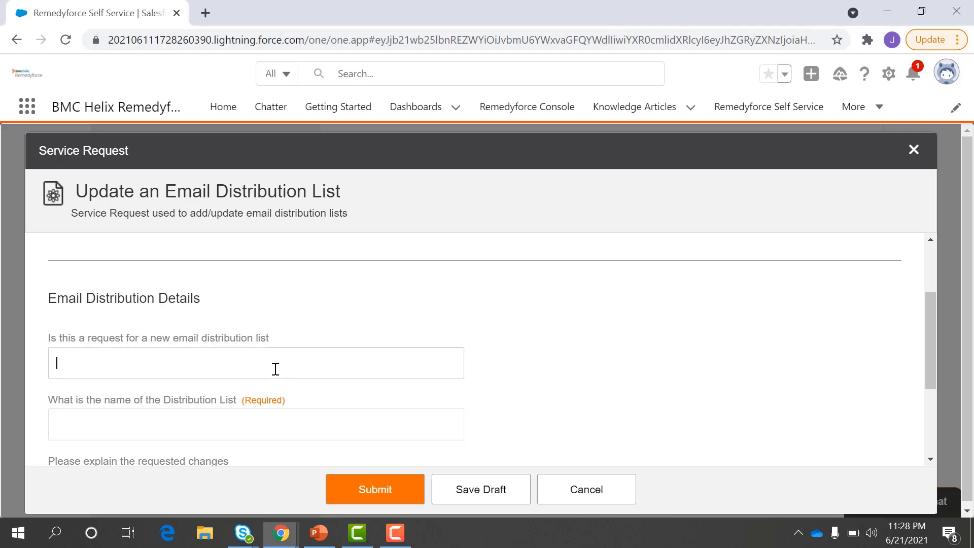
scroll(204, 380, "down", 1)
left_click(207, 379)
scroll(206, 379, "down", 1)
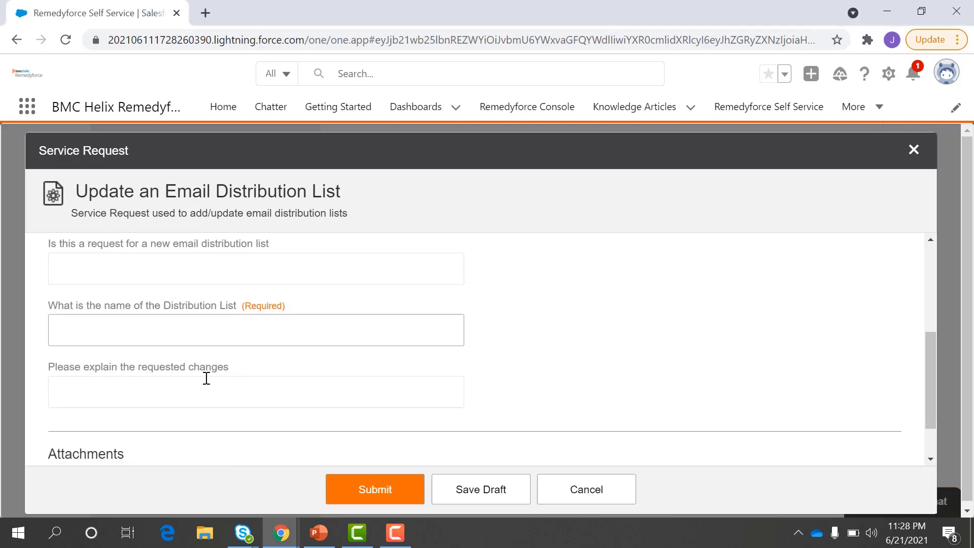
scroll(293, 378, "up", 4)
scroll(293, 378, "down", 3)
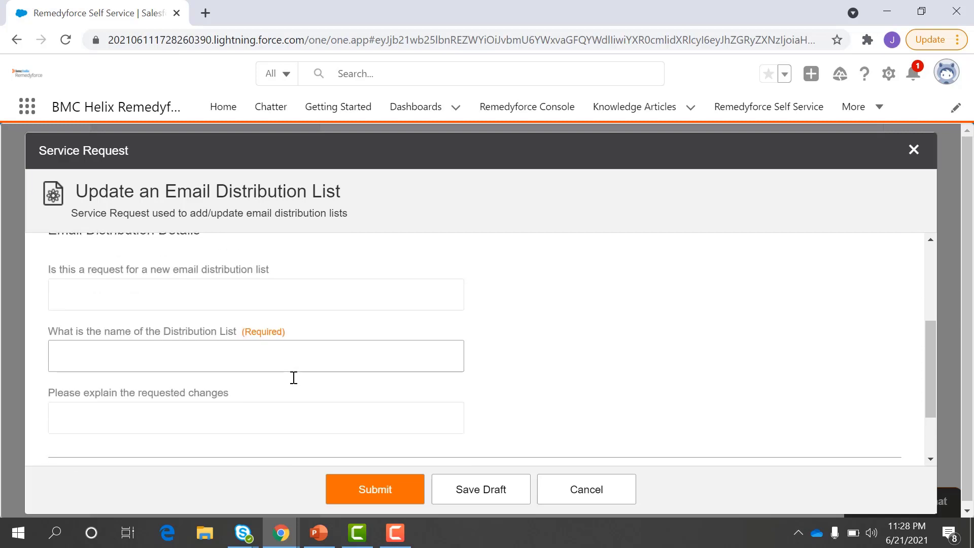
scroll(293, 378, "up", 1)
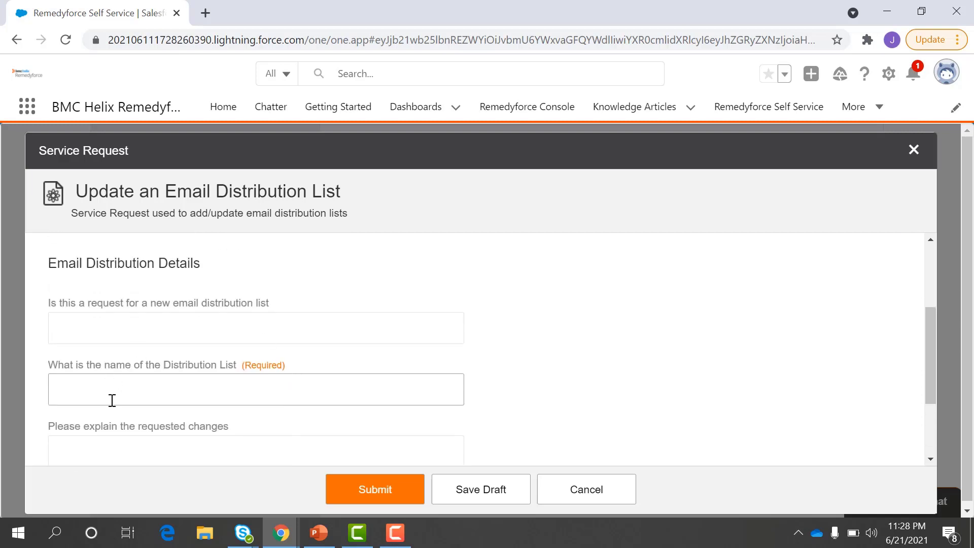
scroll(227, 419, "down", 1)
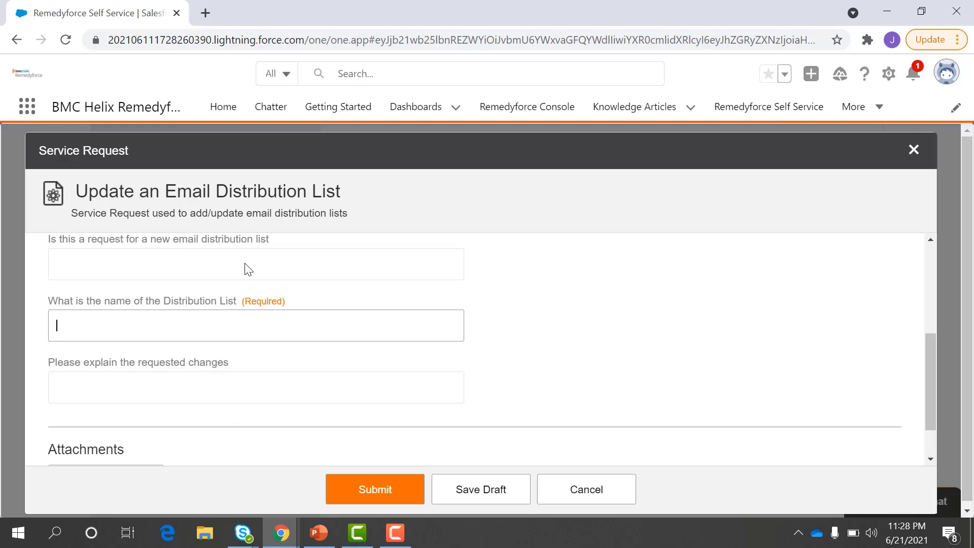
left_click(924, 147)
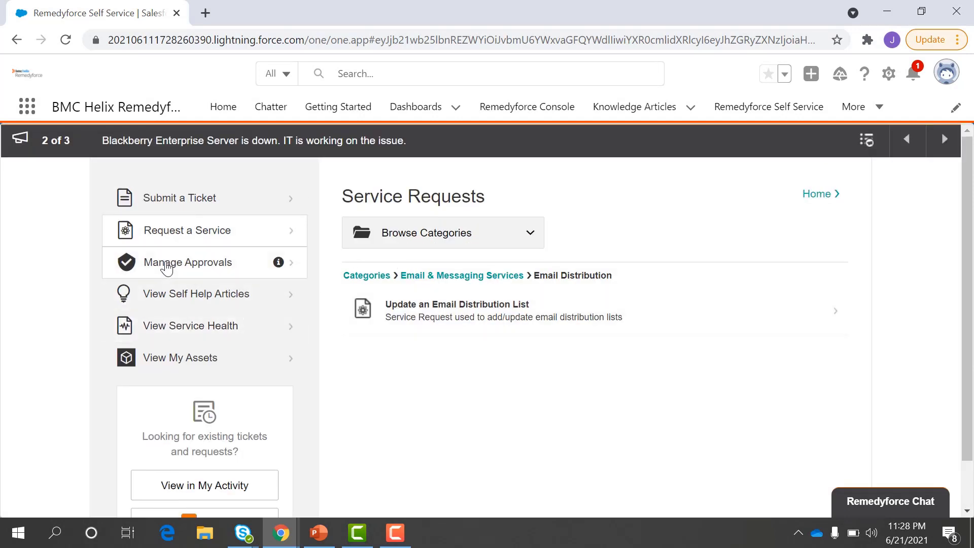
Step: Check Pending Approvals, the self-help article categories, and current Service Health
left_click(167, 268)
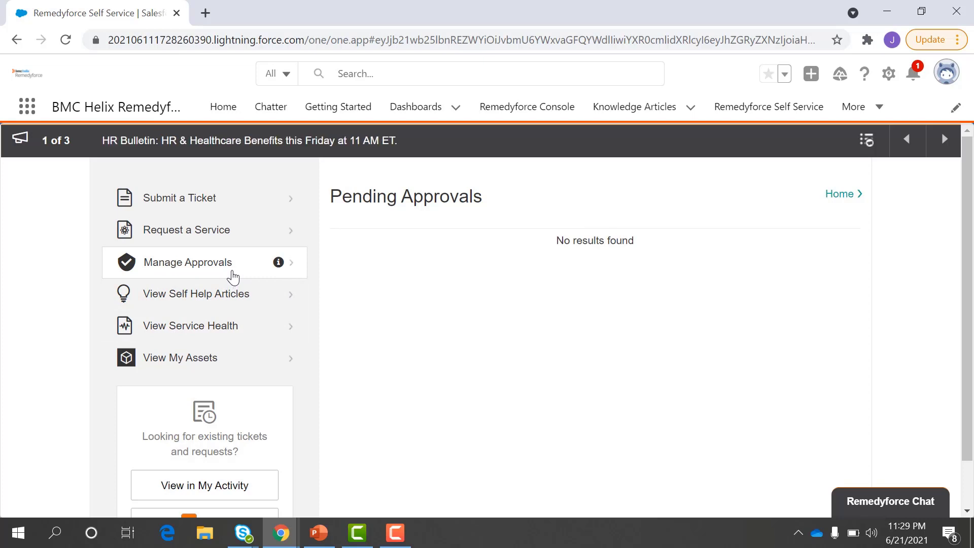
left_click(250, 310)
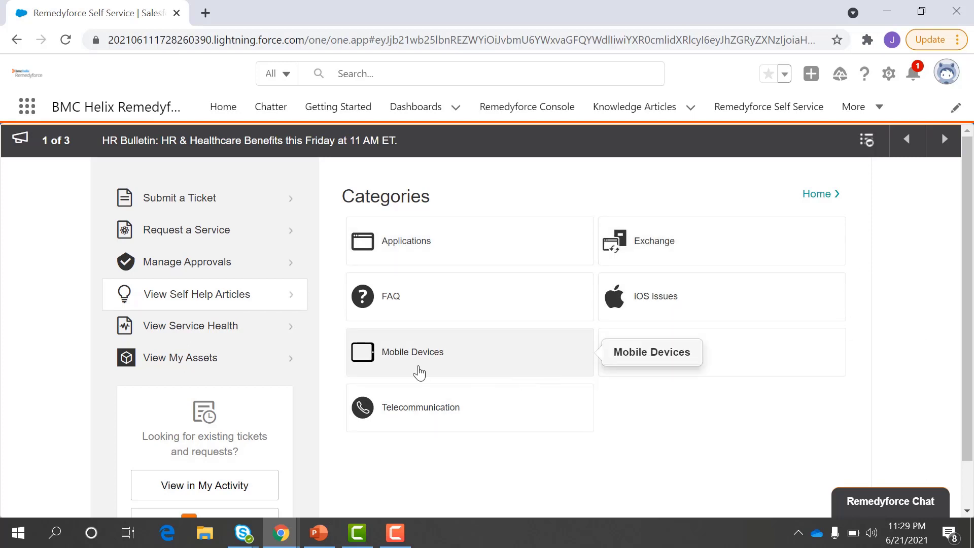
left_click(228, 337)
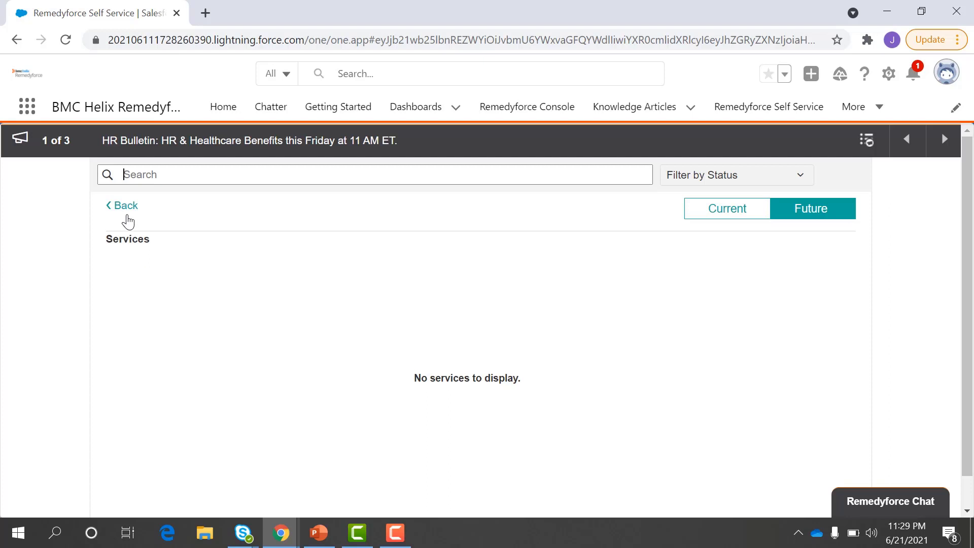
Step: Return to the Self Service home and view My Assets, which shows no results
left_click(125, 210)
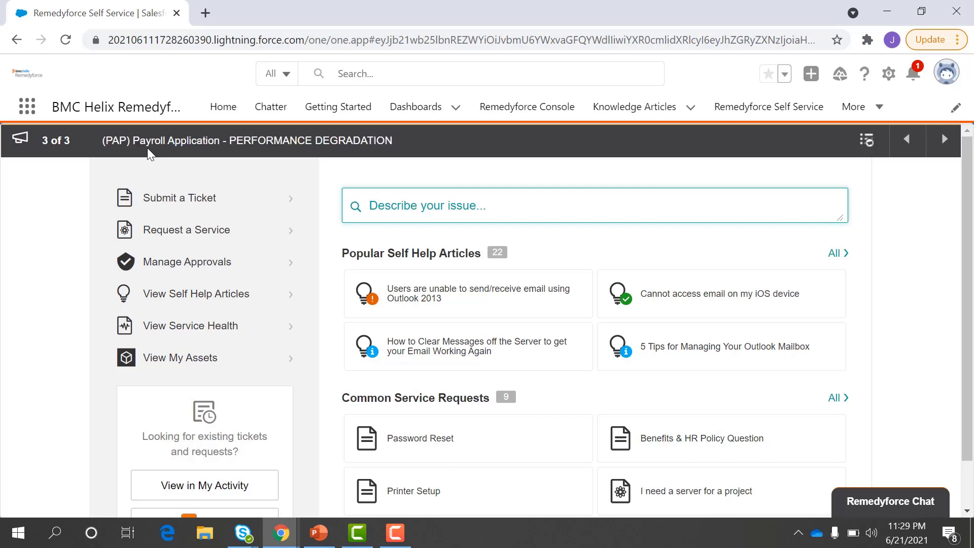
left_click(191, 376)
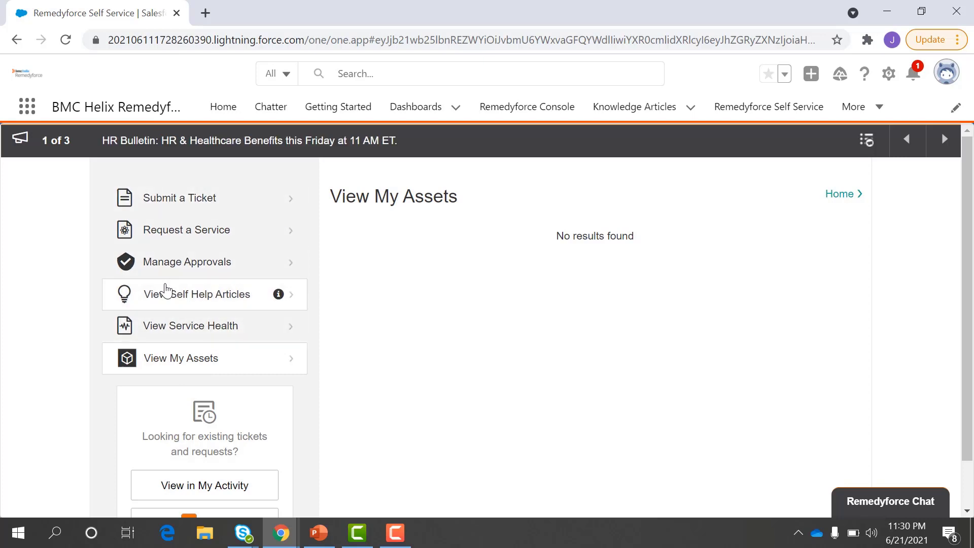
scroll(190, 293, "down", 2)
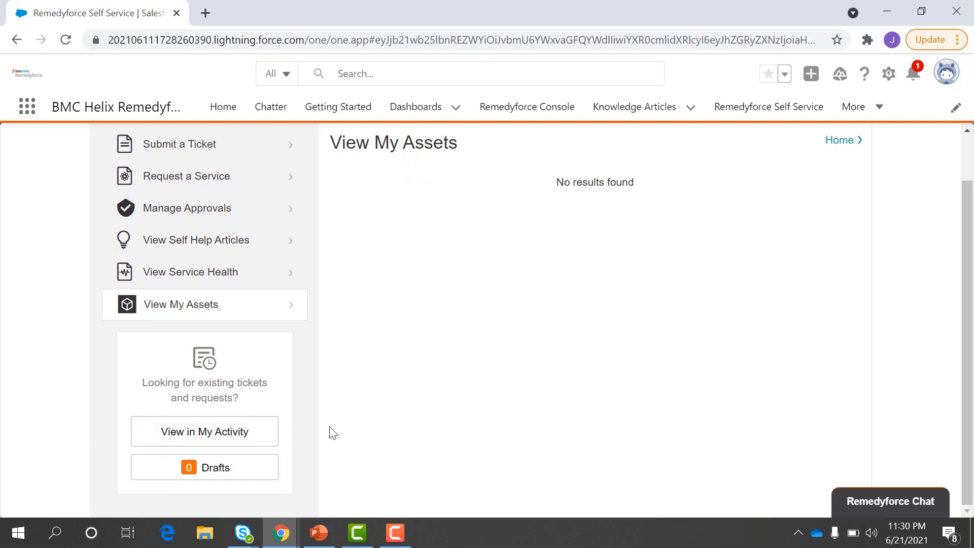
Step: View My Activity, switch the timeline to tickets for Others, scroll it, and go back home
left_click(235, 435)
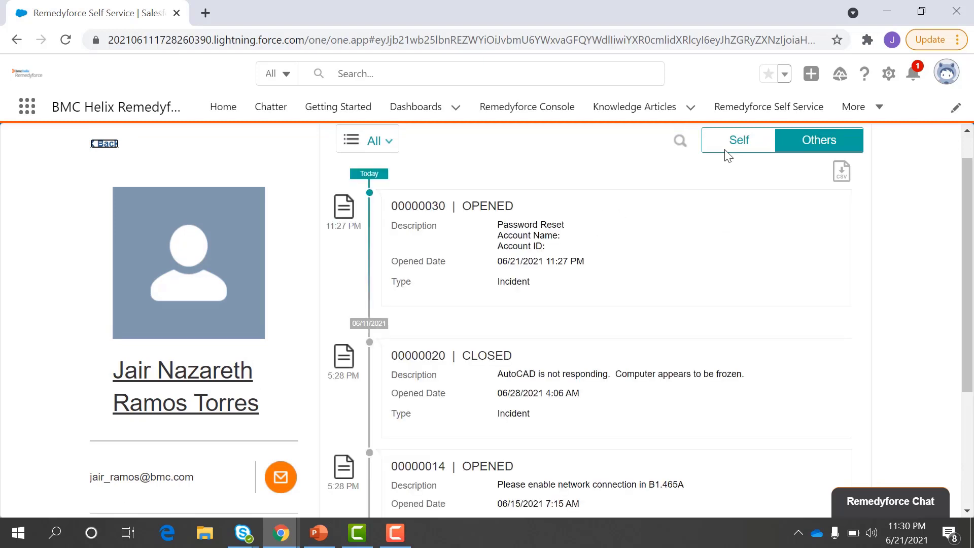
left_click(810, 155)
scroll(709, 378, "down", 1)
scroll(709, 378, "down", 3)
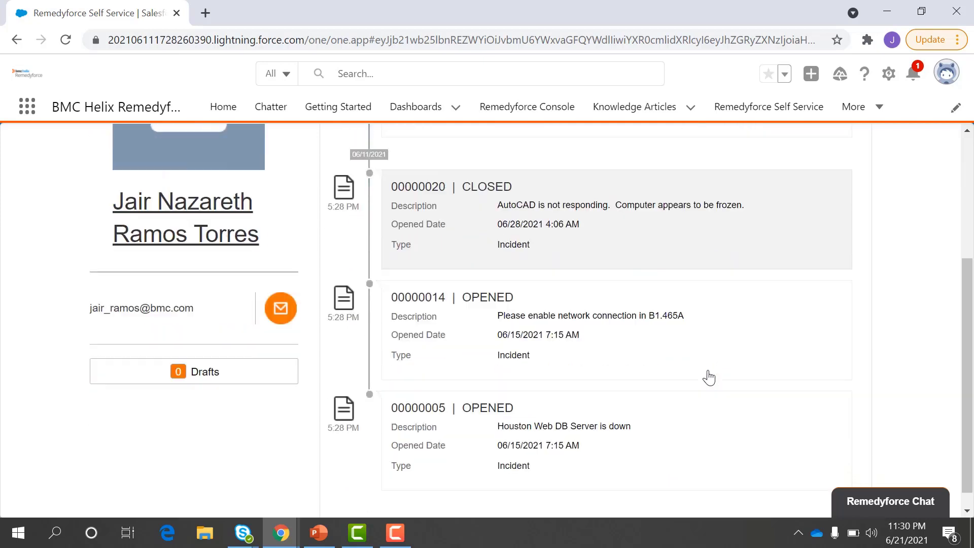
scroll(709, 378, "up", 5)
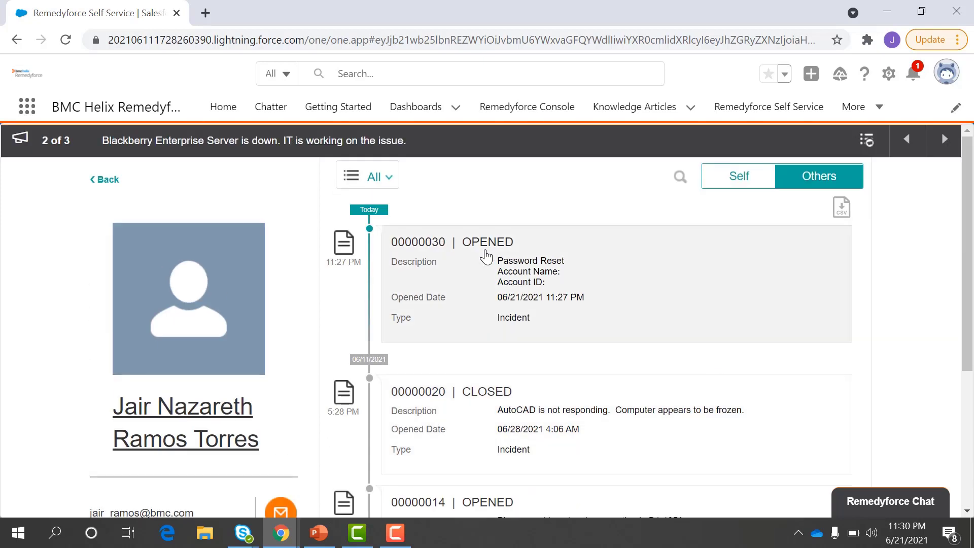
left_click(108, 181)
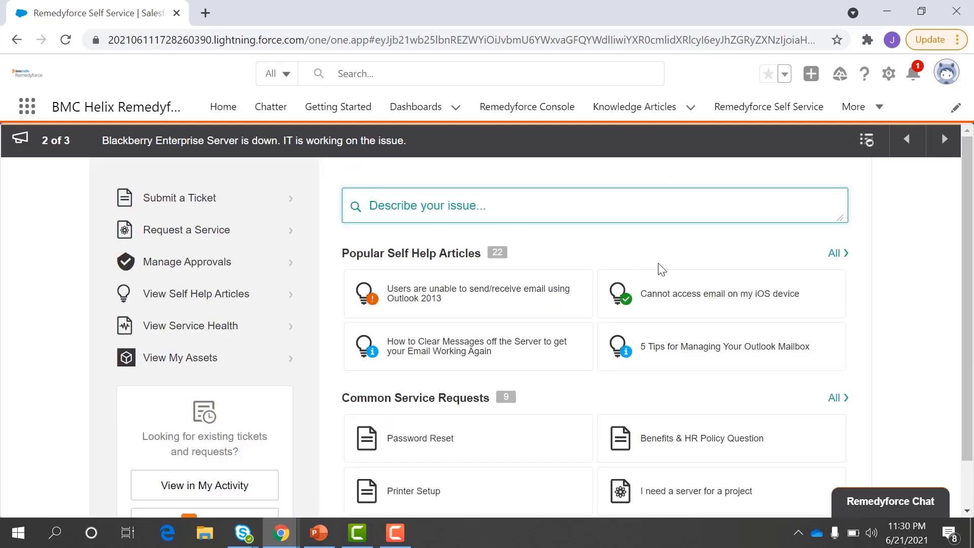
scroll(608, 294, "down", 1)
scroll(608, 294, "up", 1)
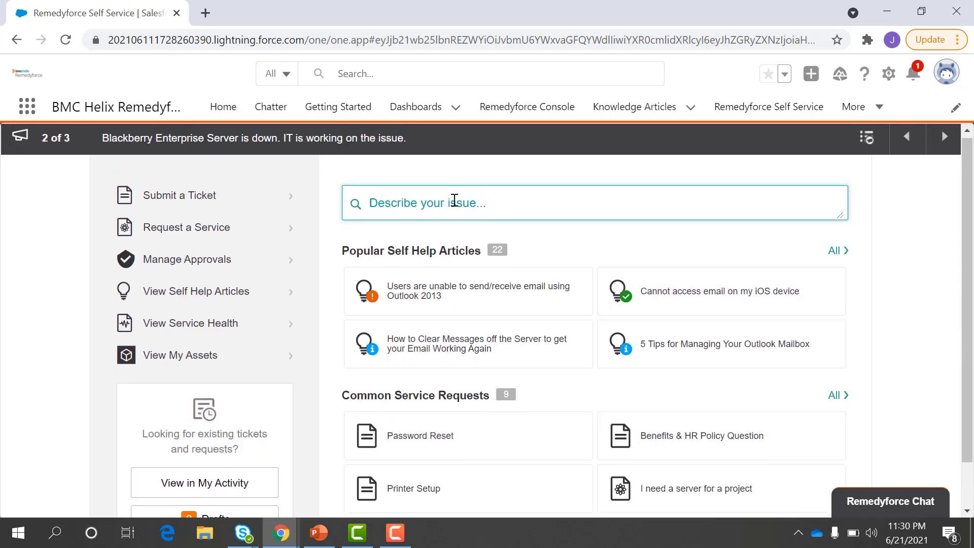
type("email")
key("Return")
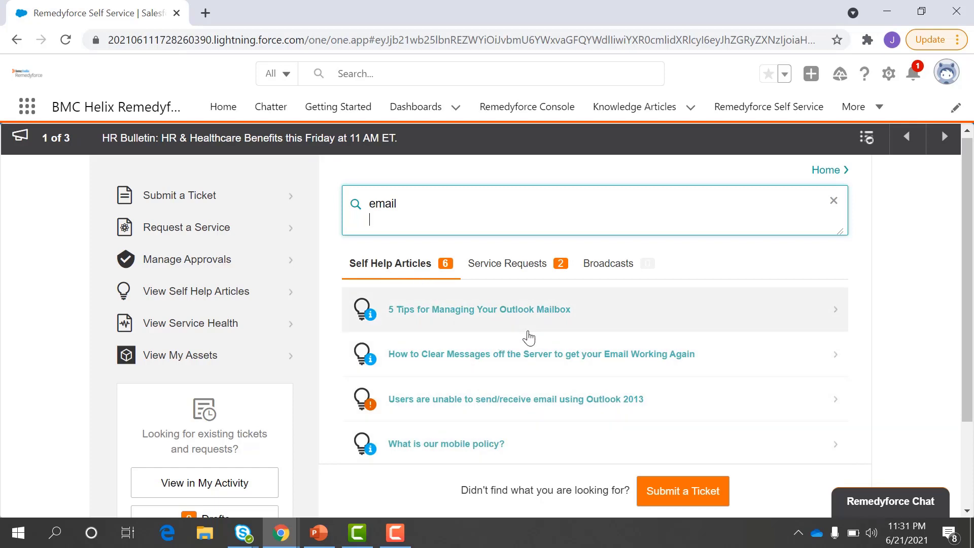
left_click(515, 274)
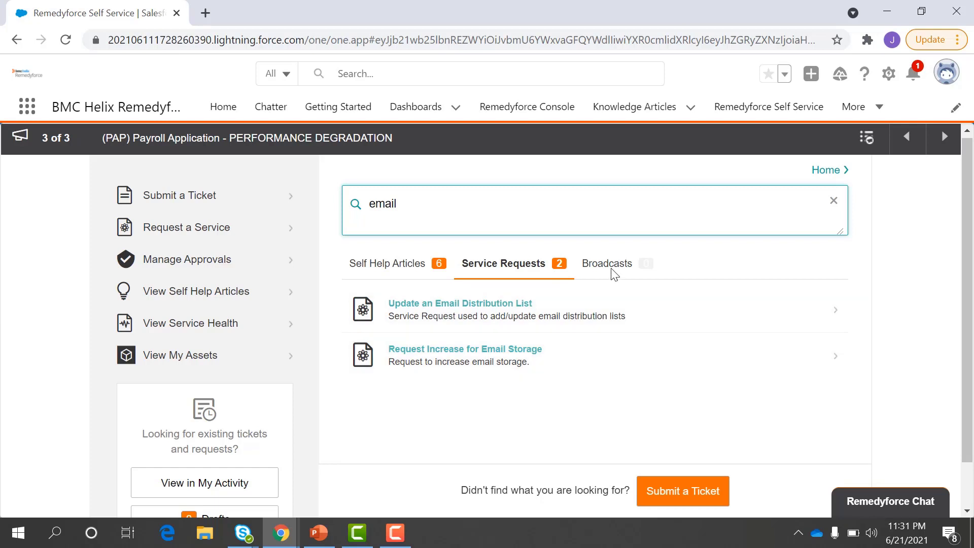
scroll(603, 299, "down", 2)
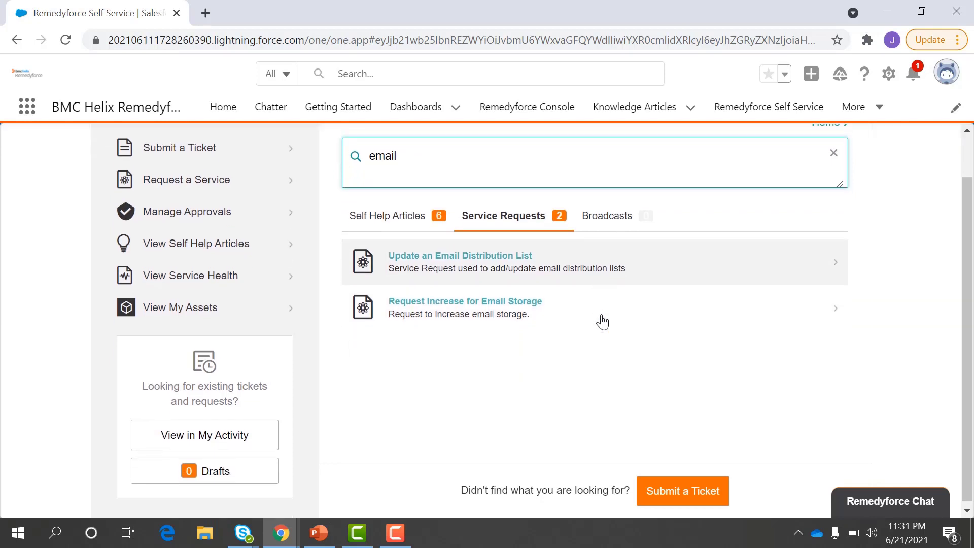
scroll(603, 321, "up", 1)
left_click(233, 194)
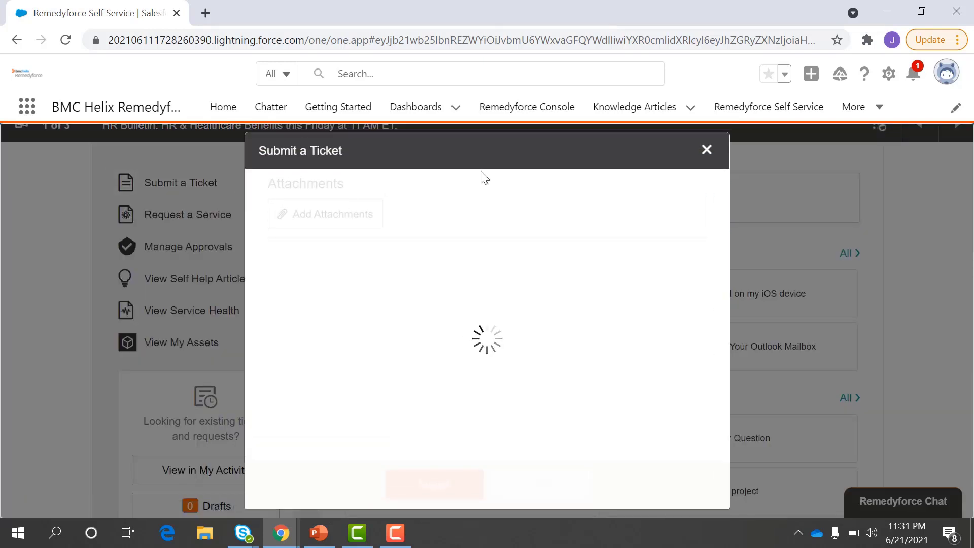
left_click(706, 151)
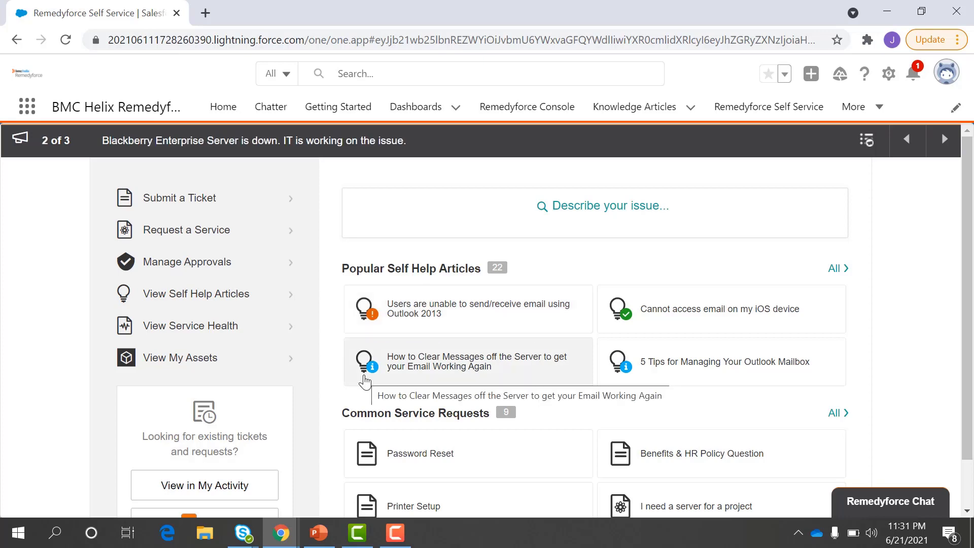
scroll(364, 382, "down", 1)
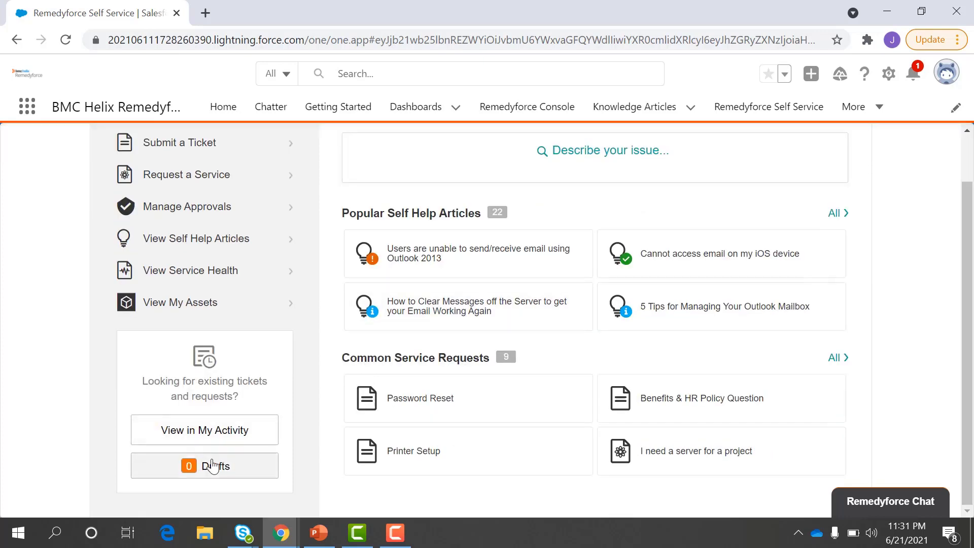
Step: Open ticket 00000030 from My Activity, expand and collapse its Attachments, then close it
left_click(216, 439)
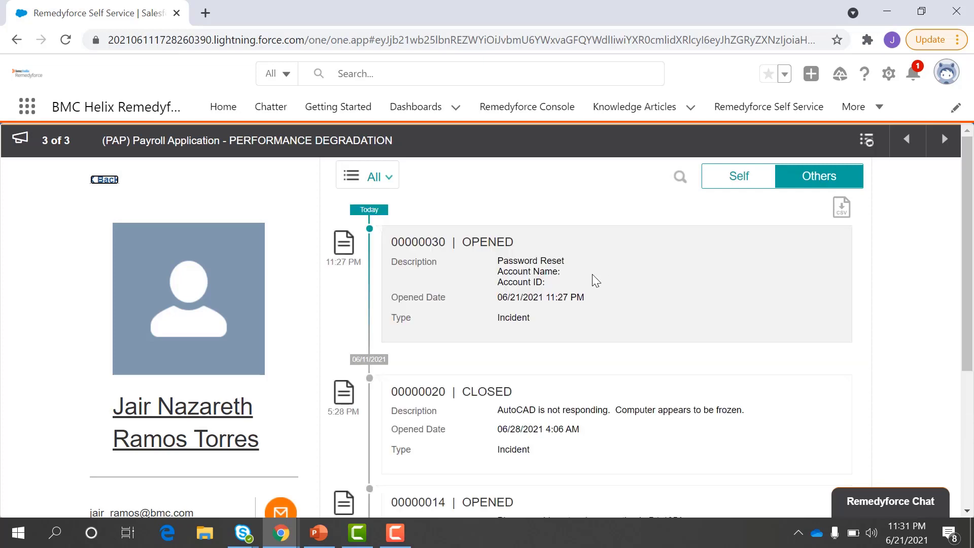
left_click(573, 288)
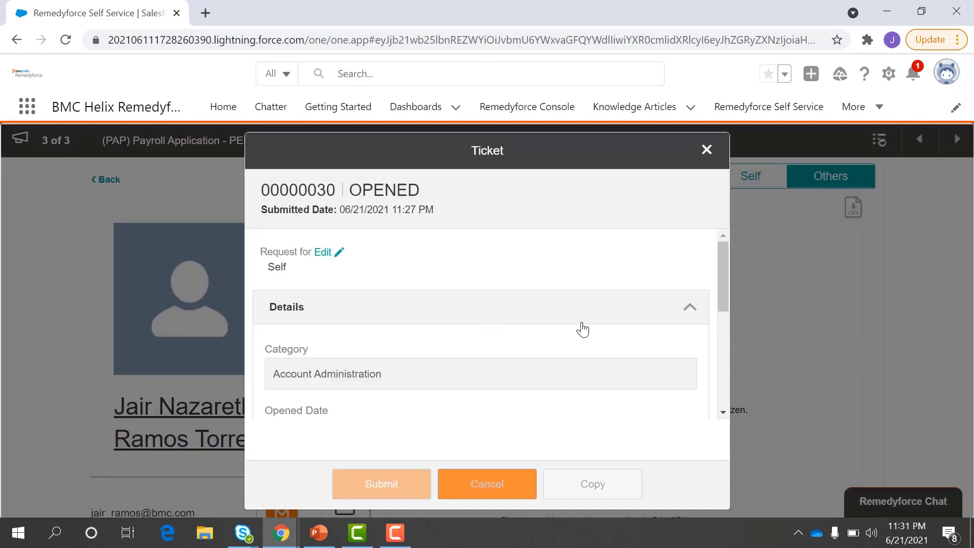
scroll(581, 329, "down", 2)
scroll(582, 329, "down", 3)
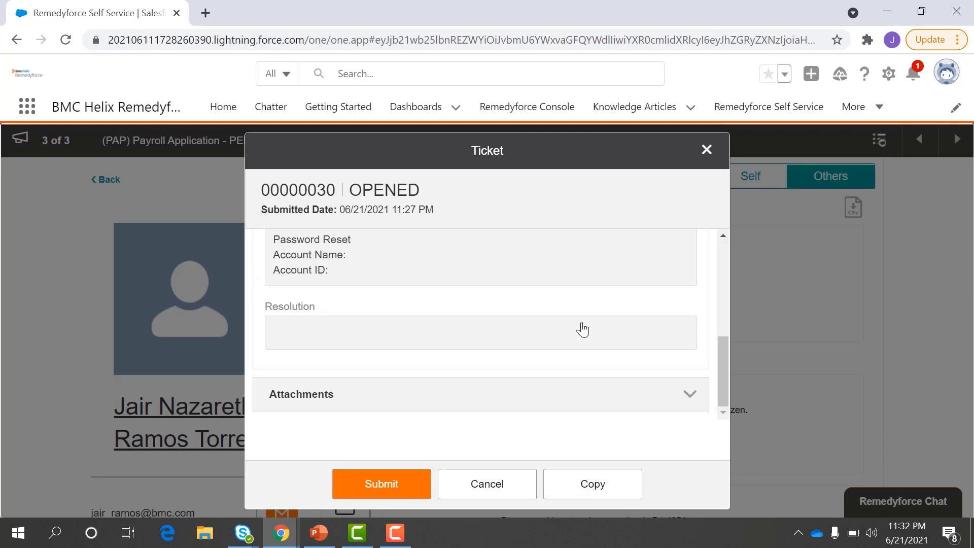
left_click(632, 395)
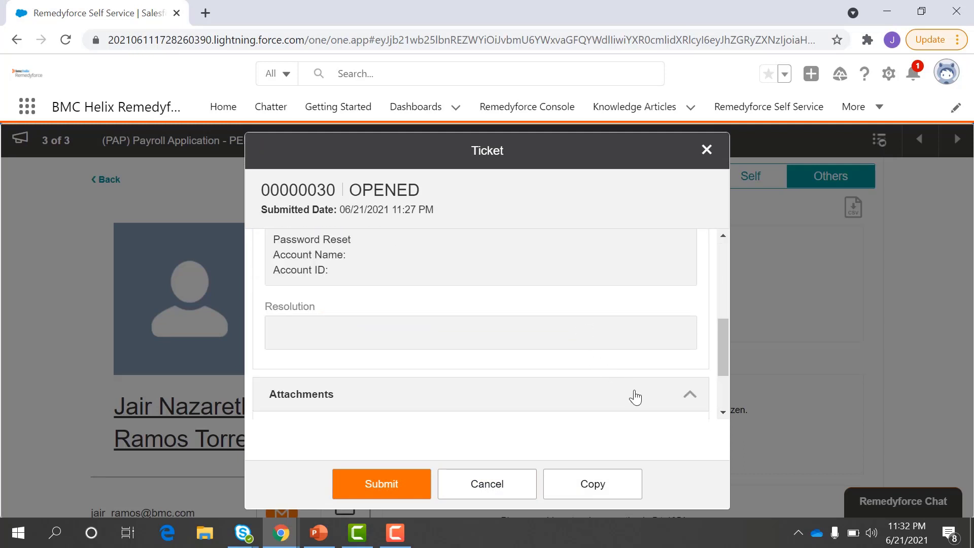
left_click(673, 397)
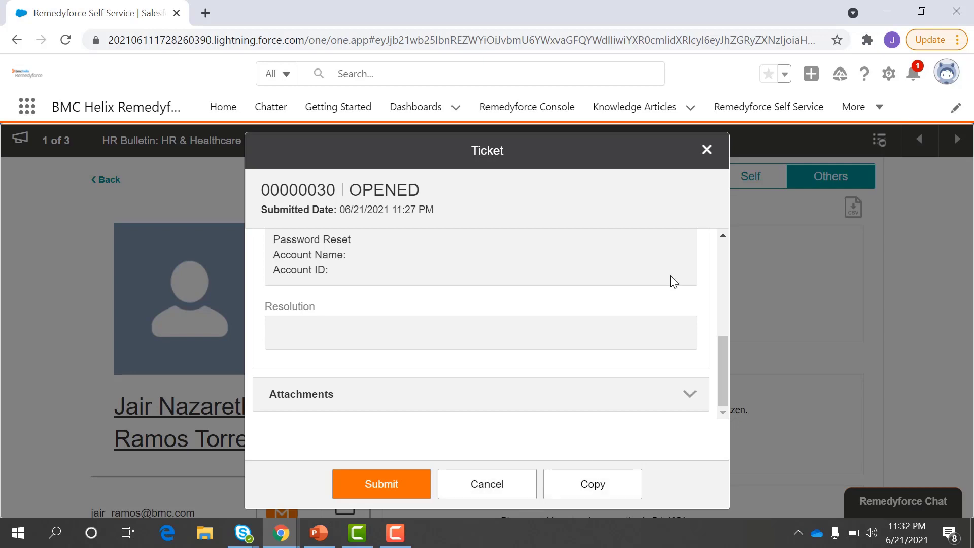
left_click(707, 155)
scroll(661, 330, "down", 4)
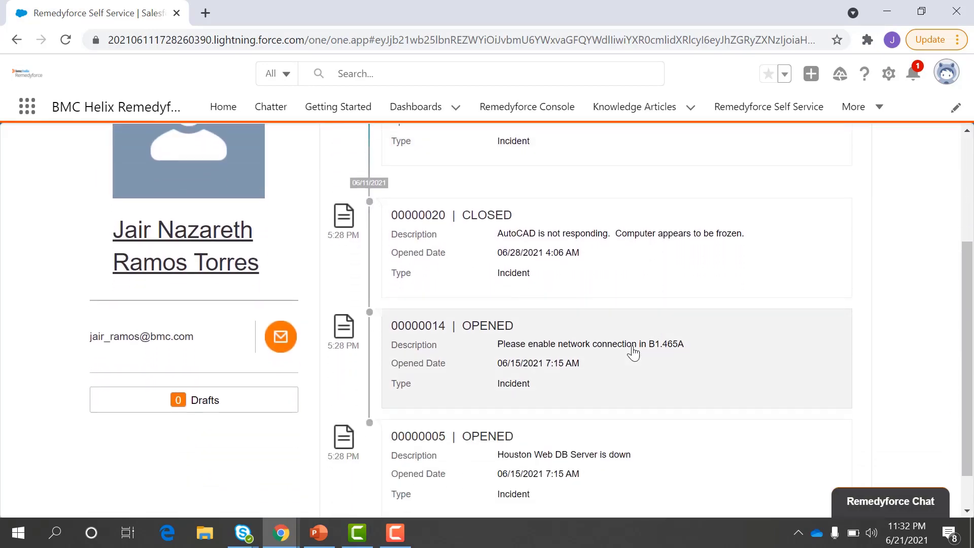
Step: Inspect ticket 00000014's details, close them, and switch to the Remedyforce Console tab
left_click(635, 351)
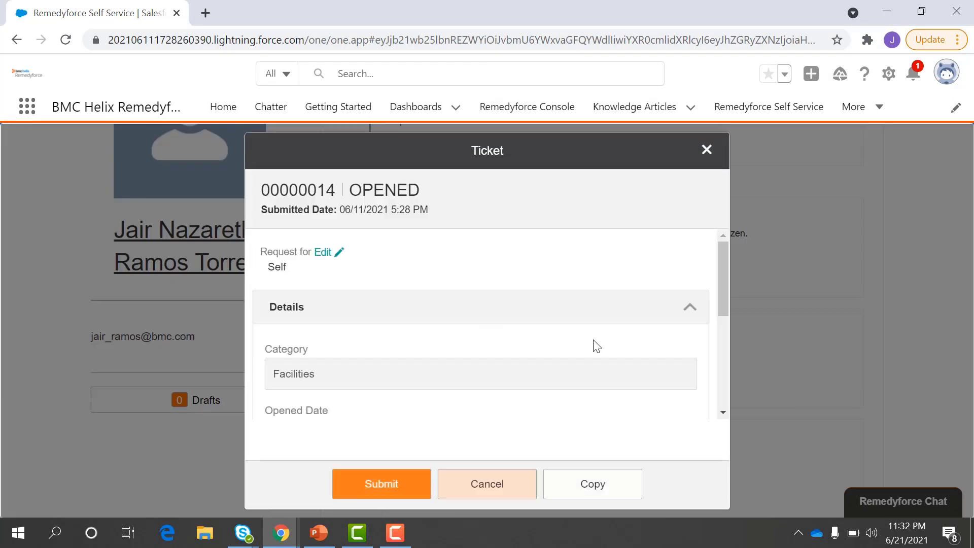
scroll(597, 346, "down", 4)
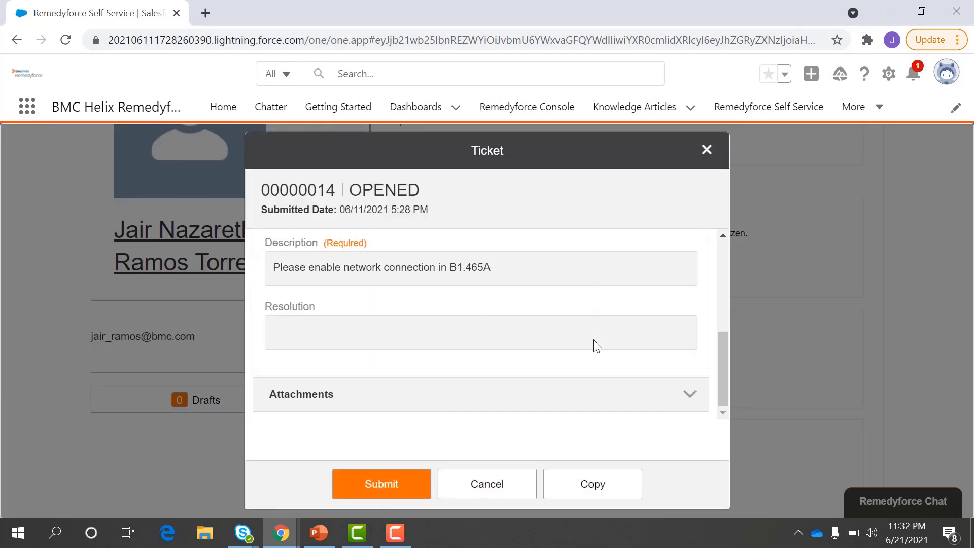
scroll(597, 346, "up", 1)
scroll(610, 387, "up", 3)
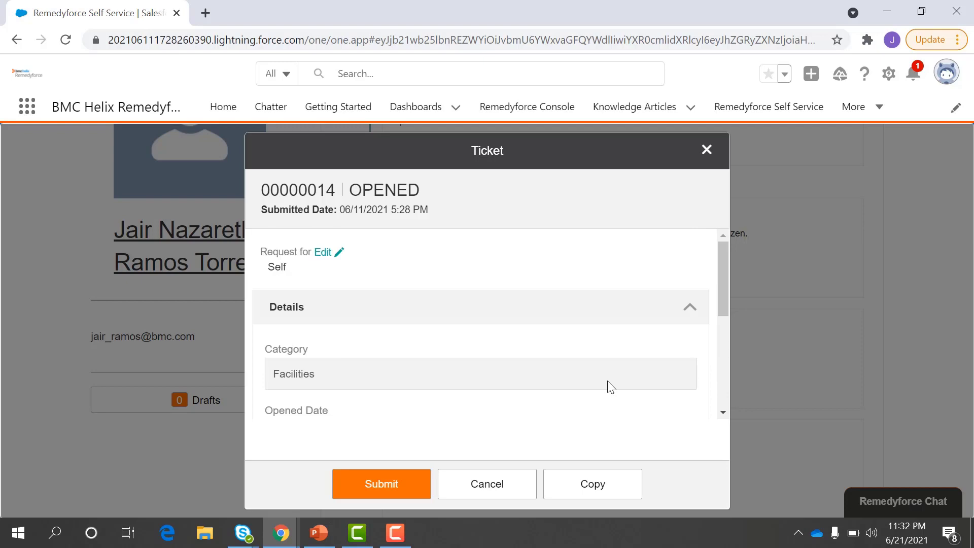
scroll(464, 344, "down", 4)
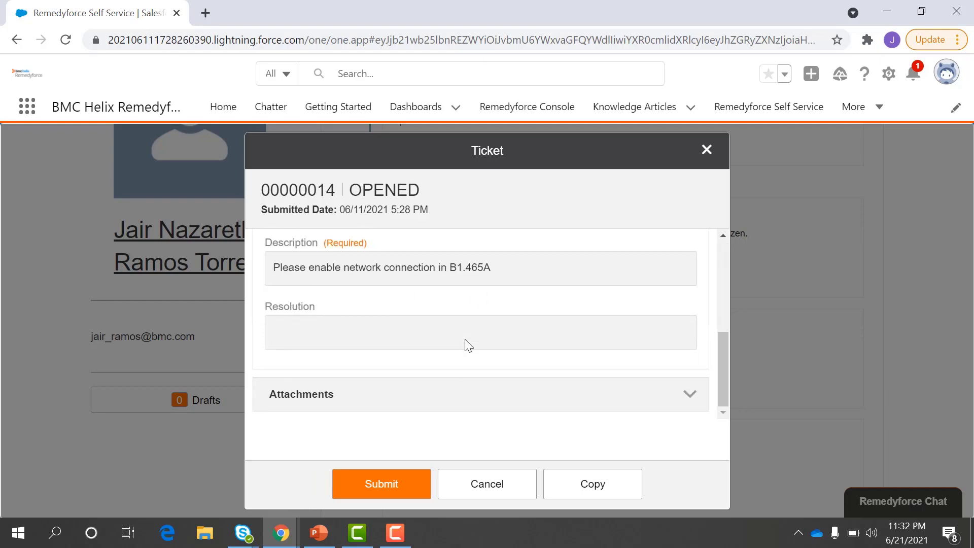
left_click(706, 150)
scroll(624, 415, "down", 1)
scroll(626, 416, "up", 3)
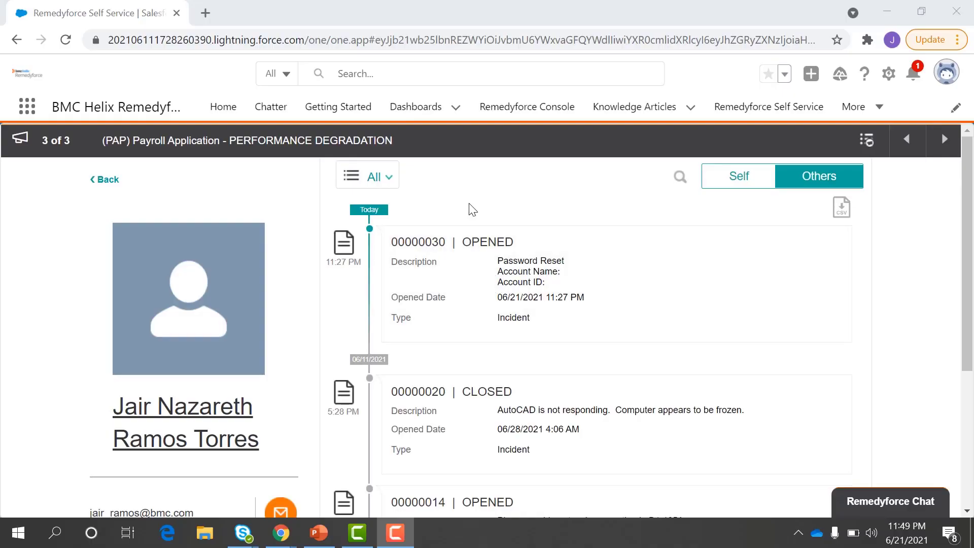
left_click(506, 112)
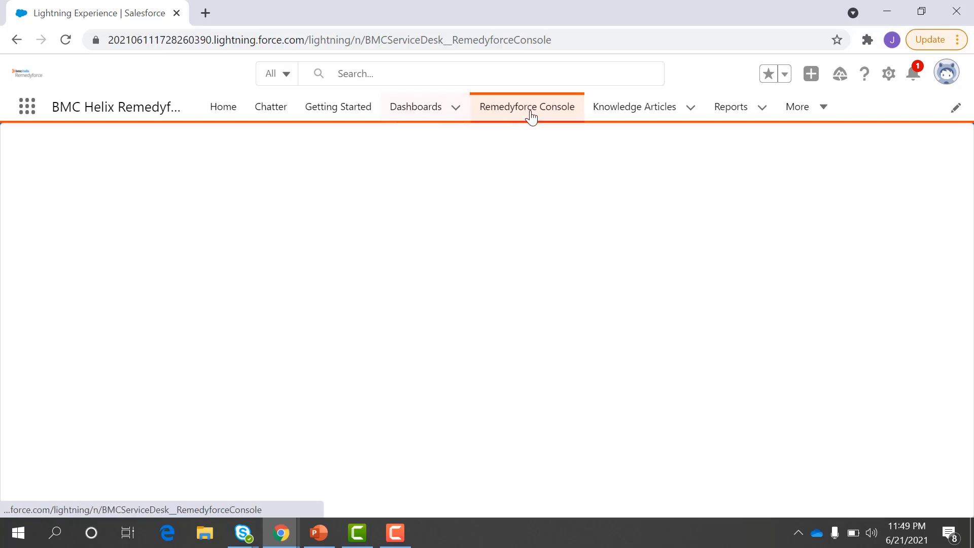
Step: In the Remedyforce Console, open the record views list to reach incidents nearing their due date
left_click(29, 111)
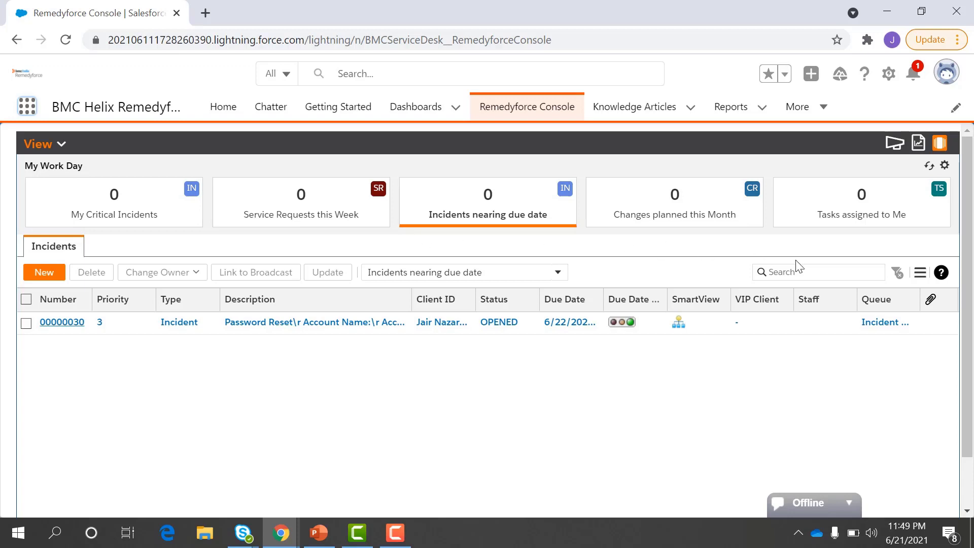
scroll(473, 359, "down", 1)
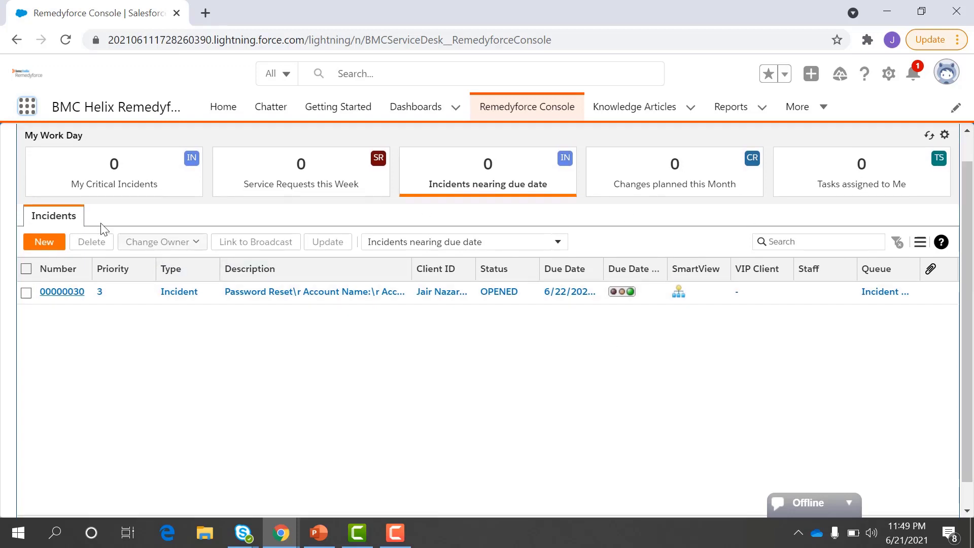
scroll(76, 235, "up", 1)
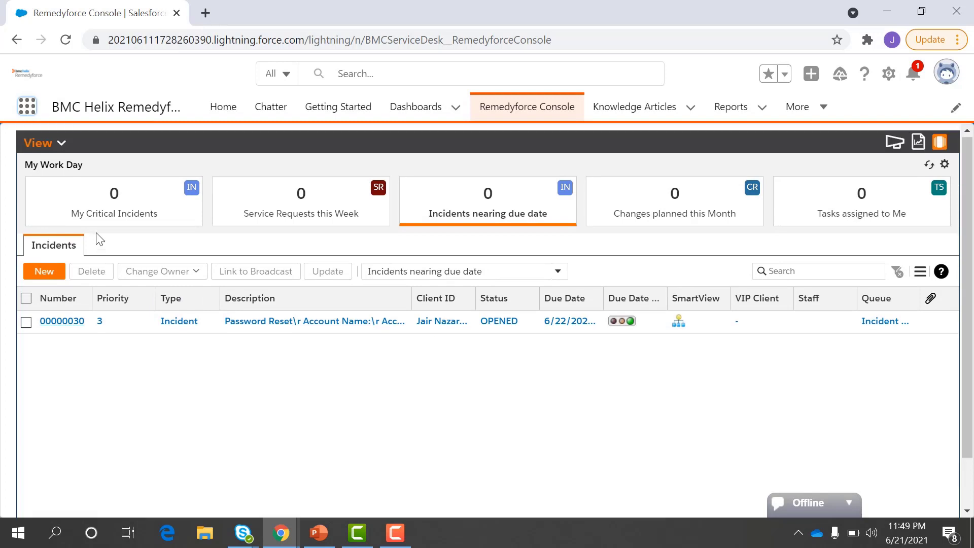
left_click(61, 144)
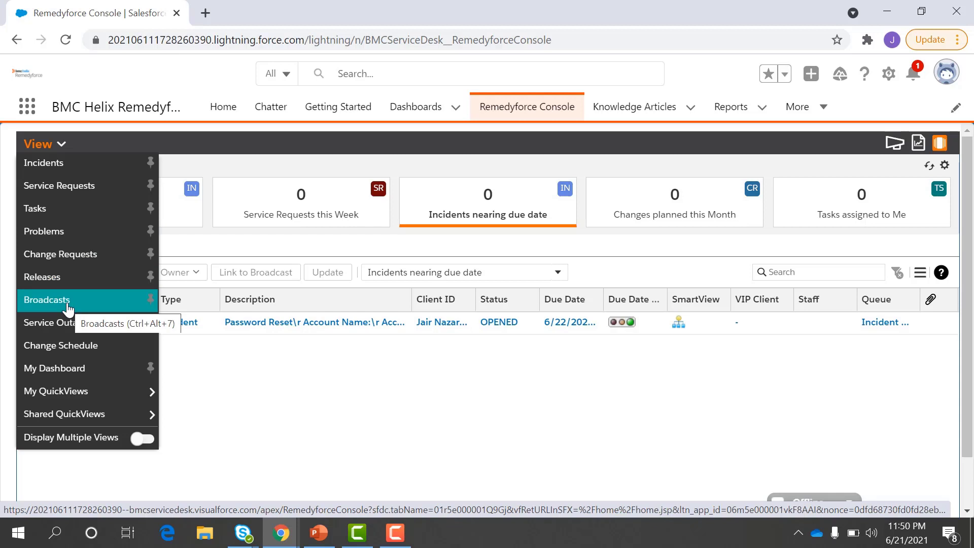
mouse_move(86, 398)
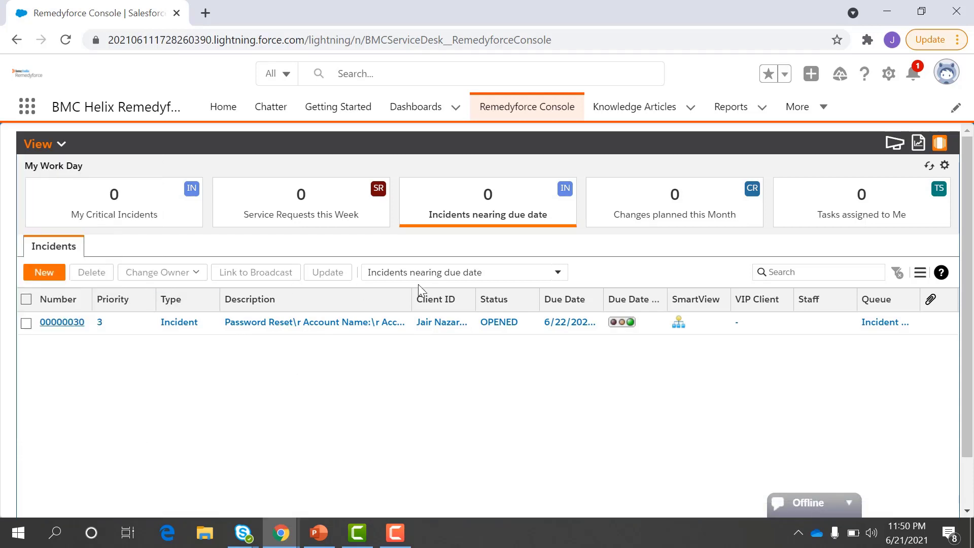
Step: Look through the incident views list, keeping the current view
left_click(404, 272)
scroll(419, 370, "down", 1)
scroll(419, 370, "up", 1)
scroll(419, 370, "down", 5)
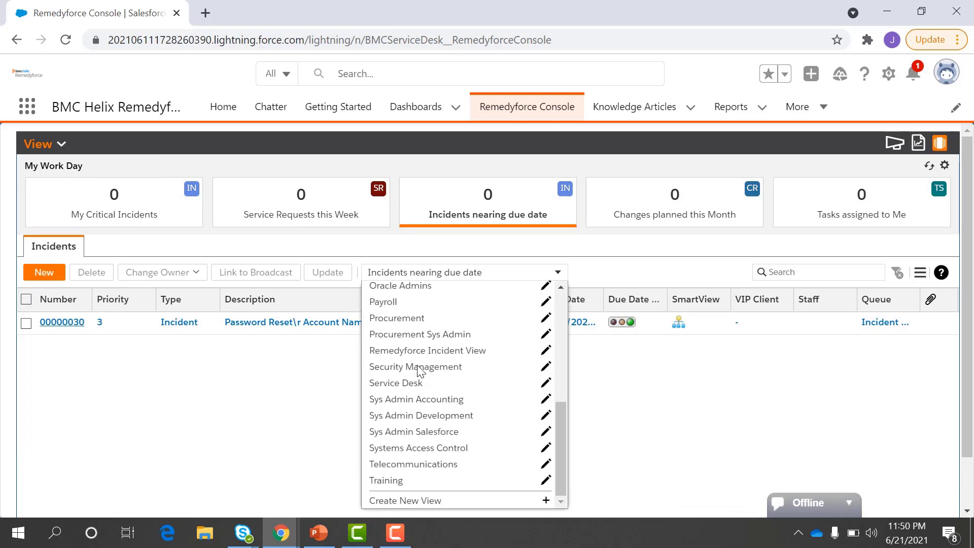
scroll(435, 430, "up", 3)
scroll(434, 430, "up", 3)
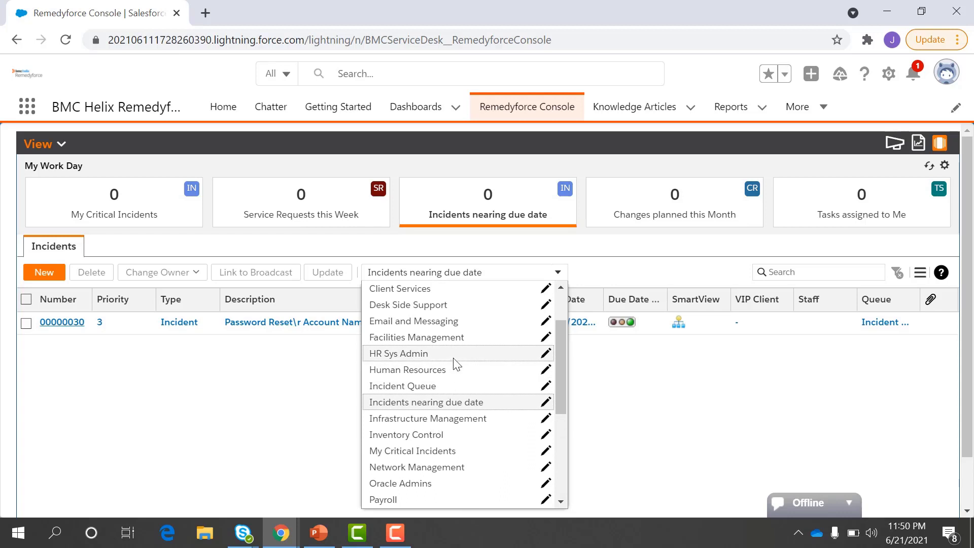
left_click(558, 272)
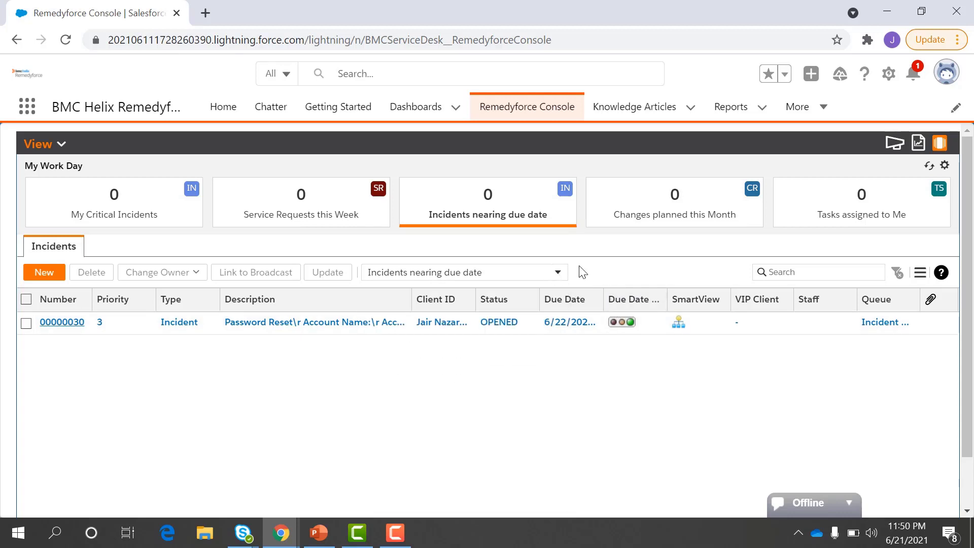
Step: Move the Description column above Type in the list columns and save
left_click(920, 274)
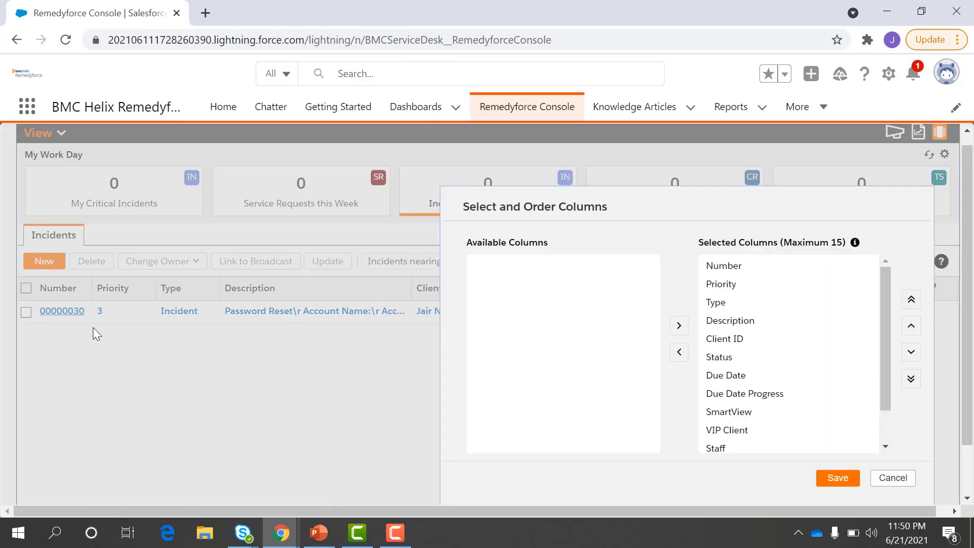
left_click(735, 312)
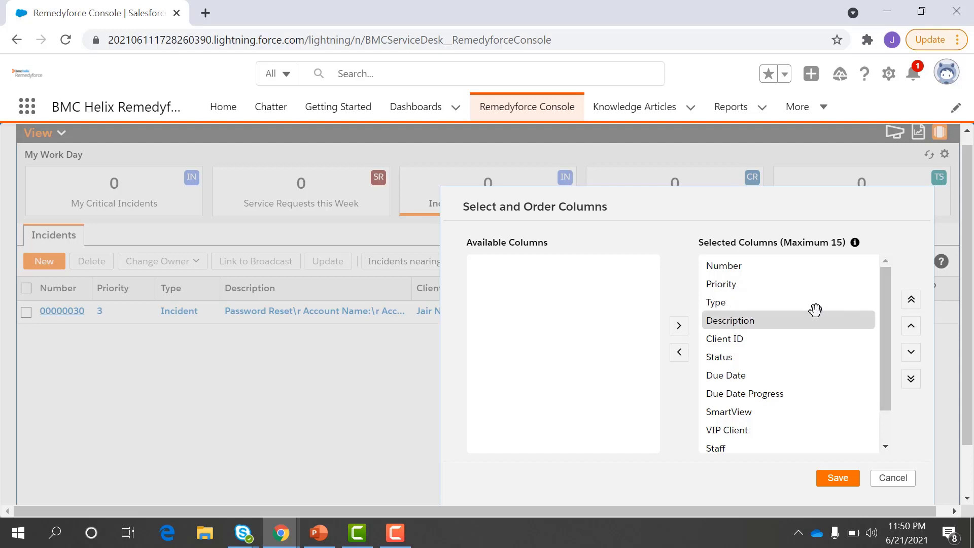
left_click(912, 325)
left_click(838, 478)
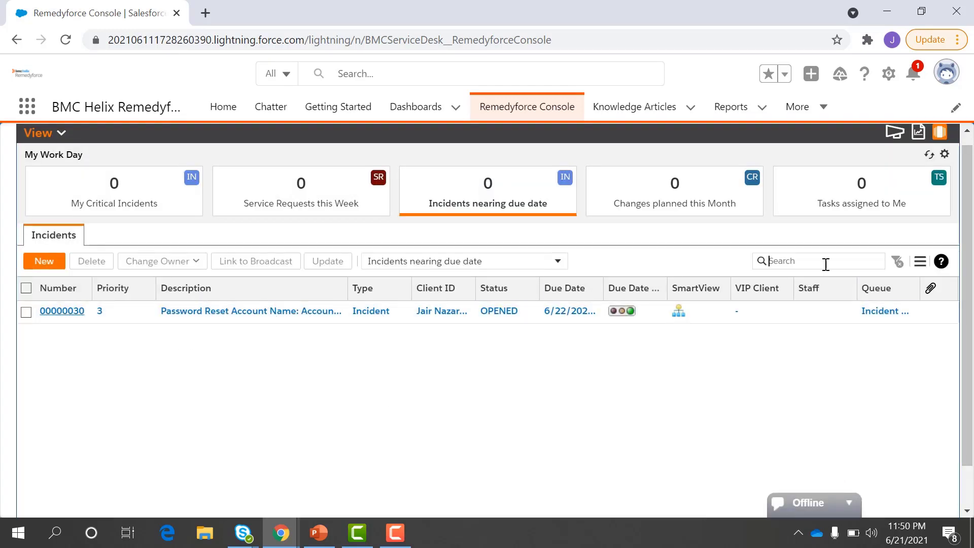
Step: Tick incident 00000030 and view its Change Owner options without reassigning it
left_click(550, 267)
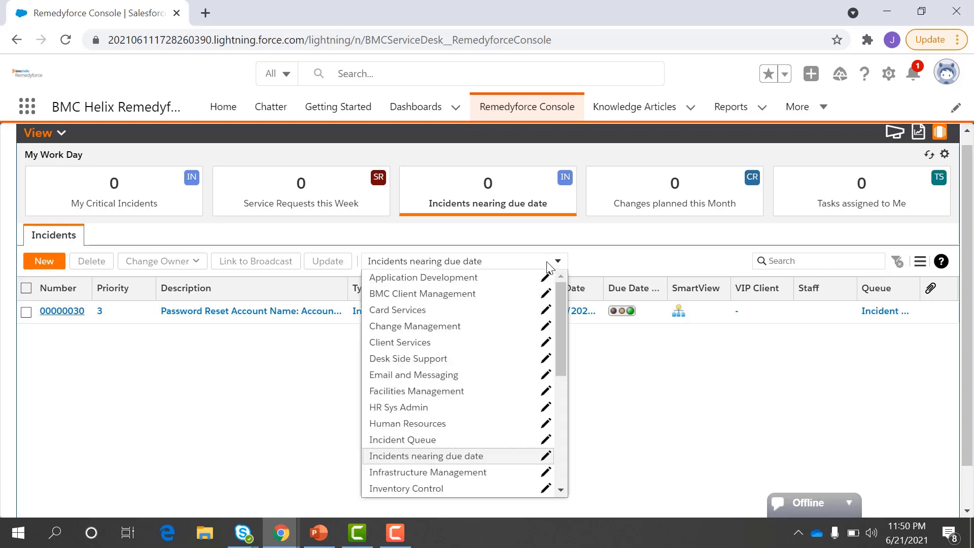
left_click(549, 267)
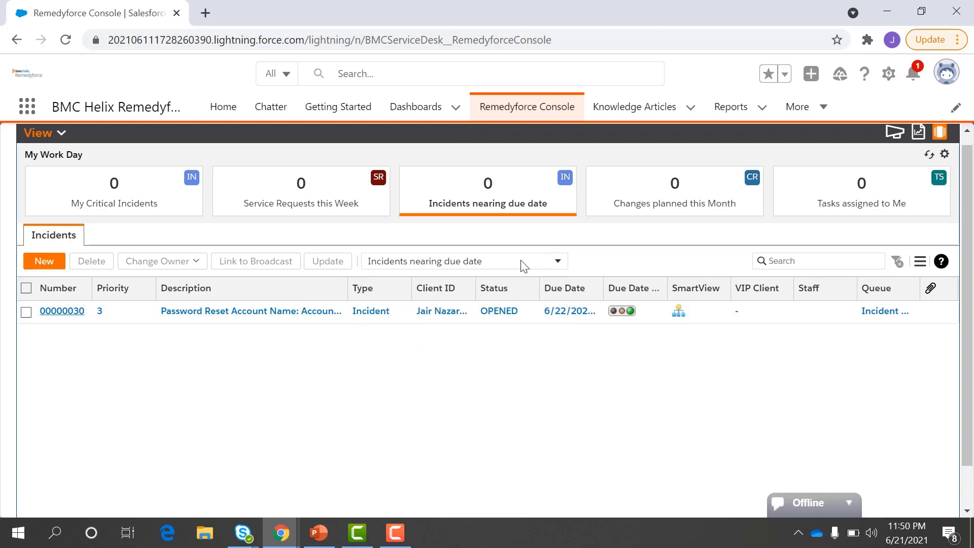
left_click(27, 313)
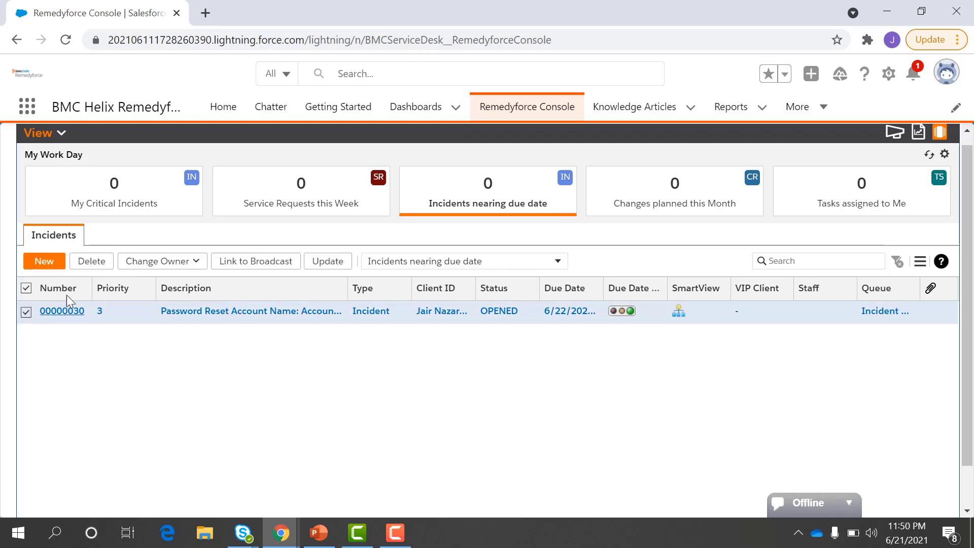
left_click(159, 262)
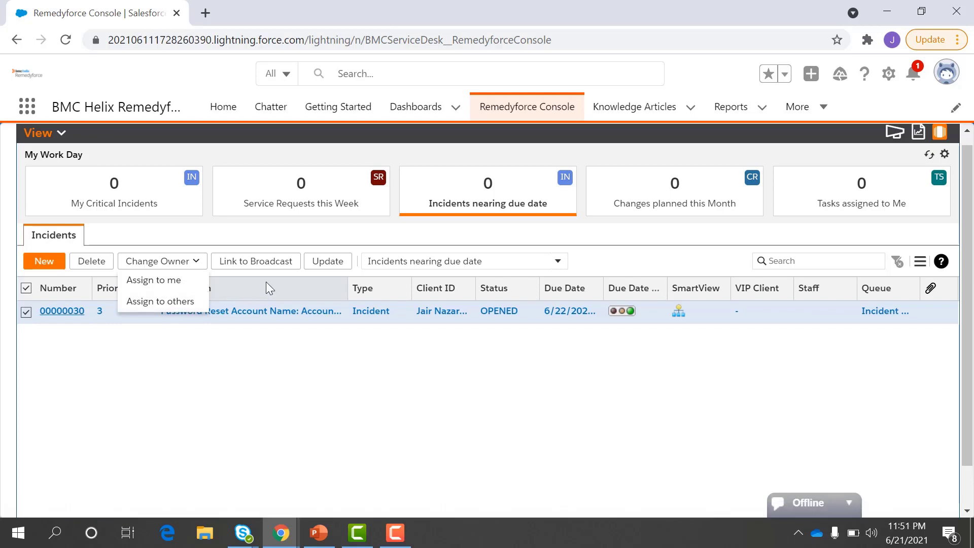
left_click(320, 239)
Step: Open Update Multiple Records, review the bulk-updatable Field choices, and close it unchanged
left_click(326, 263)
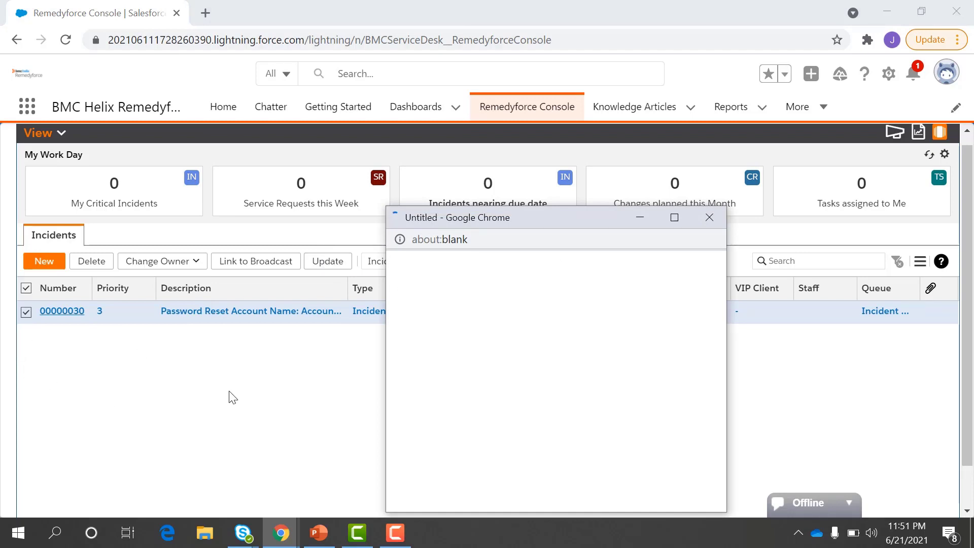
left_click_drag(534, 223, 526, 349)
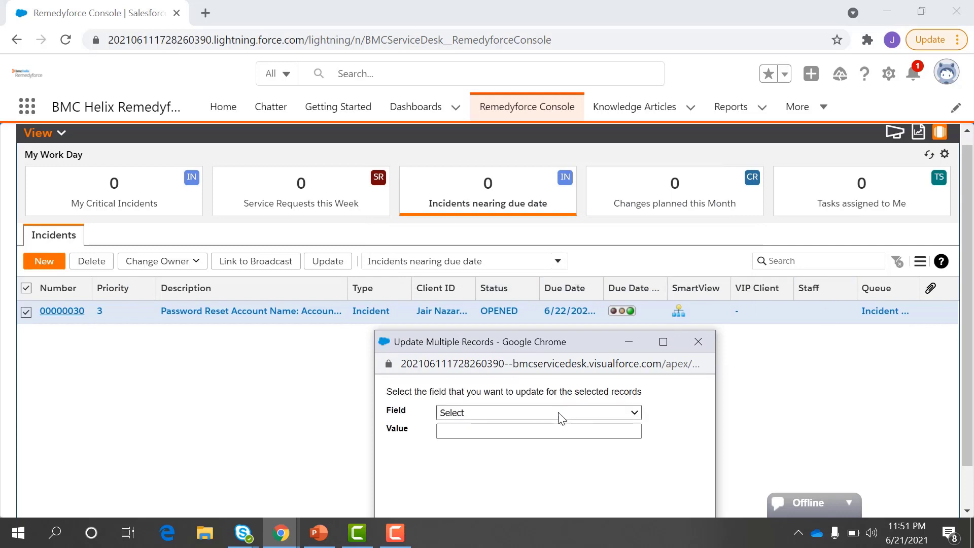
left_click(559, 412)
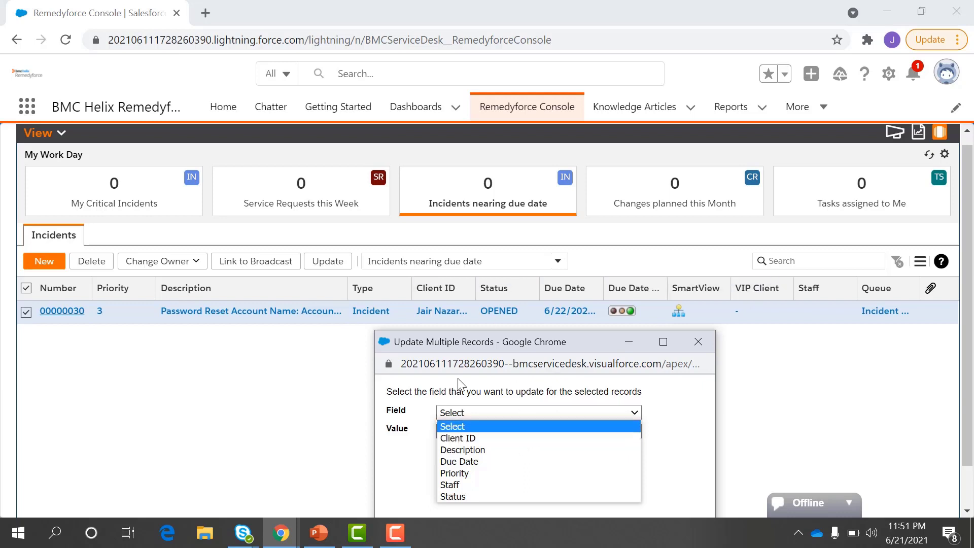
left_click_drag(497, 345, 480, 267)
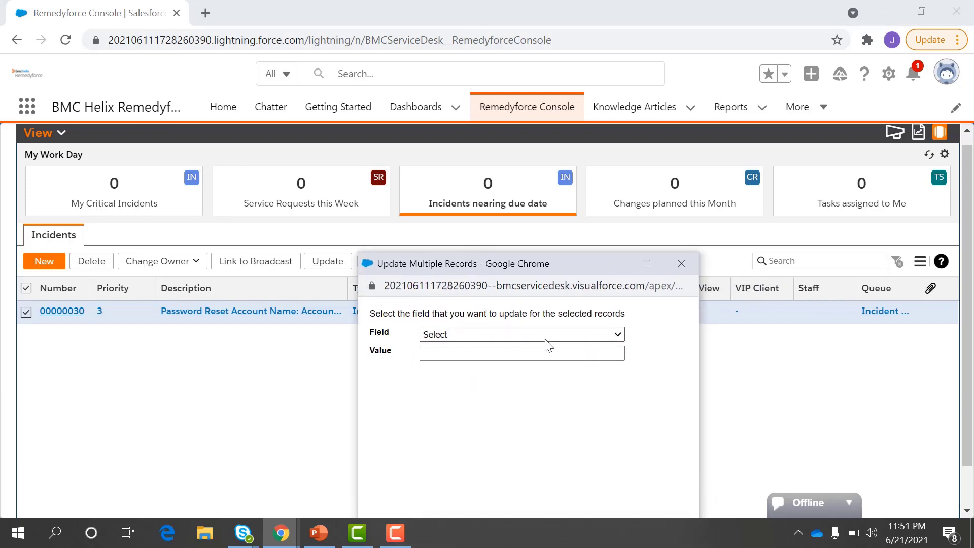
left_click(681, 264)
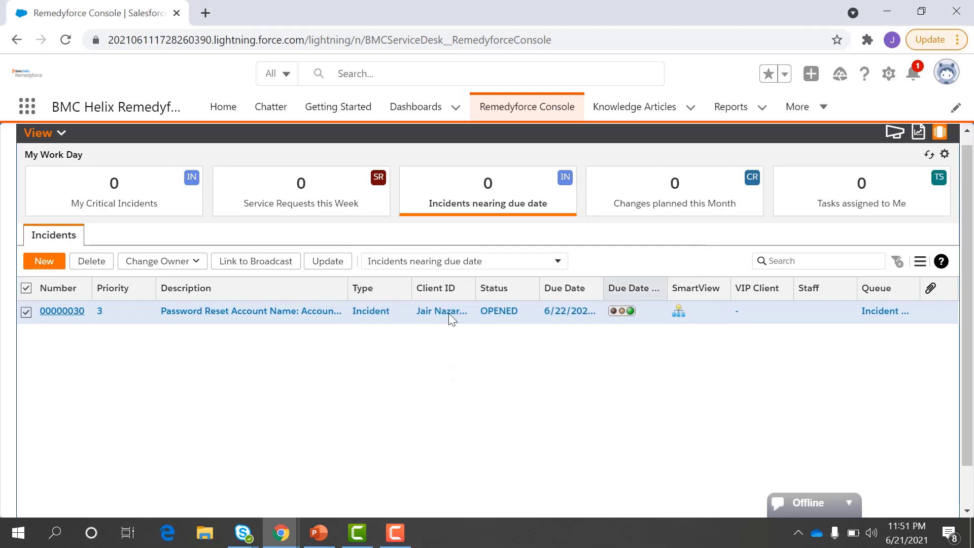
Step: Open incident 00000030 in its own tab and scroll through its form sections
left_click(63, 310)
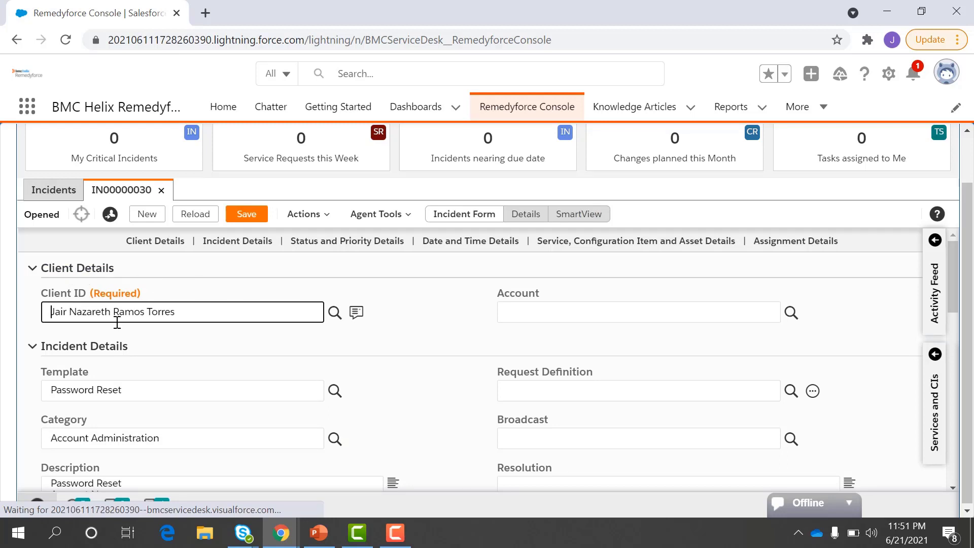
scroll(133, 360, "down", 2)
scroll(110, 360, "down", 3)
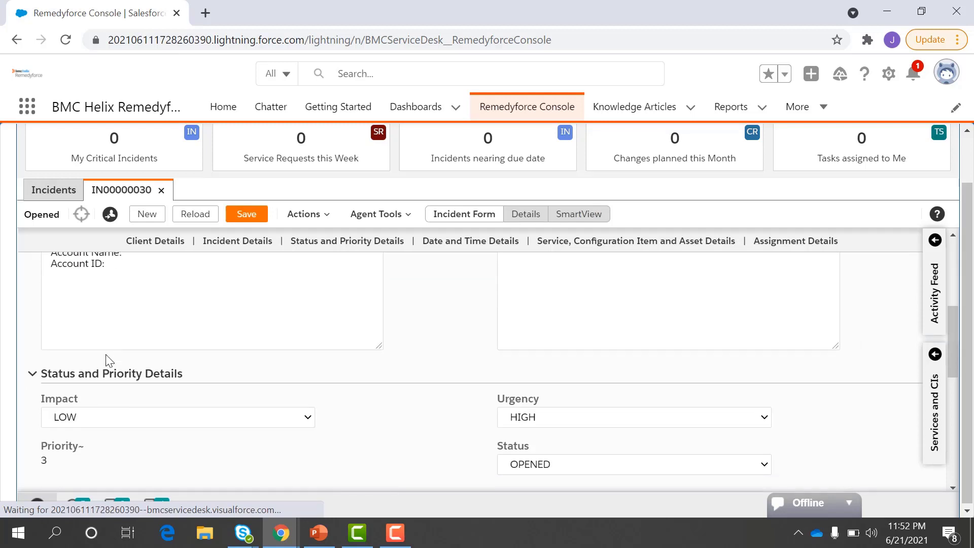
scroll(112, 380, "down", 3)
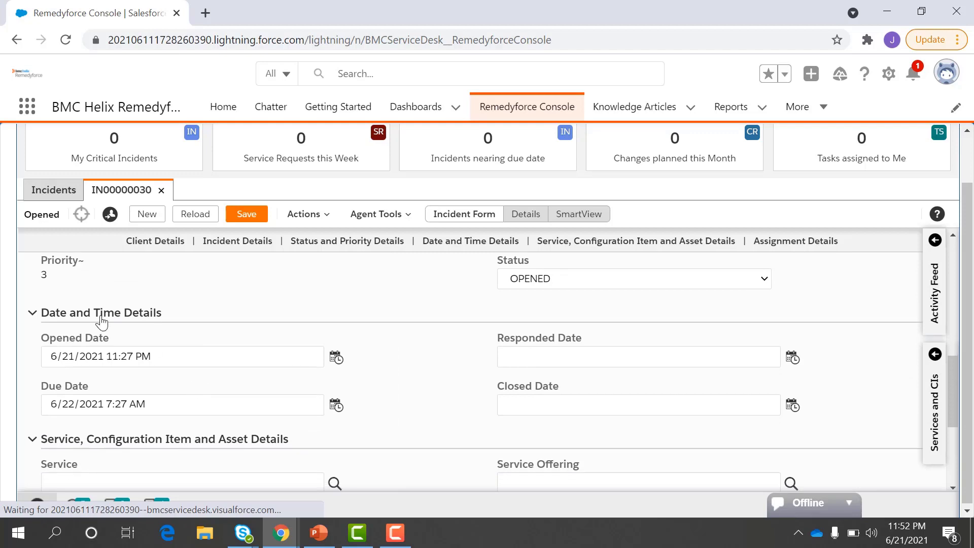
scroll(223, 380, "down", 3)
scroll(226, 379, "up", 9)
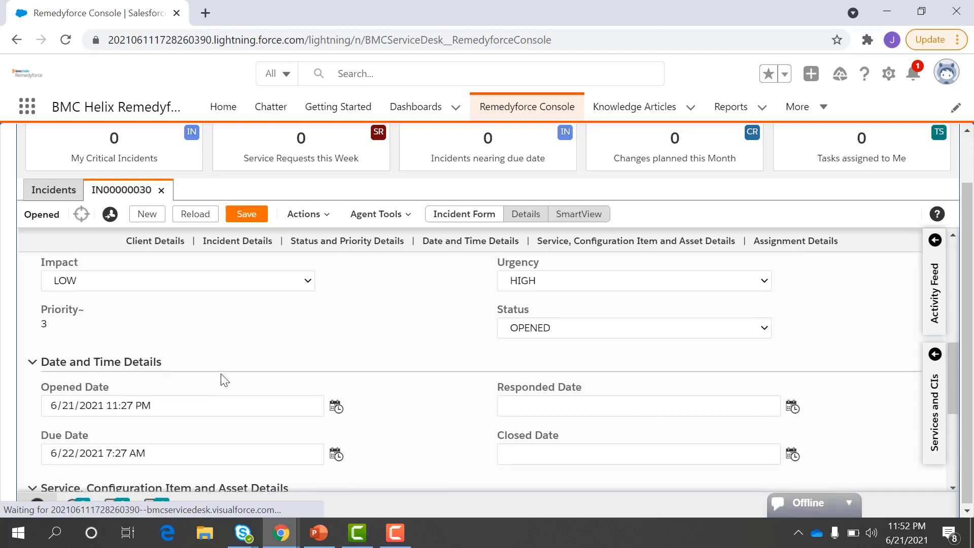
scroll(350, 380, "up", 2)
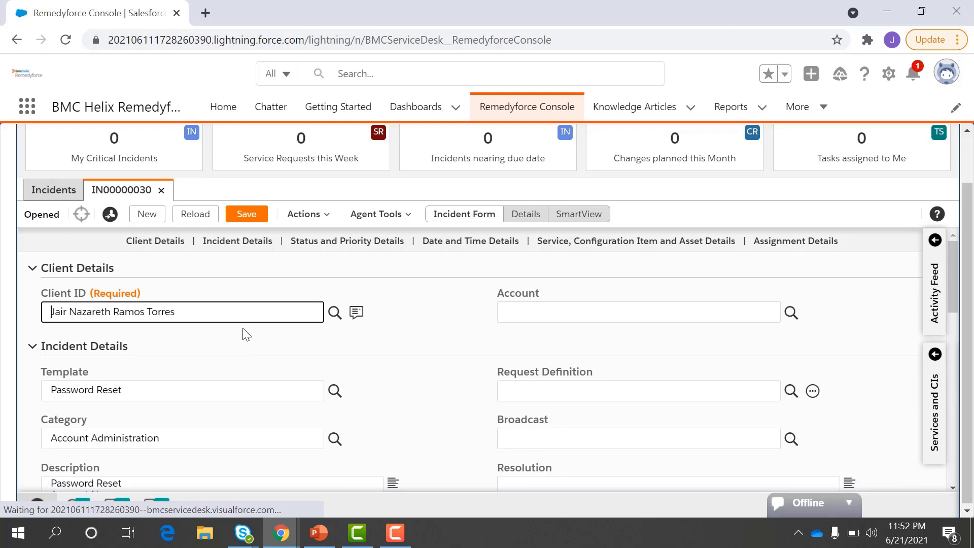
Step: Review the remaining client, status, date and assignment details, then show the Actions menu
scroll(321, 364, "down", 1)
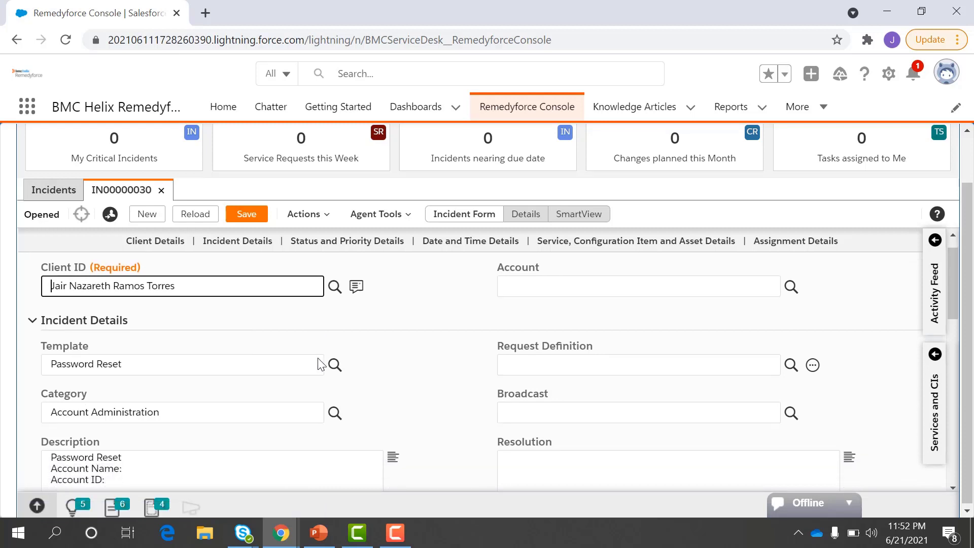
left_click_drag(141, 313, 54, 312)
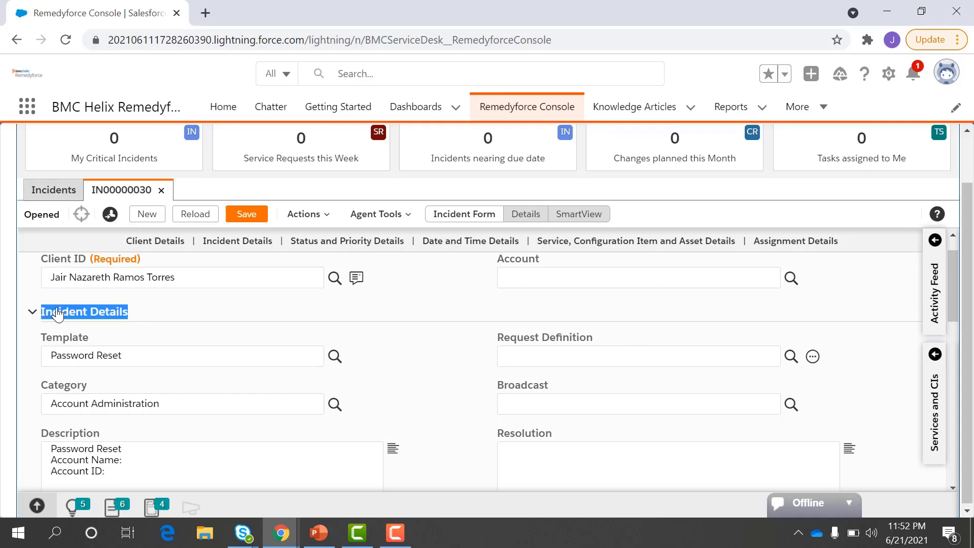
scroll(348, 411, "down", 1)
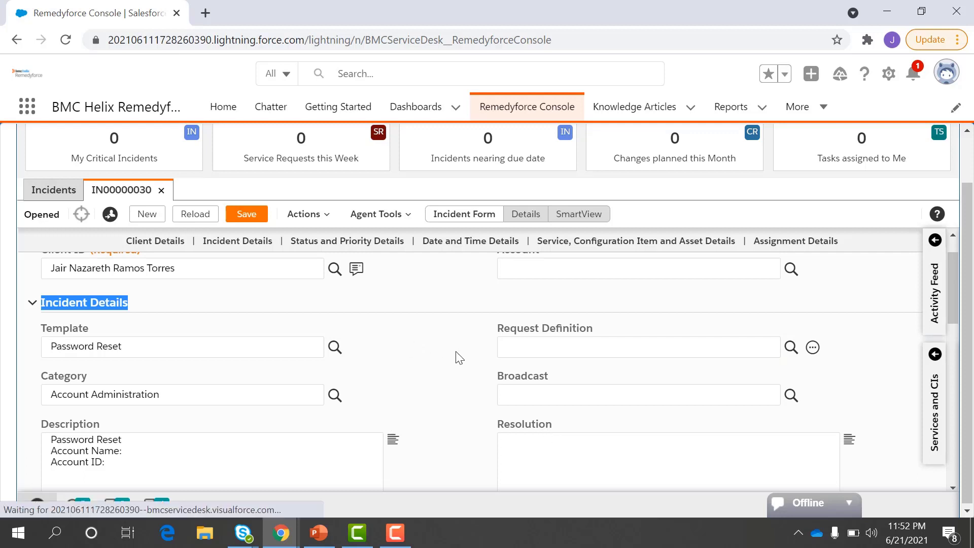
scroll(465, 375, "down", 6)
scroll(466, 375, "down", 4)
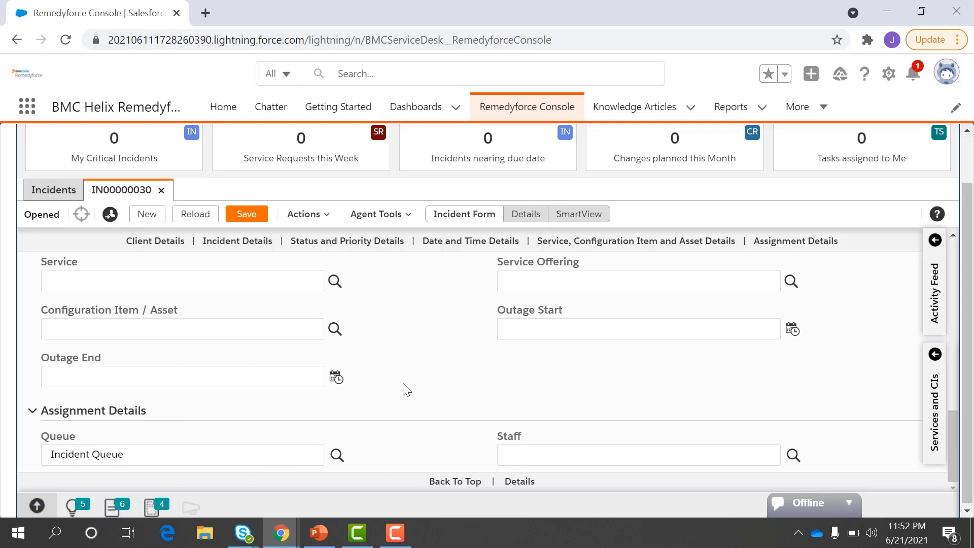
scroll(405, 391, "up", 5)
left_click(306, 215)
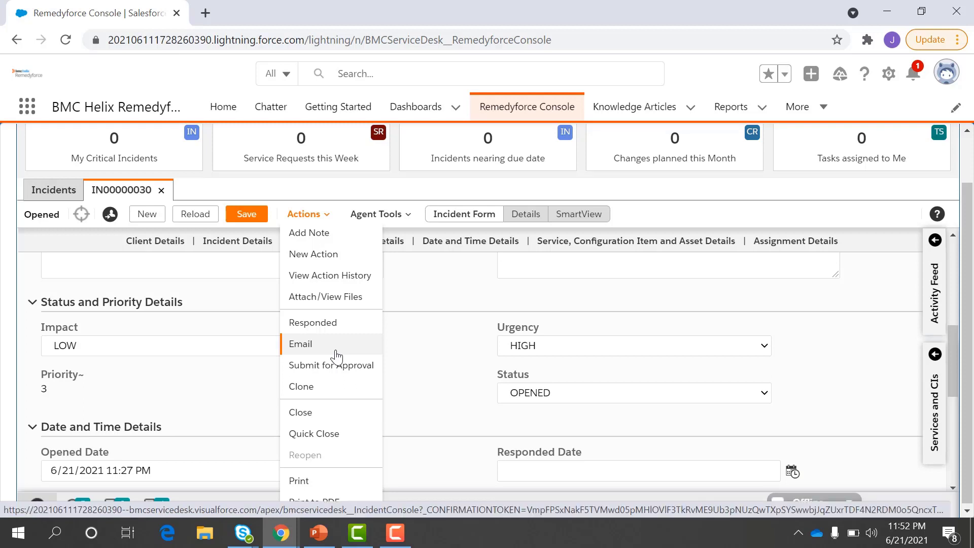
Step: Dismiss the Actions menu, browse Agent Tools, and switch IN00000030 to its Details feed view
left_click(398, 222)
left_click(398, 223)
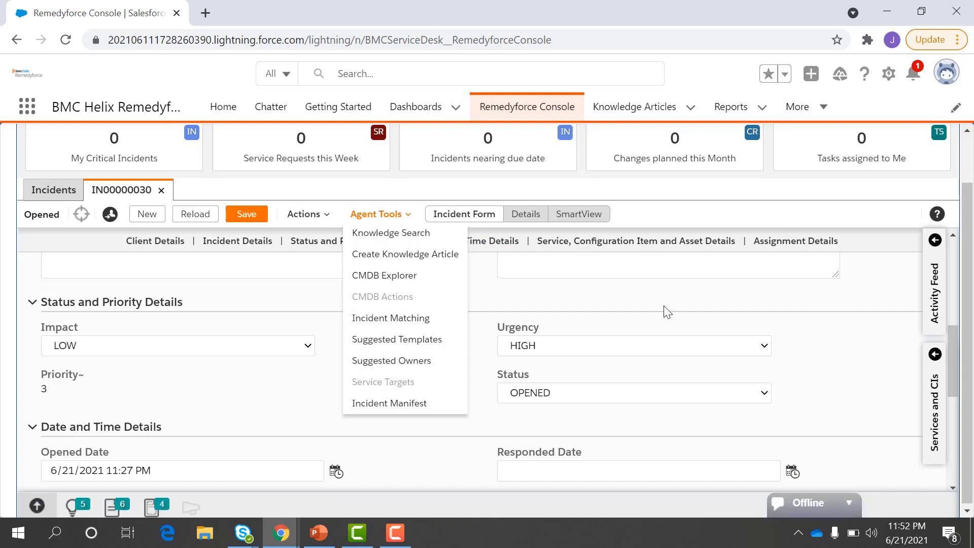
left_click(525, 215)
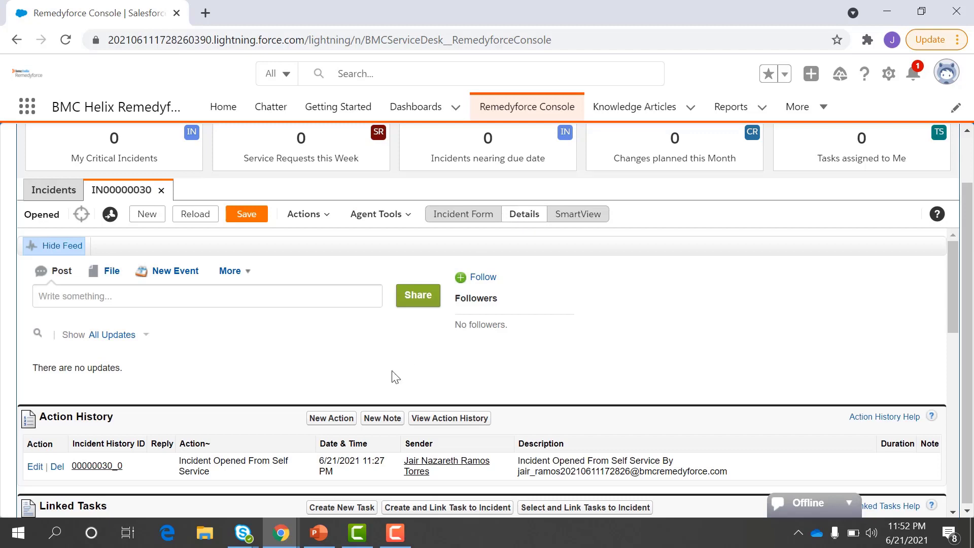
scroll(393, 375, "down", 3)
scroll(393, 375, "down", 1)
scroll(249, 374, "down", 1)
scroll(241, 429, "down", 6)
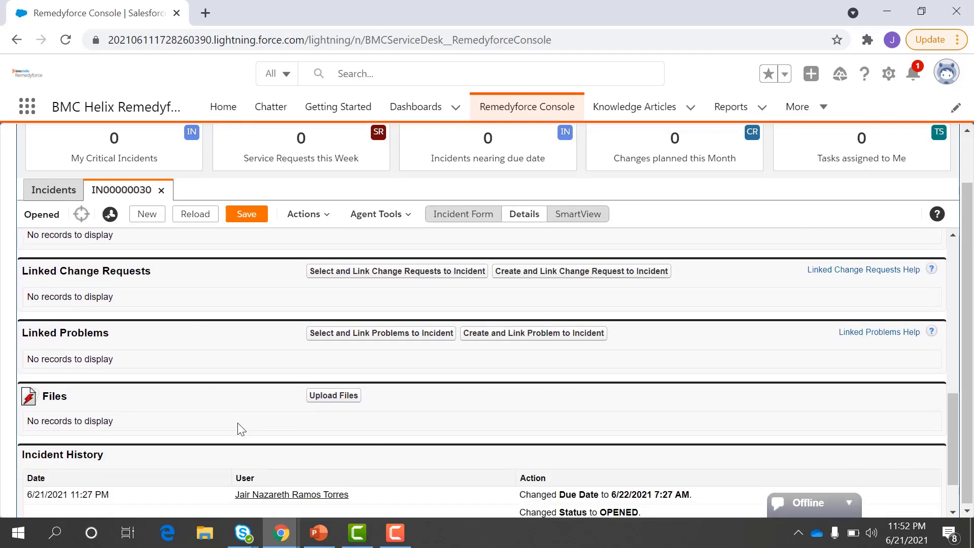
scroll(240, 428, "up", 1)
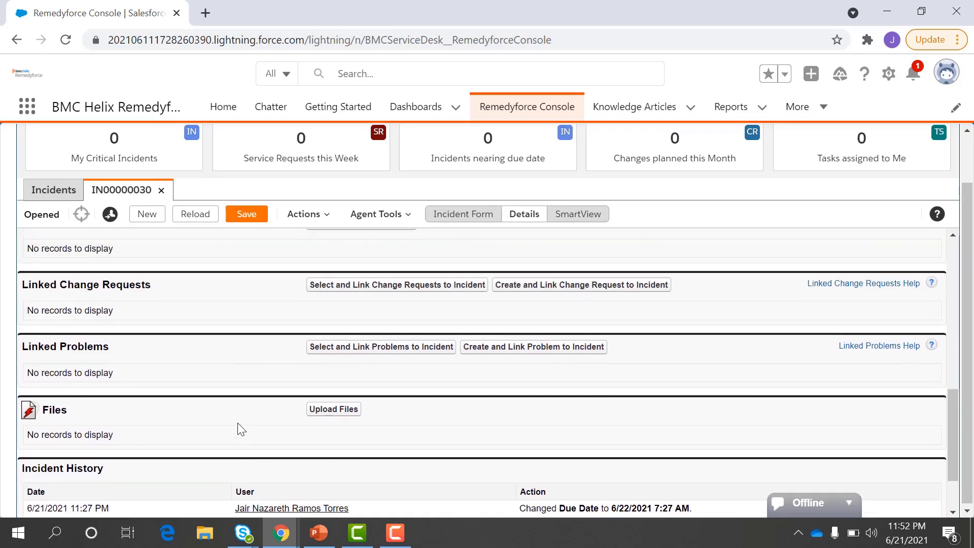
scroll(219, 446, "up", 6)
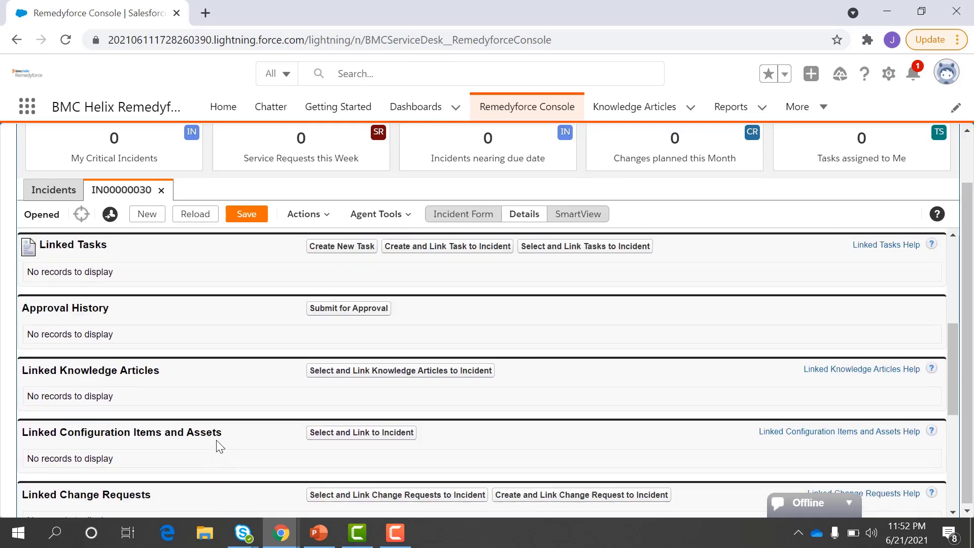
scroll(157, 367, "down", 3)
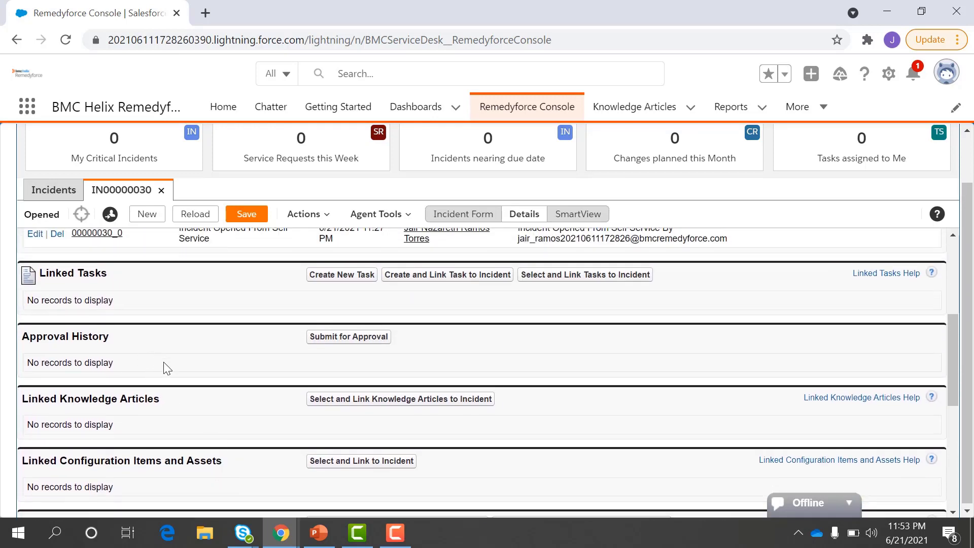
scroll(164, 362, "down", 5)
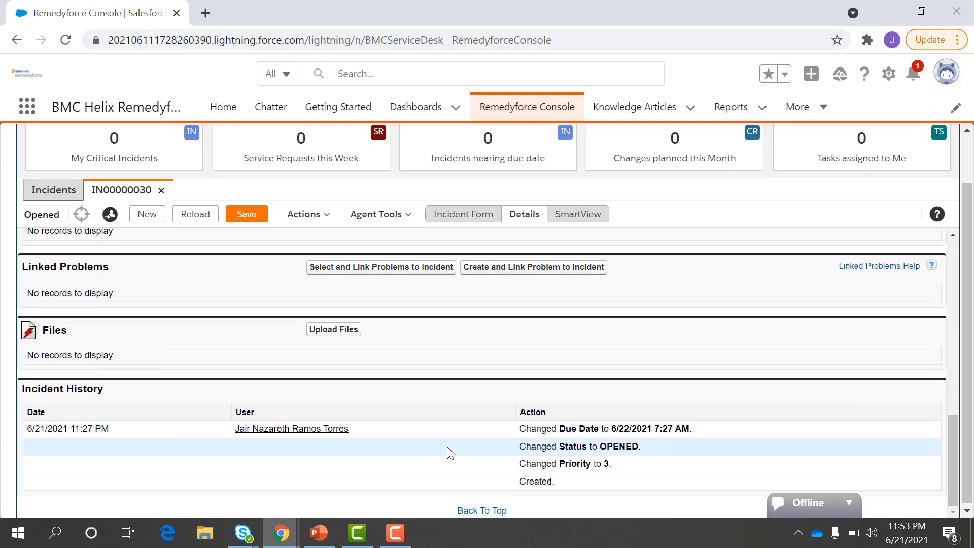
scroll(448, 452, "up", 10)
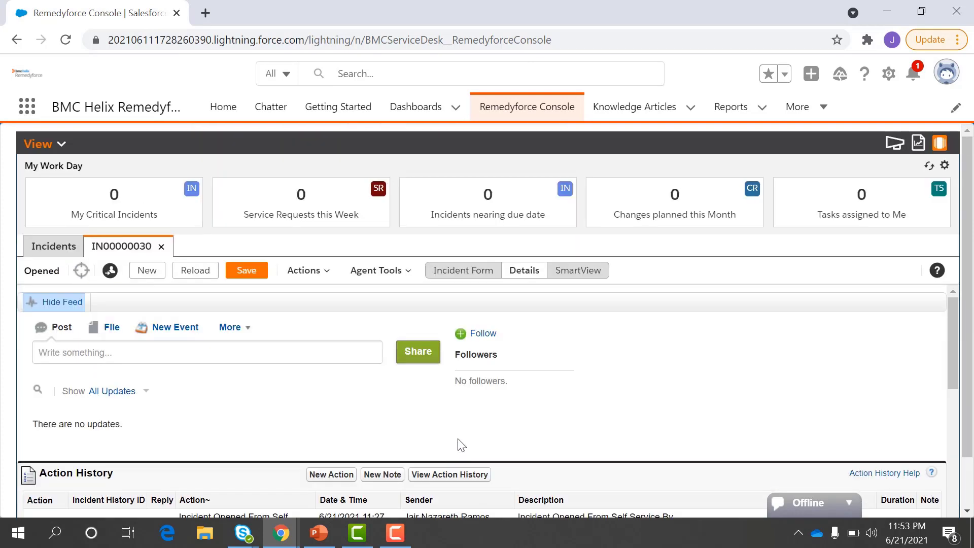
left_click(570, 272)
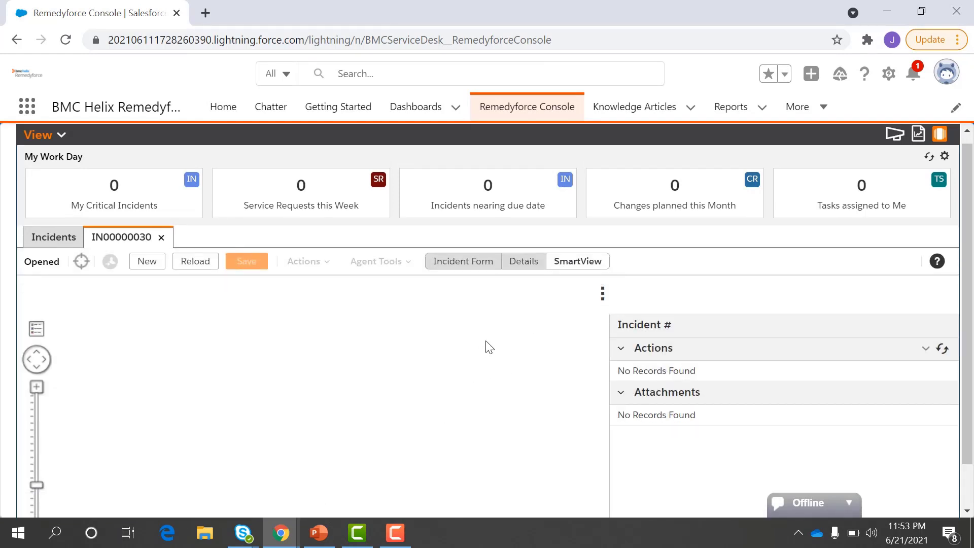
left_click(517, 268)
scroll(572, 387, "down", 1)
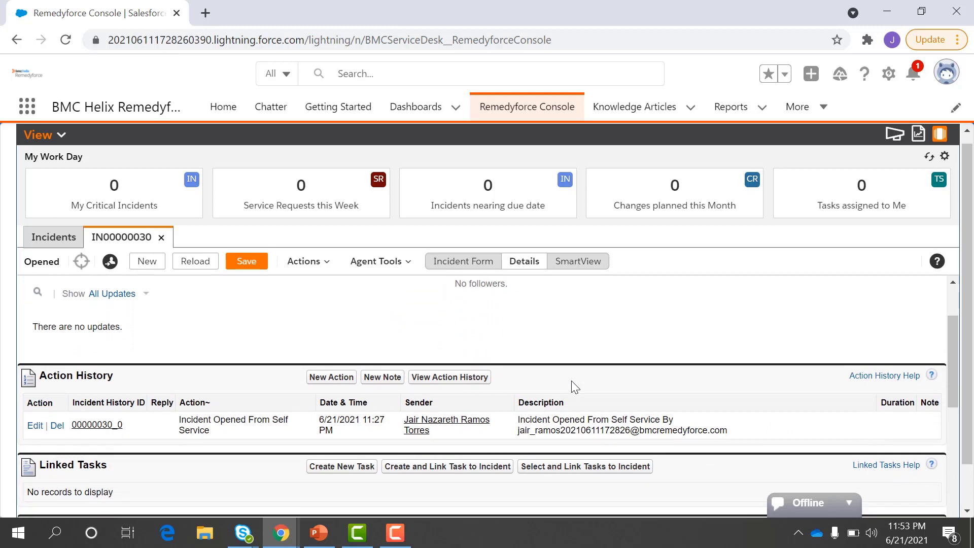
Step: Show IN00000030 as the Incident Form, peek at the Activity Feed, and bring up chat status choices
left_click(485, 266)
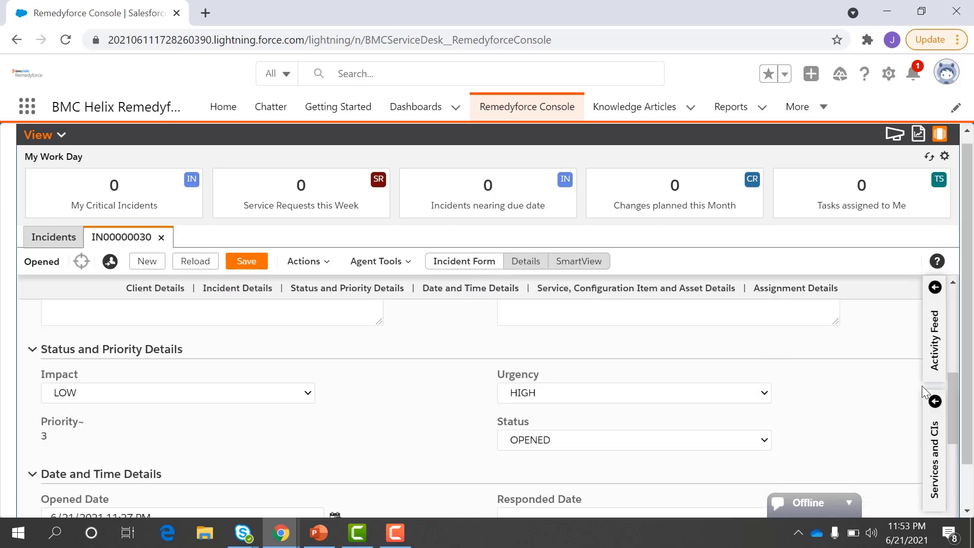
left_click(929, 335)
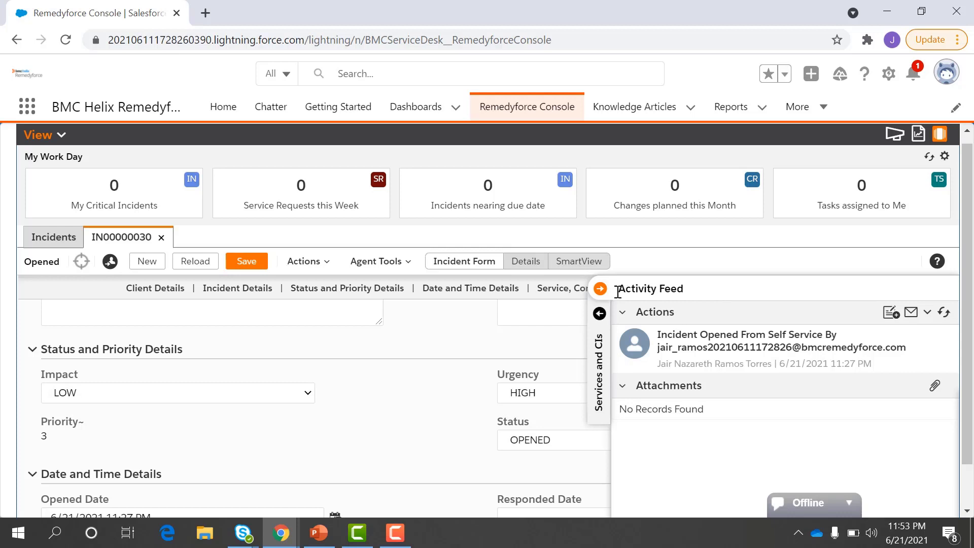
left_click(599, 289)
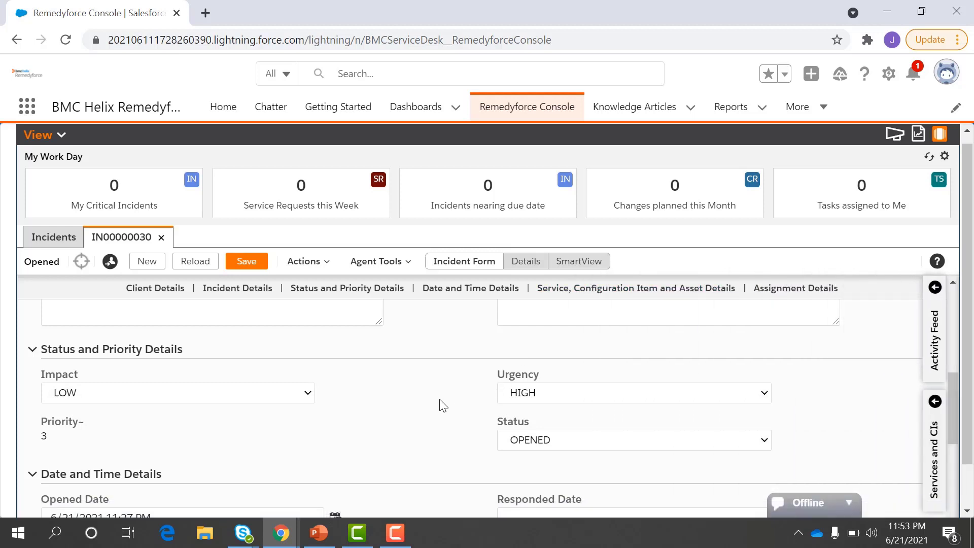
scroll(441, 401, "down", 1)
scroll(443, 404, "down", 4)
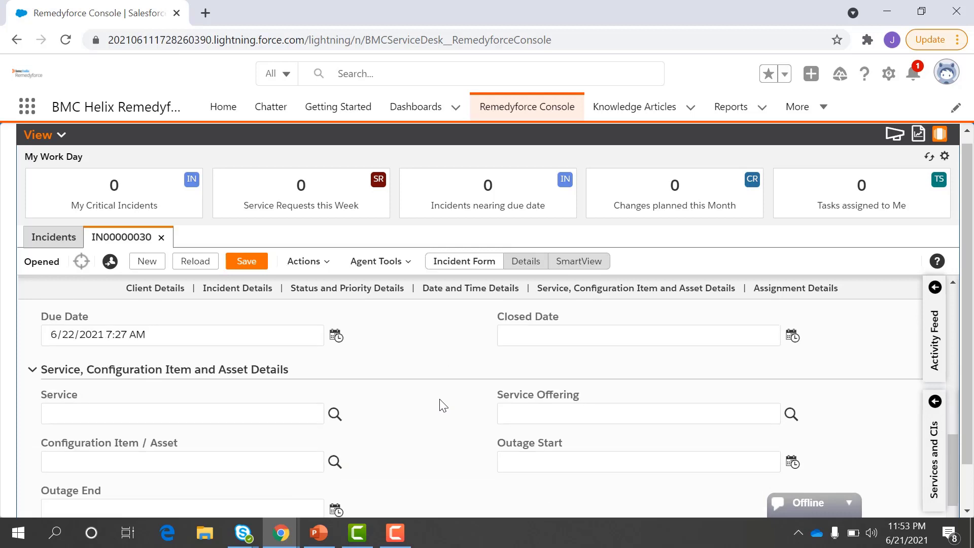
left_click(809, 503)
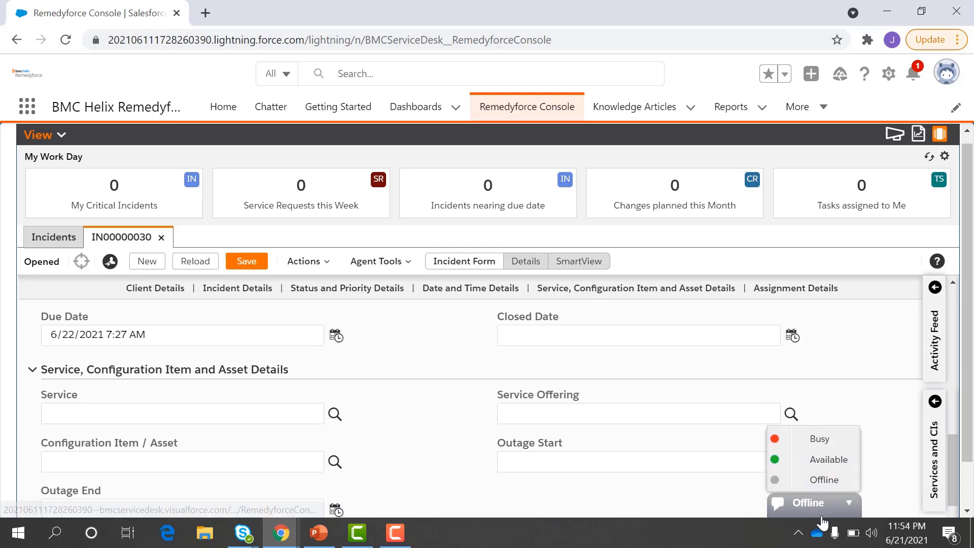
Step: Switch chat presence from Offline to Available and scroll the console back to the top
left_click(816, 460)
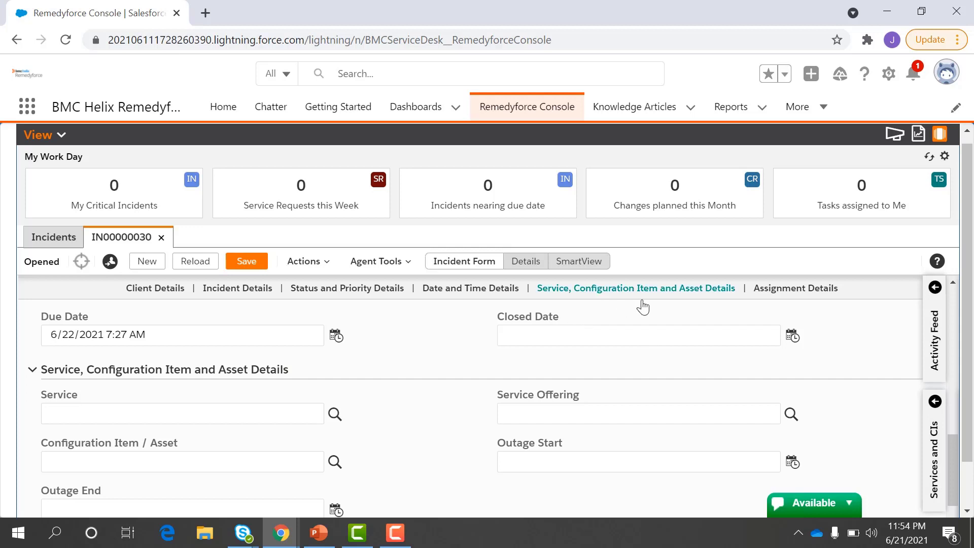
scroll(643, 306, "up", 1)
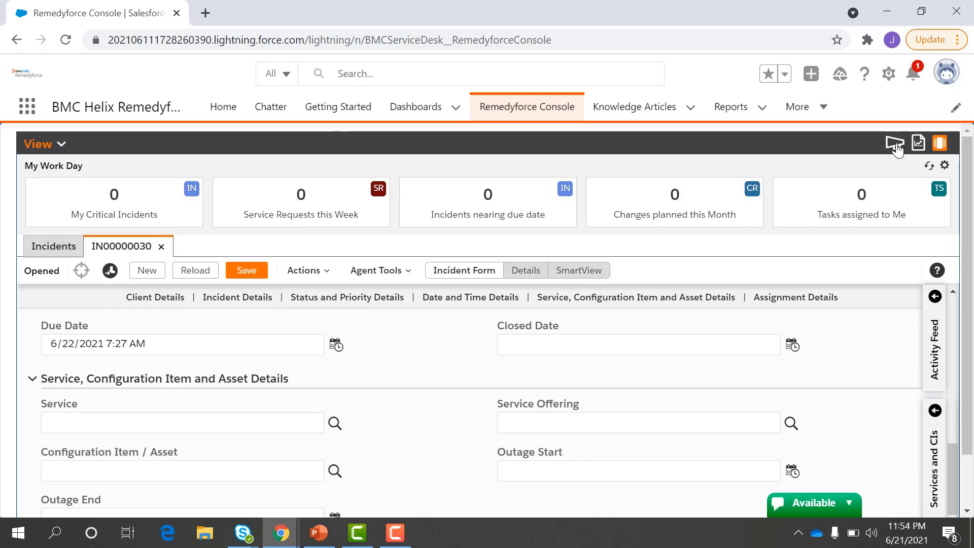
scroll(473, 265, "down", 1)
scroll(474, 267, "up", 10)
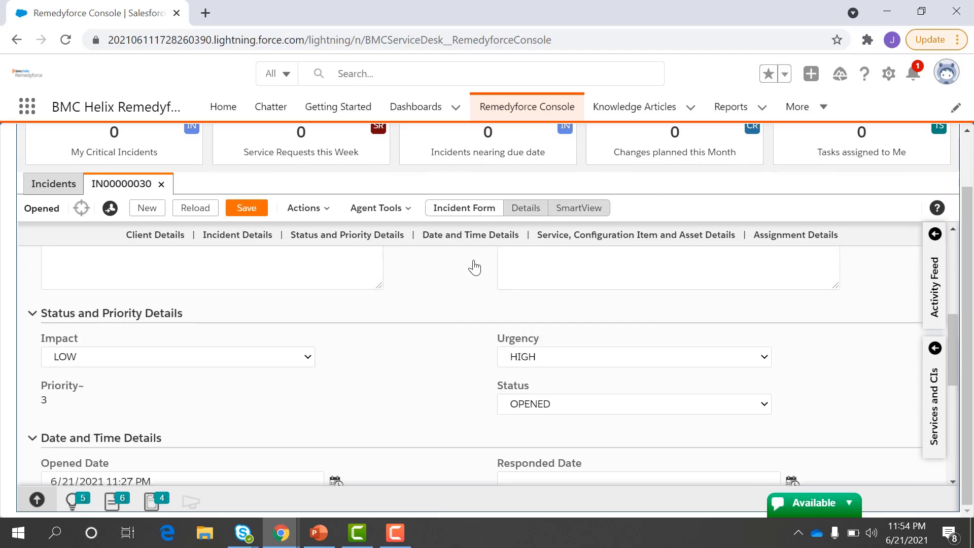
scroll(474, 265, "up", 1)
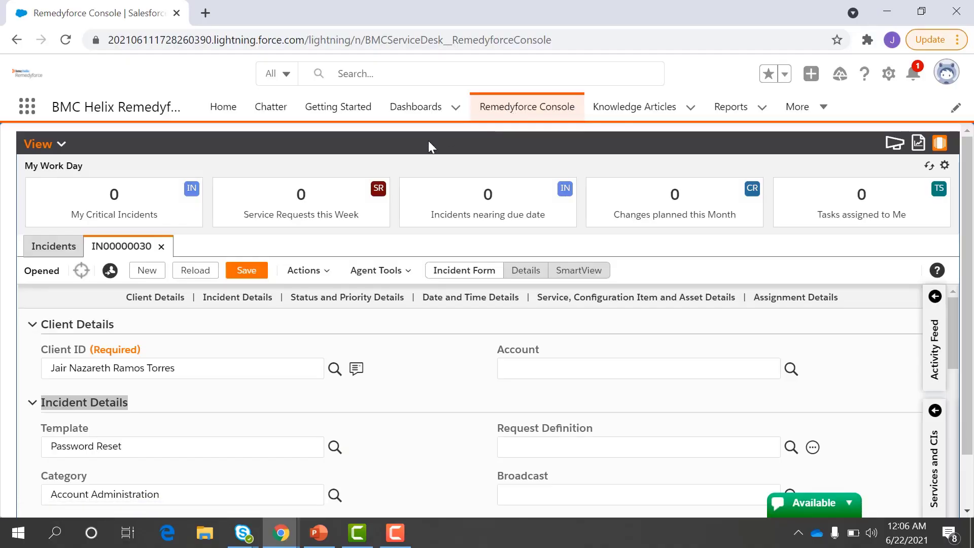
Step: Go to Remedyforce Administration from the More menu, browse its tiles, and pick Configure Application
left_click(803, 112)
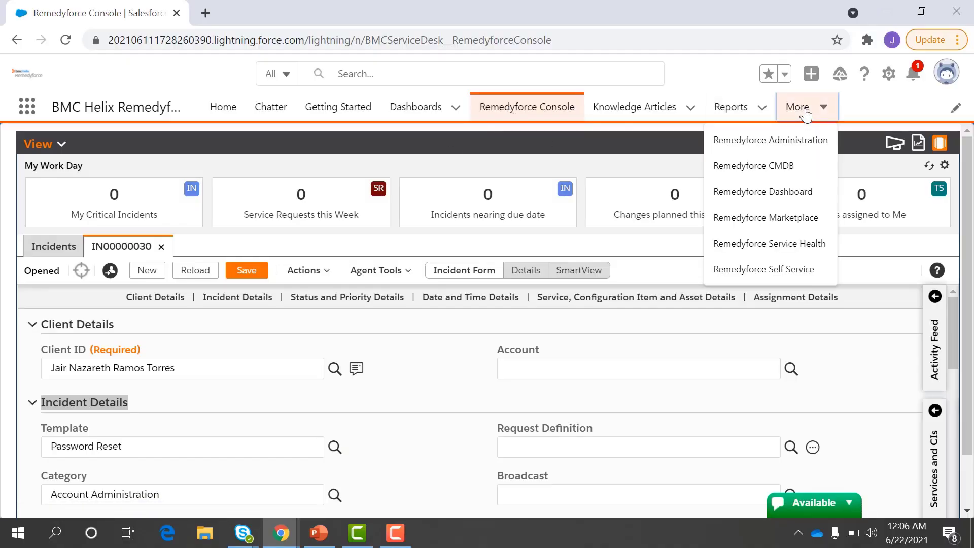
left_click(785, 144)
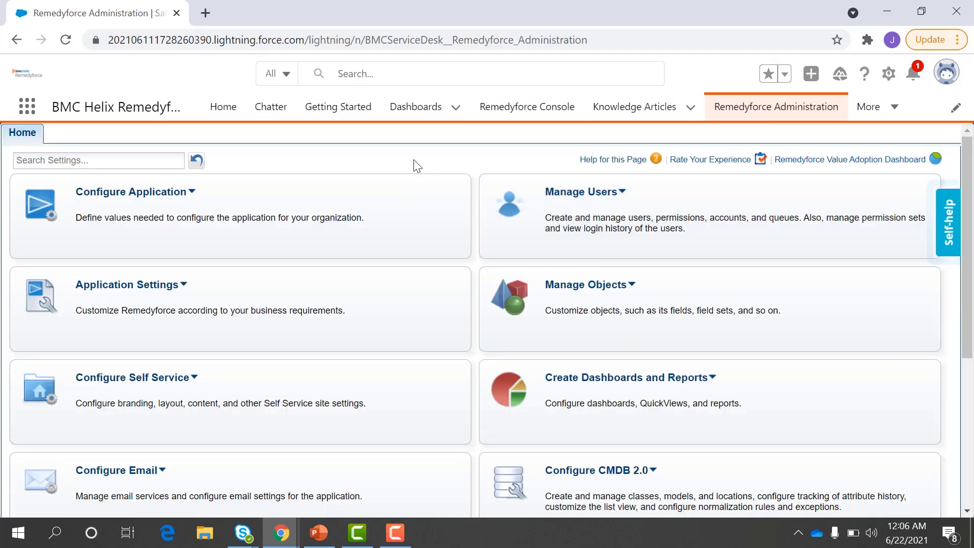
scroll(403, 264, "down", 3)
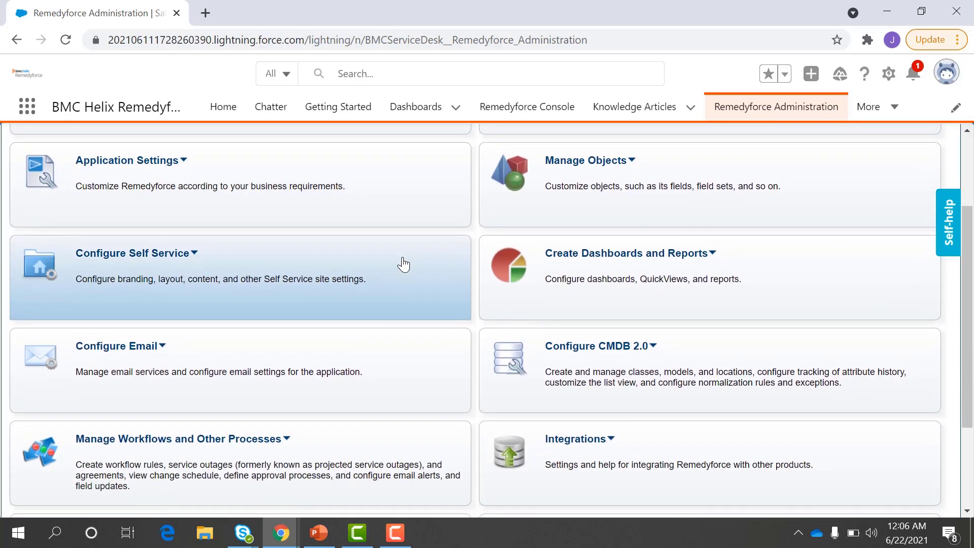
scroll(442, 358, "down", 1)
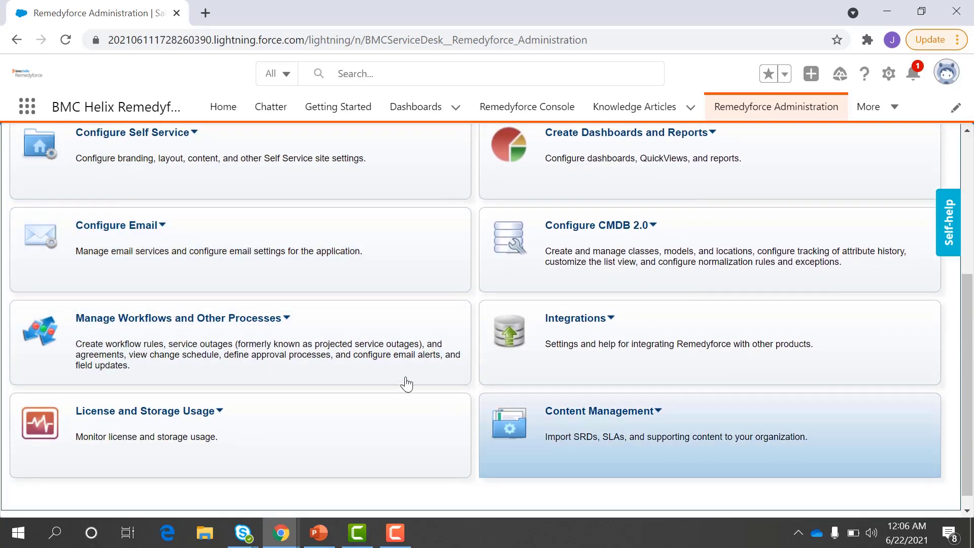
scroll(443, 331, "up", 4)
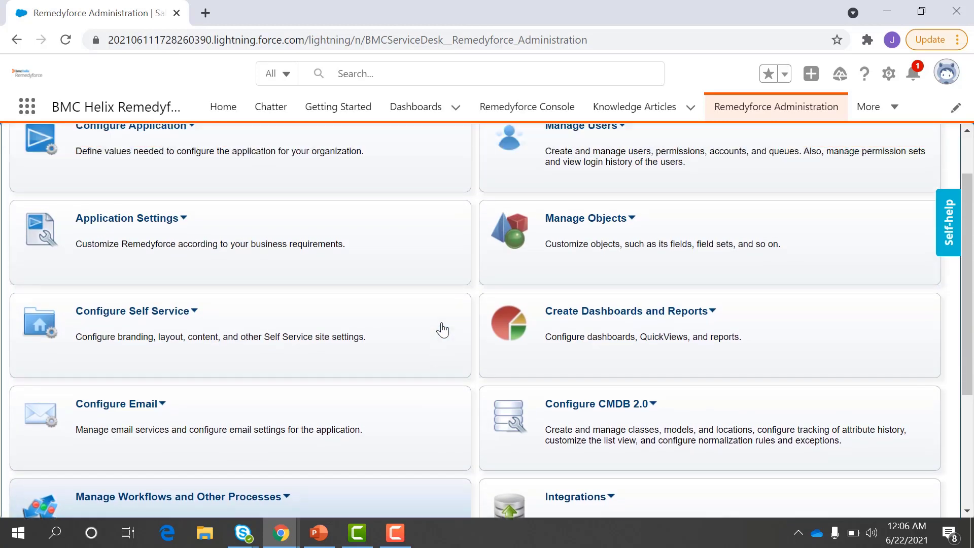
scroll(443, 330, "up", 1)
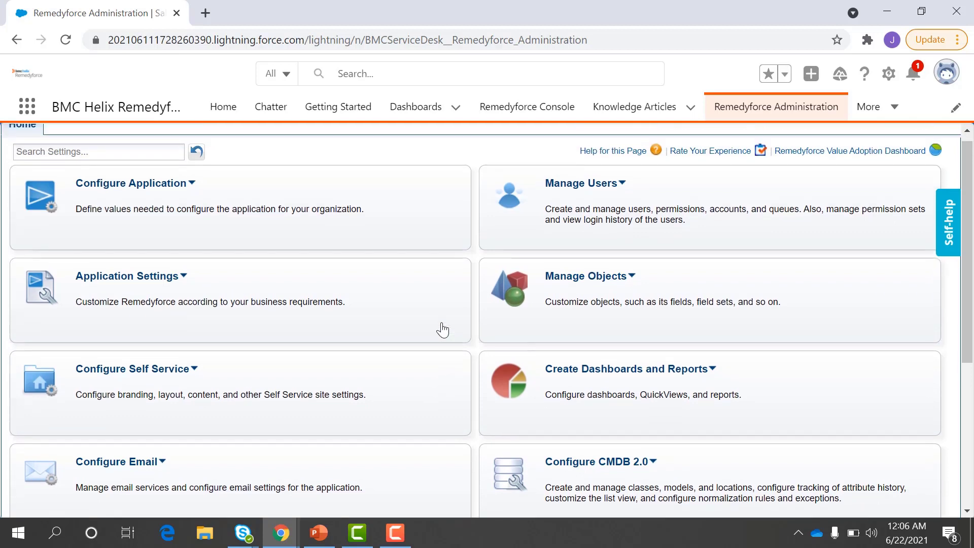
left_click(178, 186)
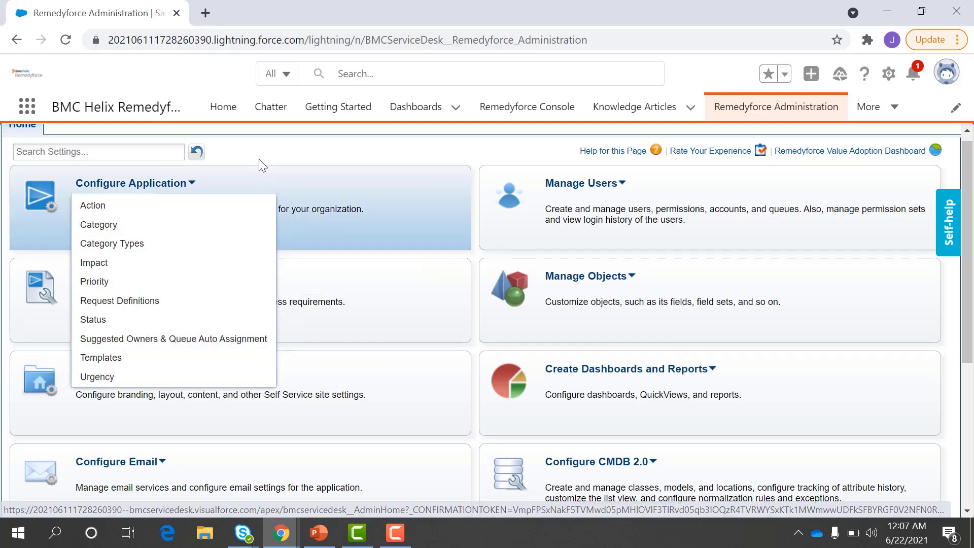
Step: Choose General Application Settings from the Application Settings dropdown
scroll(234, 252, "down", 1)
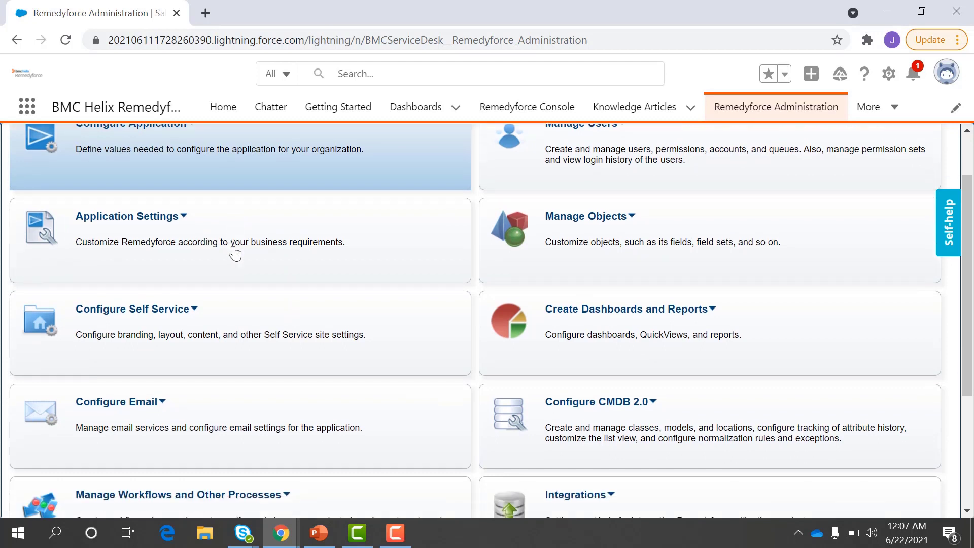
mouse_move(162, 222)
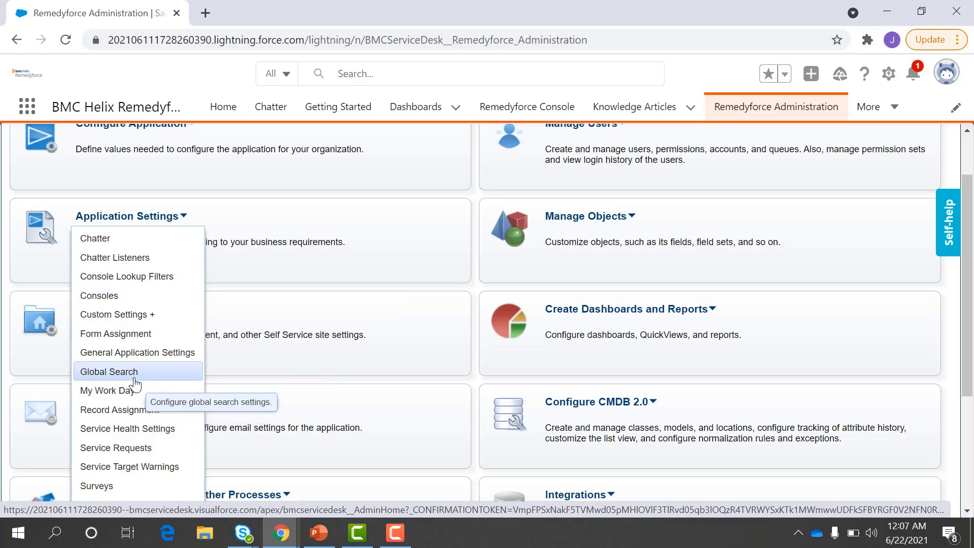
scroll(135, 385, "down", 1)
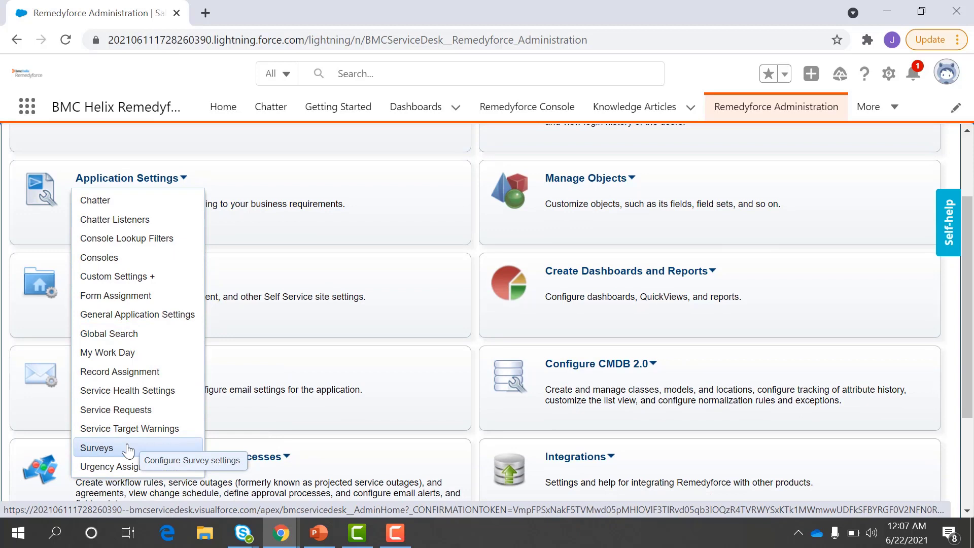
left_click(111, 329)
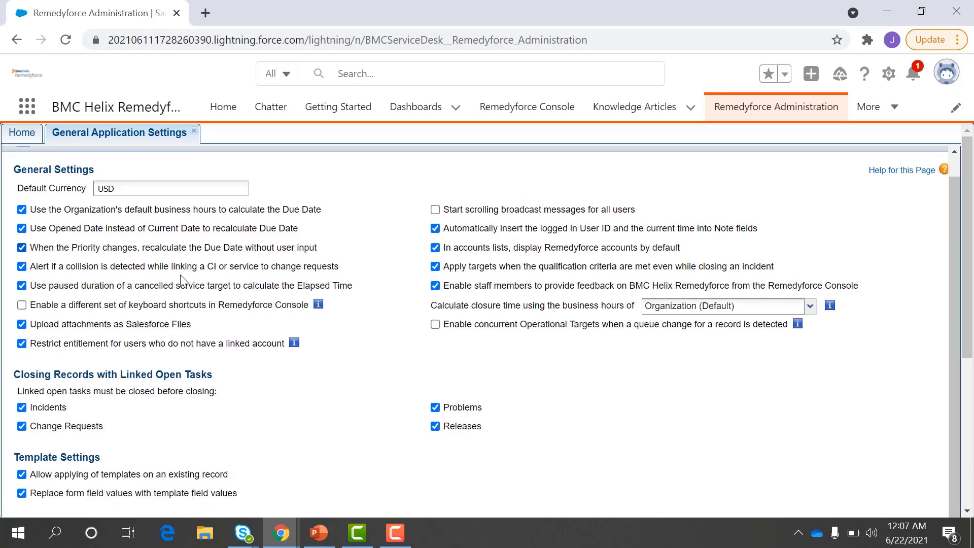
Step: Scroll through General Application Settings, reviewing Default Currency USD and the open-task closing checks
scroll(181, 275, "down", 3)
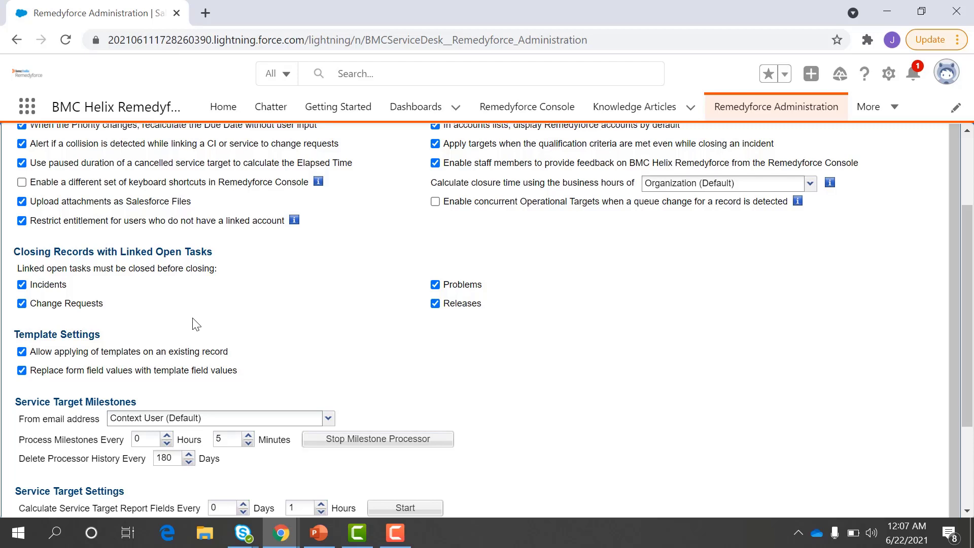
scroll(196, 324, "down", 1)
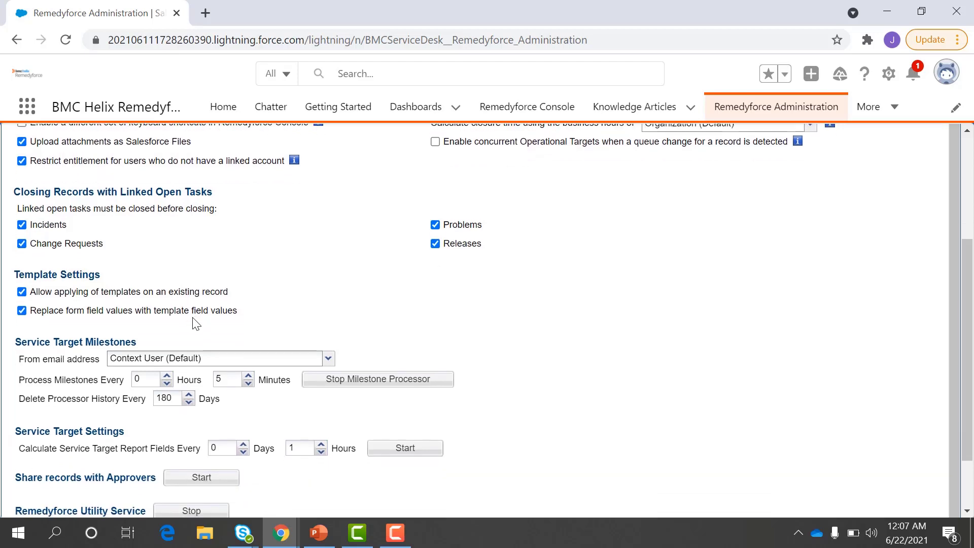
scroll(195, 323, "down", 1)
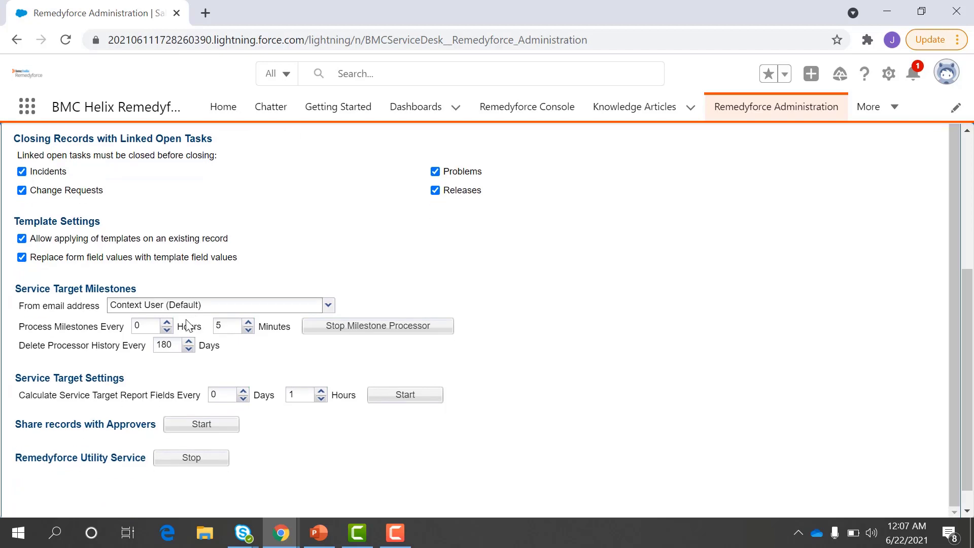
scroll(93, 375, "up", 3)
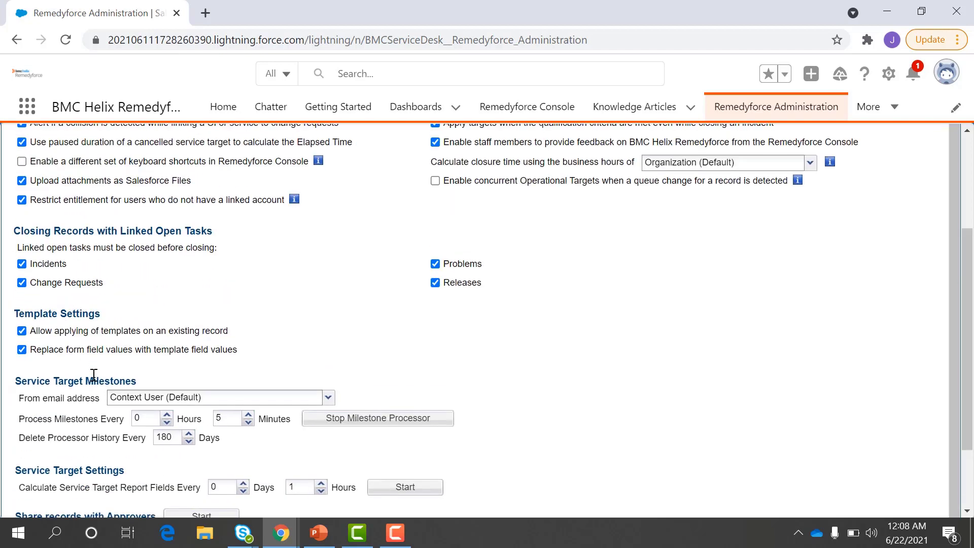
scroll(94, 376, "up", 2)
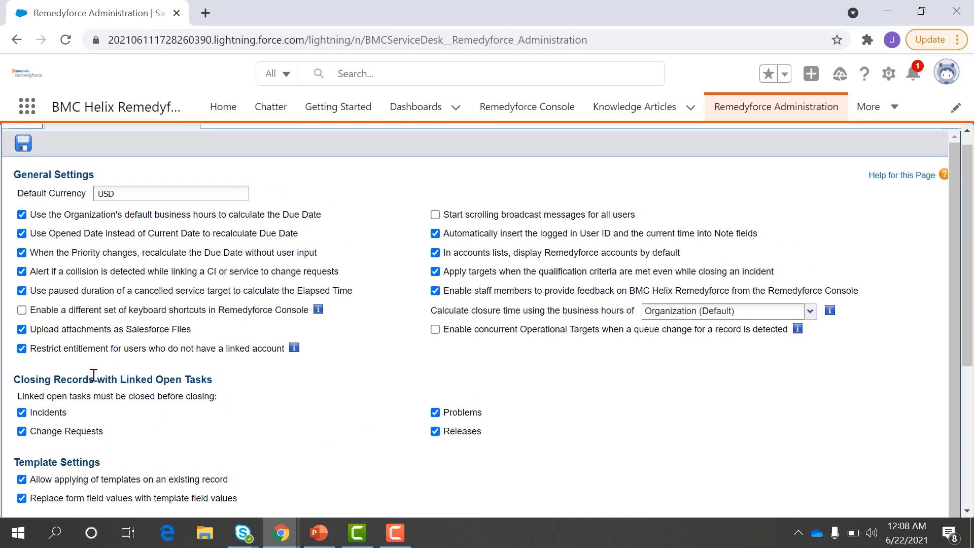
left_click(12, 137)
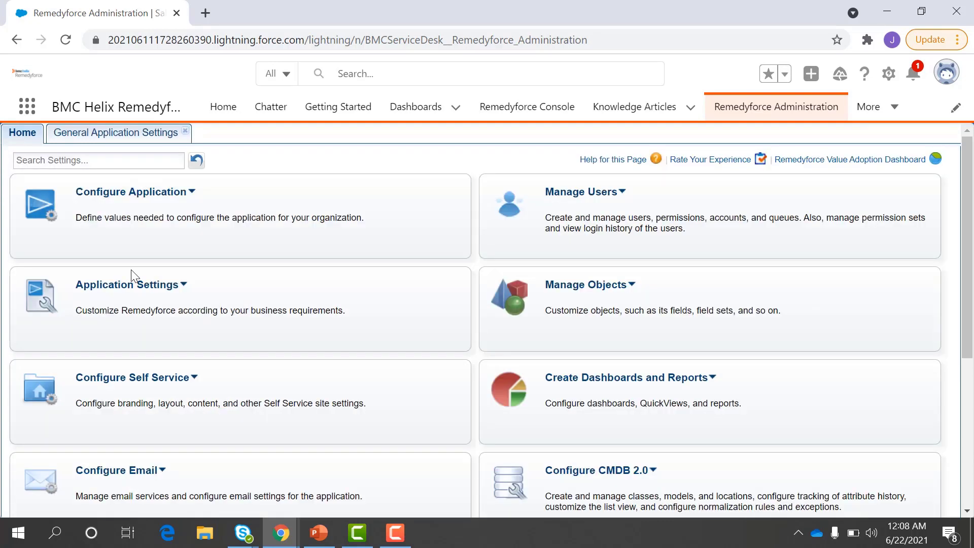
mouse_move(153, 378)
scroll(159, 366, "down", 1)
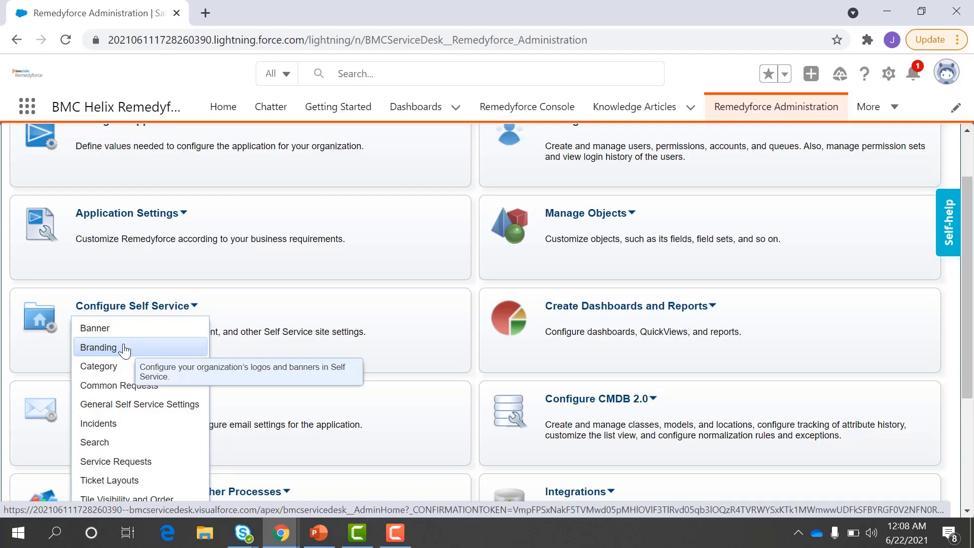
scroll(129, 380, "down", 1)
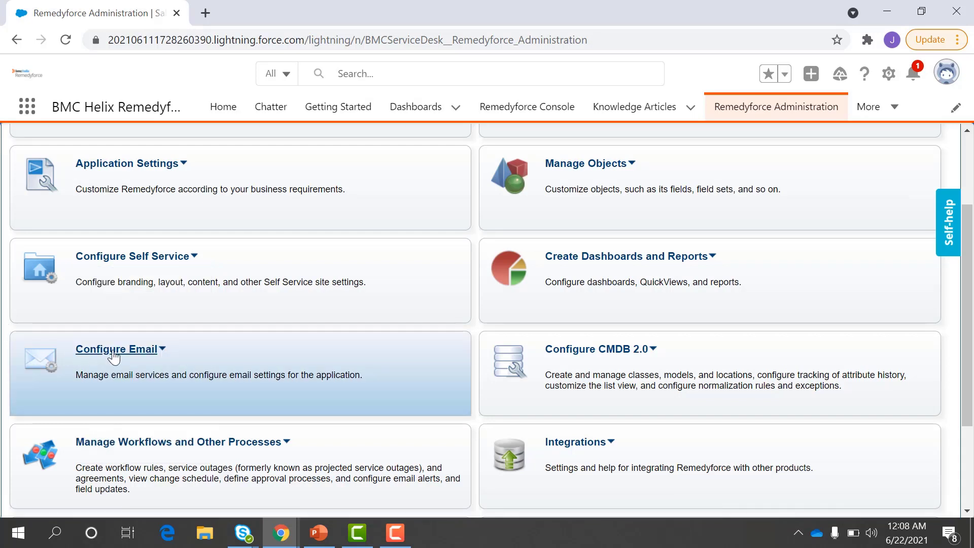
mouse_move(115, 357)
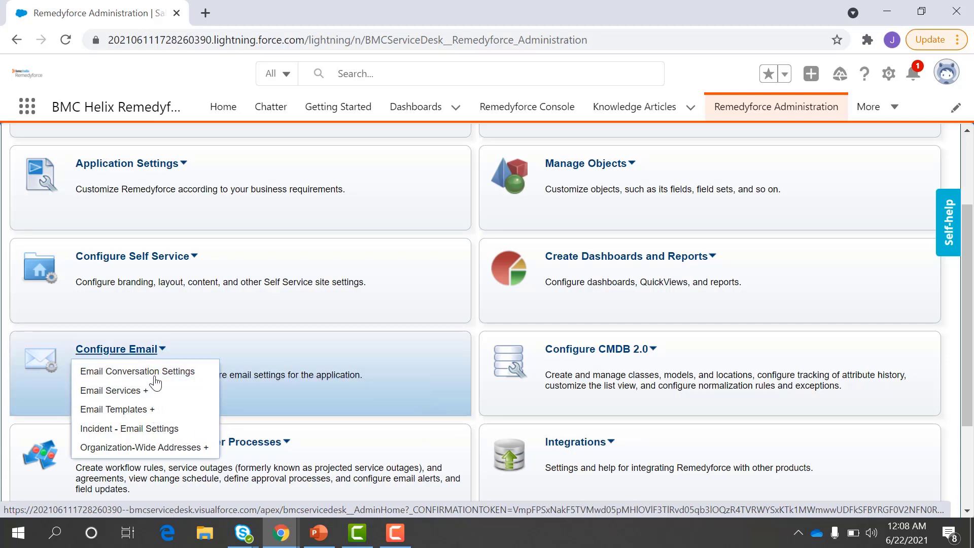
scroll(314, 364, "down", 1)
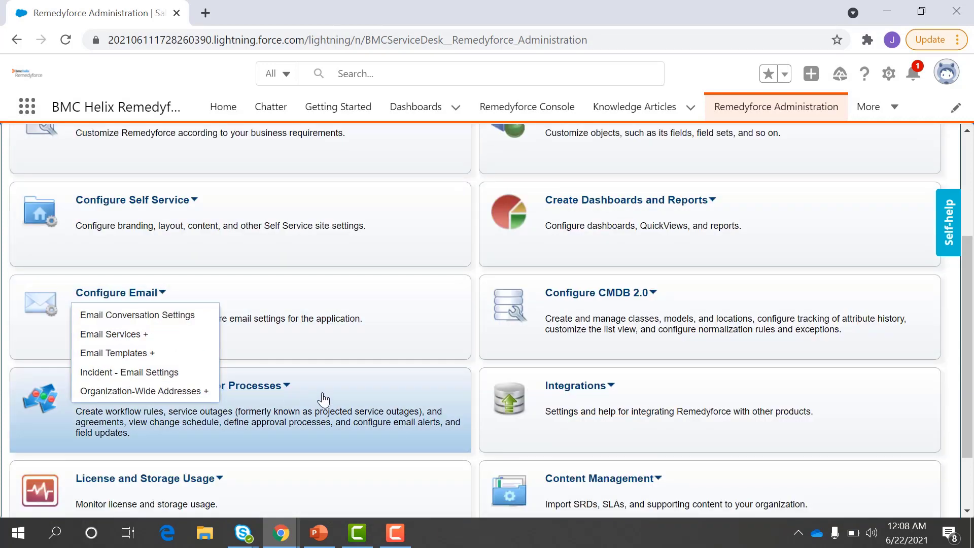
left_click(278, 388)
scroll(276, 394, "down", 1)
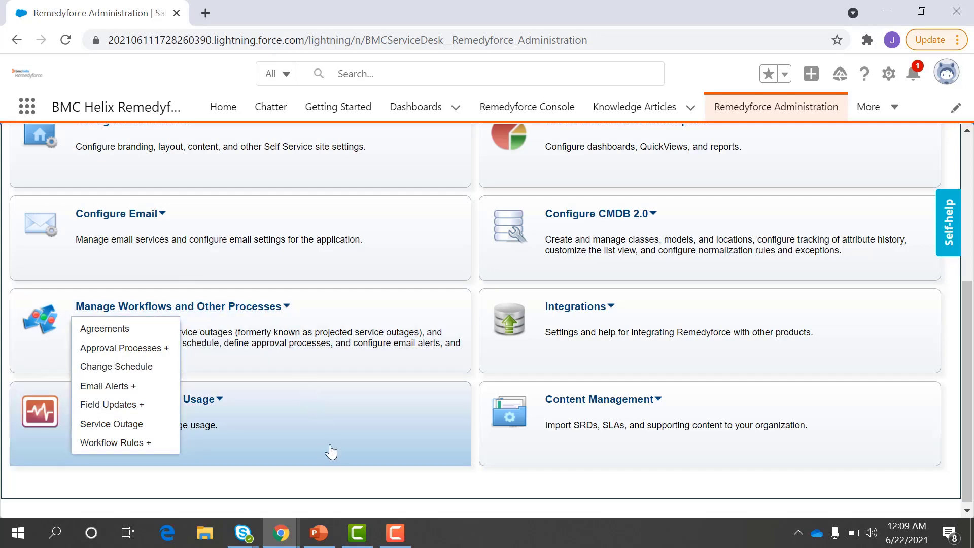
left_click(155, 401)
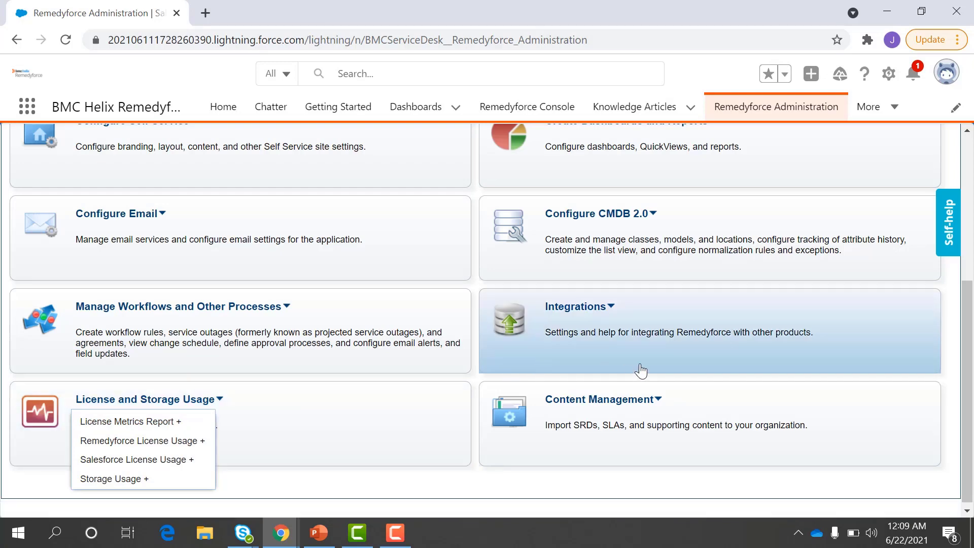
scroll(641, 370, "up", 5)
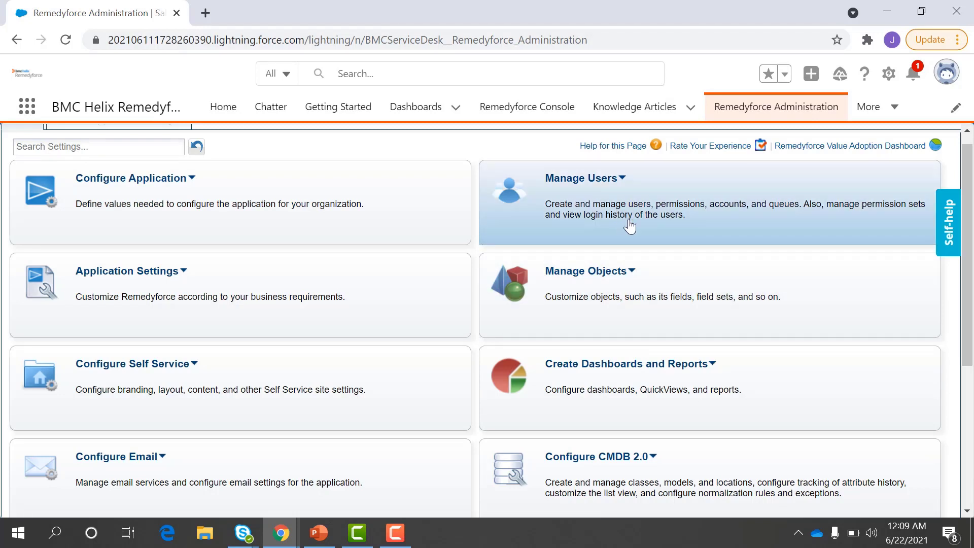
left_click(591, 179)
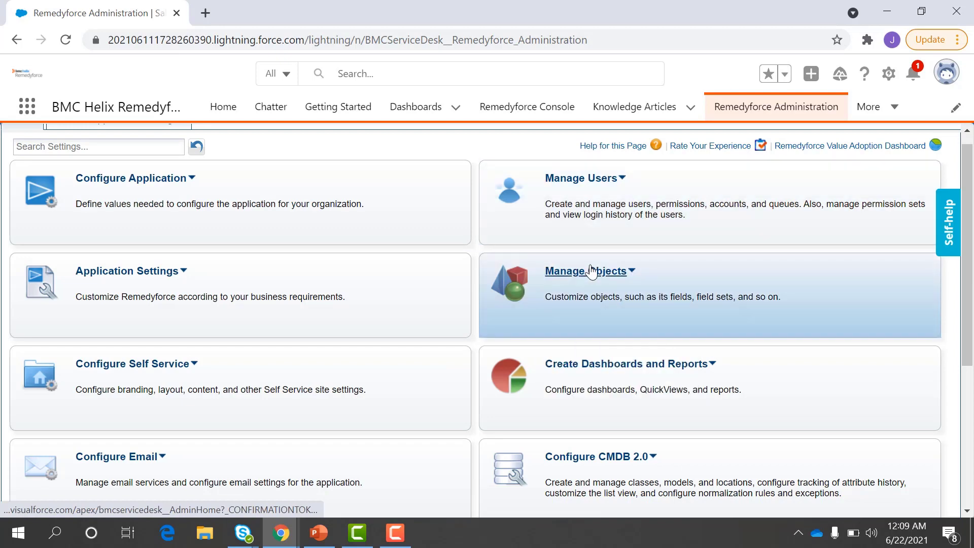
mouse_move(591, 272)
scroll(573, 243, "down", 1)
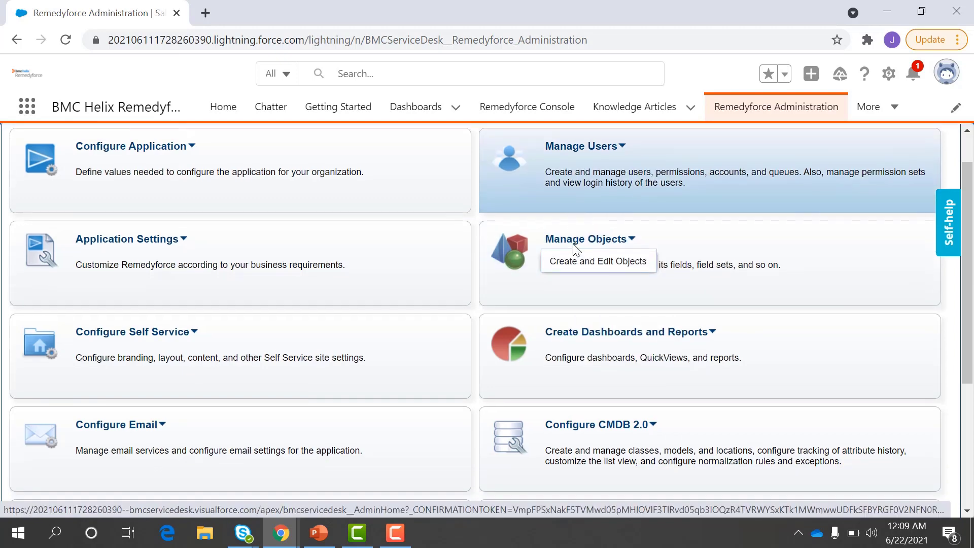
mouse_move(611, 293)
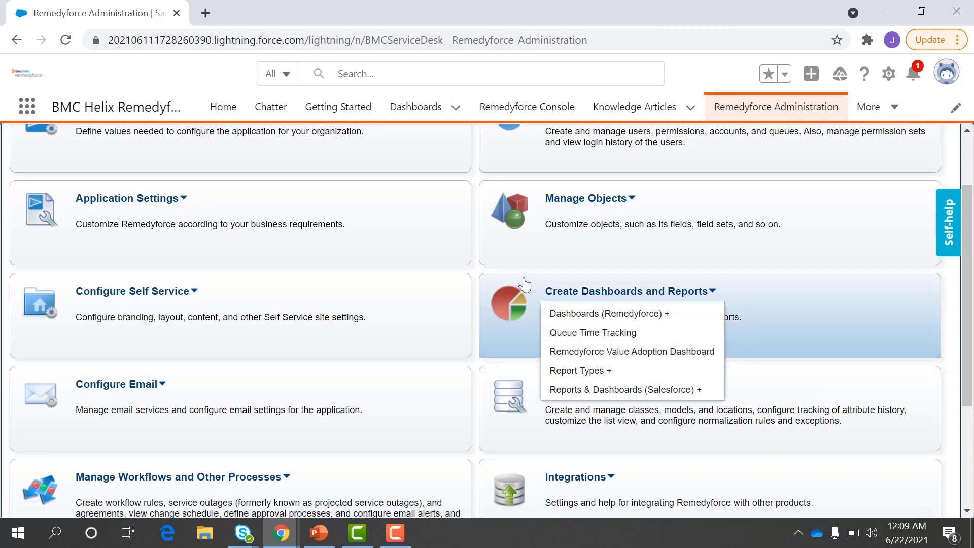
scroll(515, 325, "down", 1)
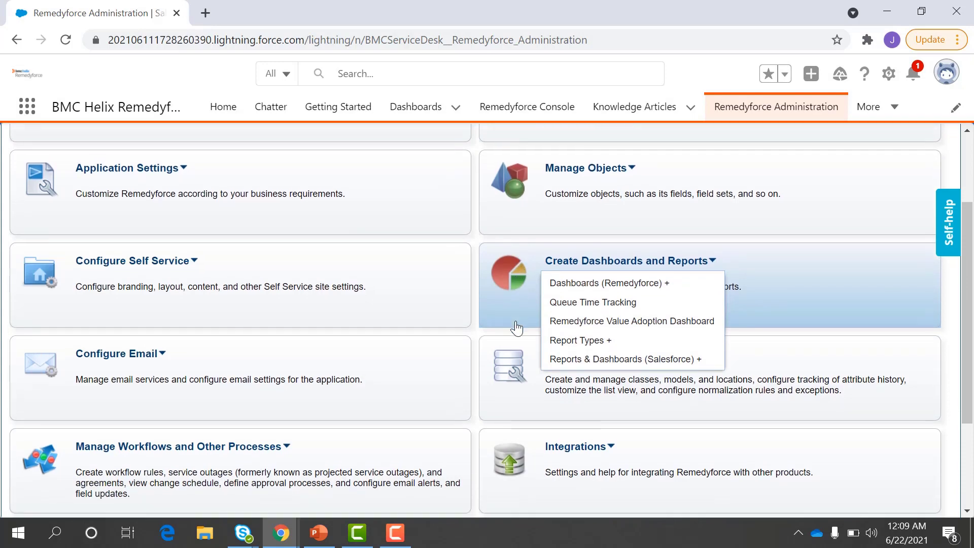
left_click(471, 317)
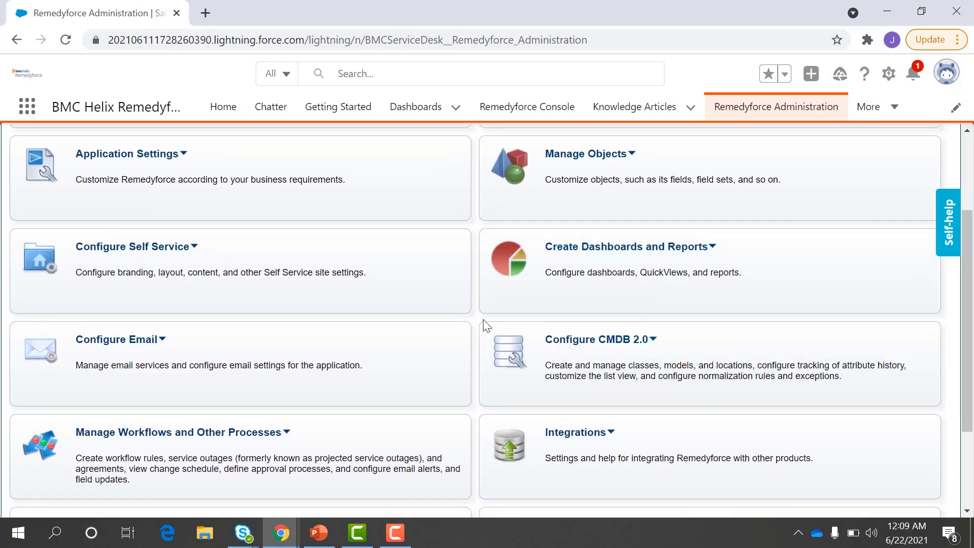
scroll(540, 365, "down", 1)
left_click(558, 297)
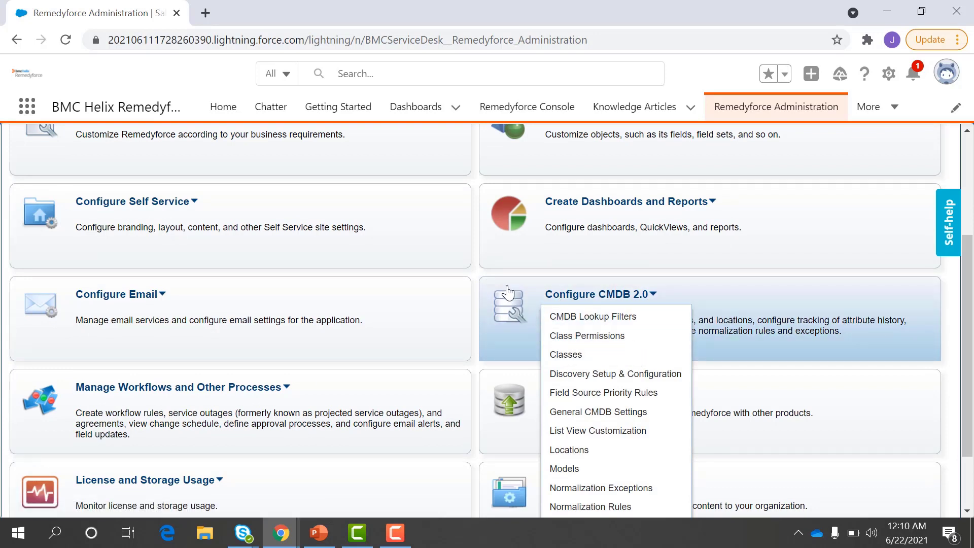
left_click(471, 270)
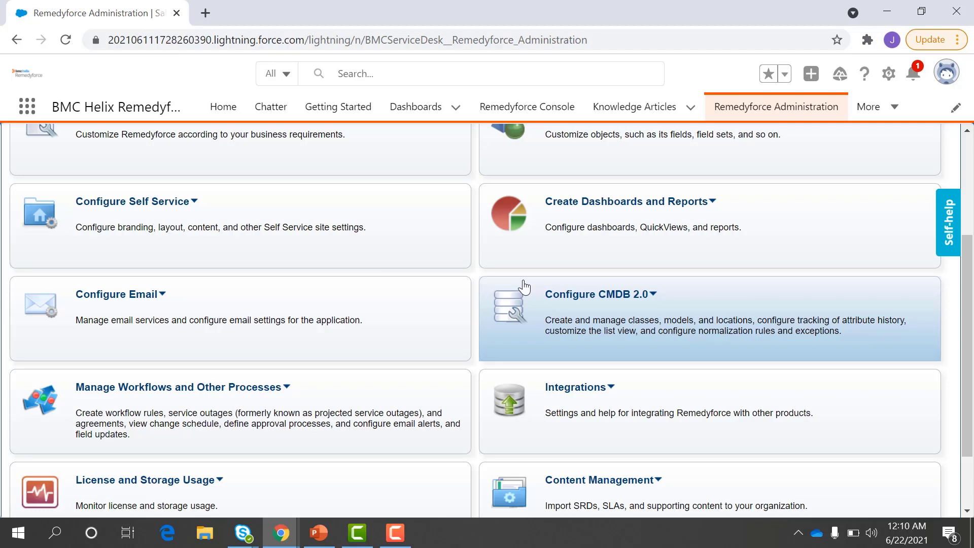
scroll(570, 347, "down", 1)
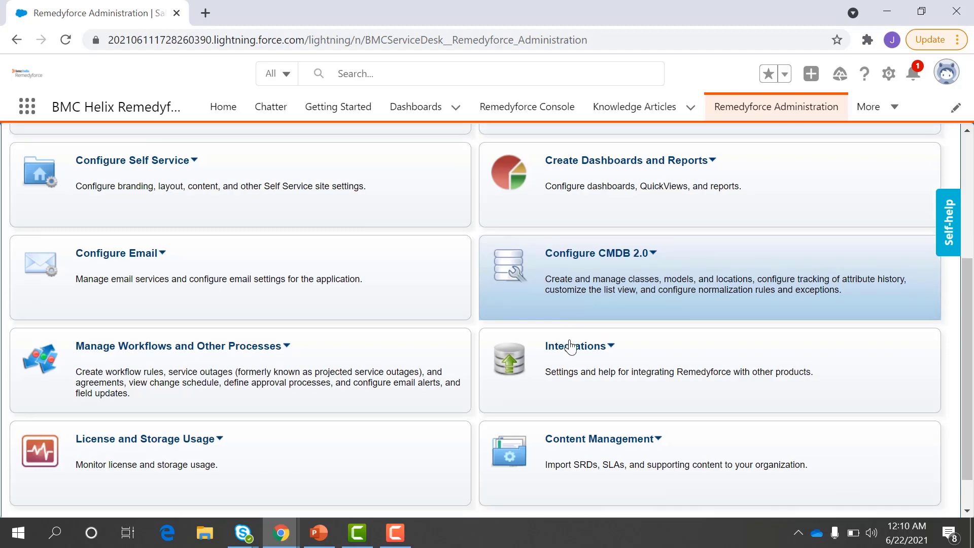
left_click(571, 347)
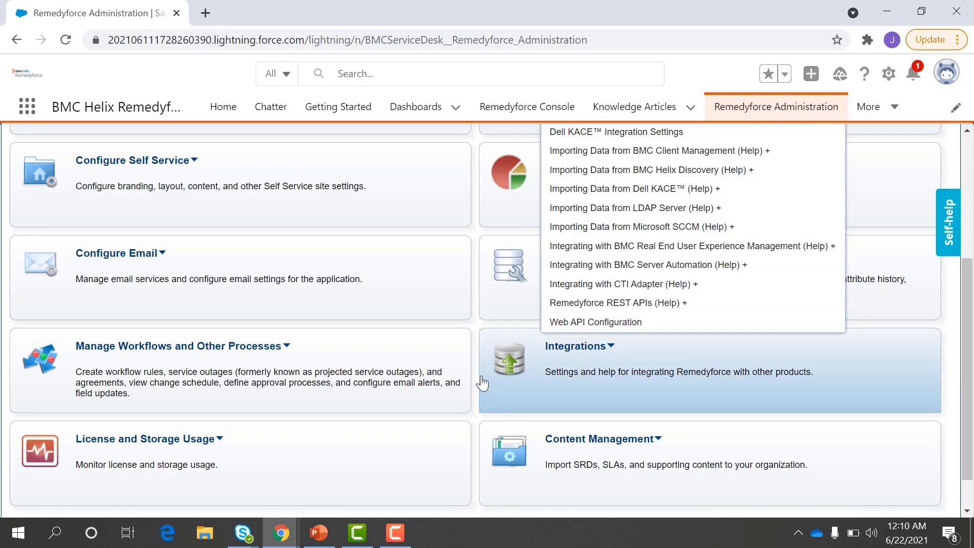
scroll(486, 393, "down", 1)
left_click(562, 401)
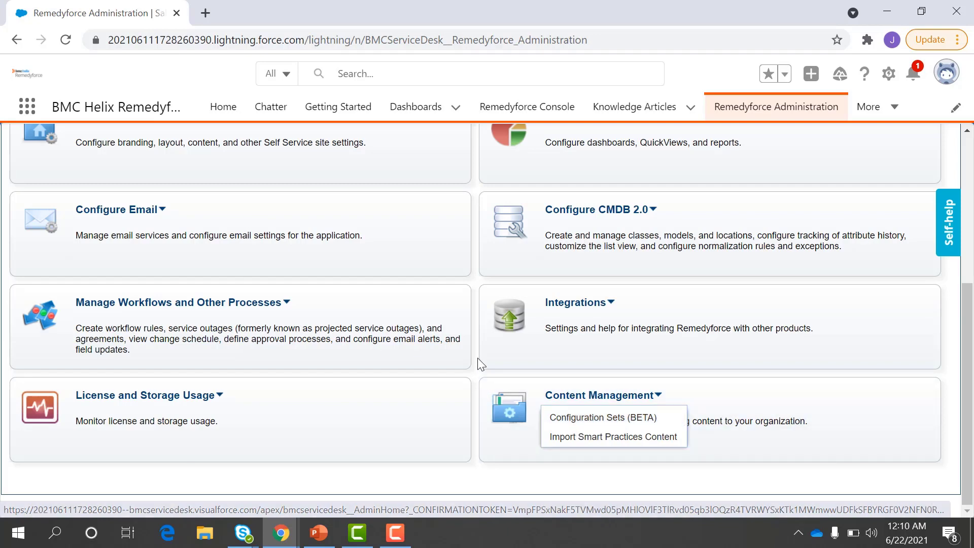
scroll(477, 358, "up", 3)
scroll(477, 358, "up", 3)
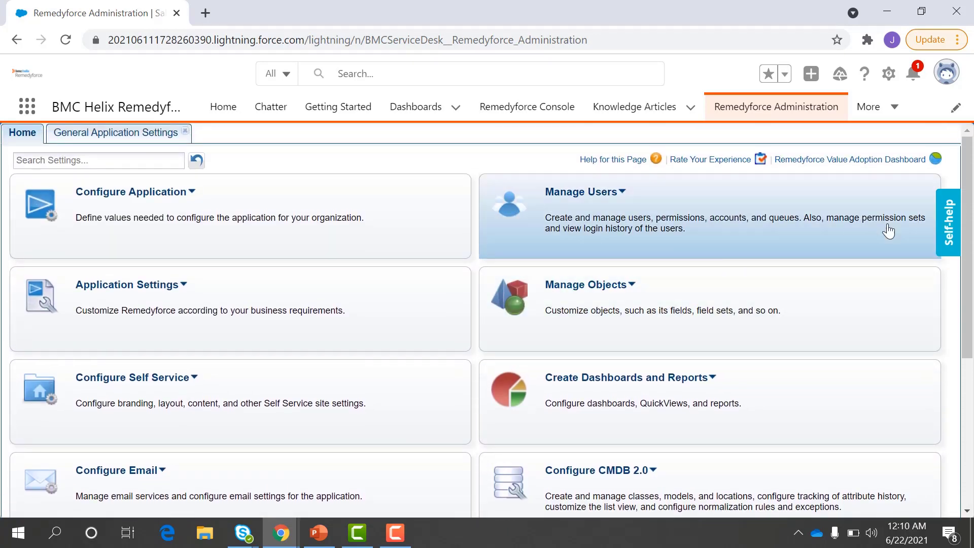
left_click(951, 231)
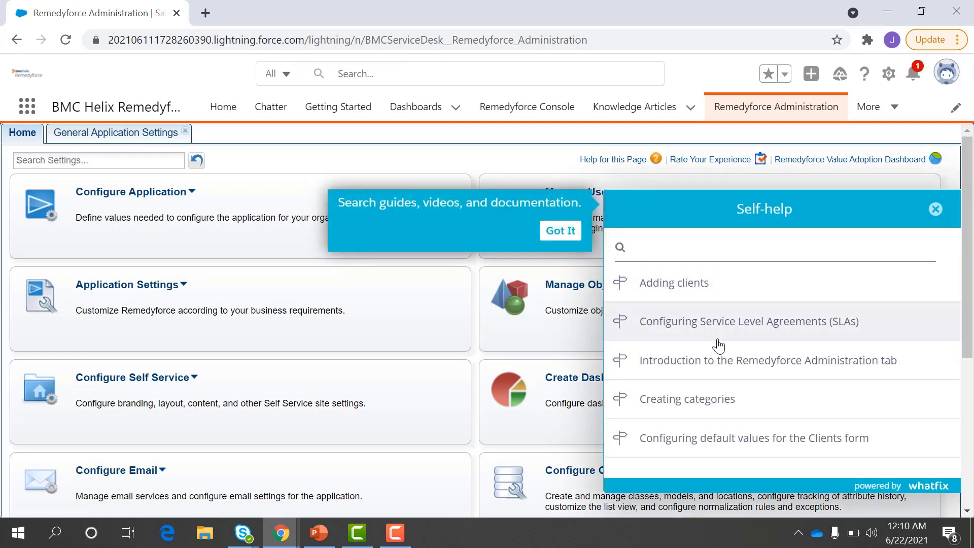
scroll(718, 341, "down", 1)
scroll(718, 341, "up", 1)
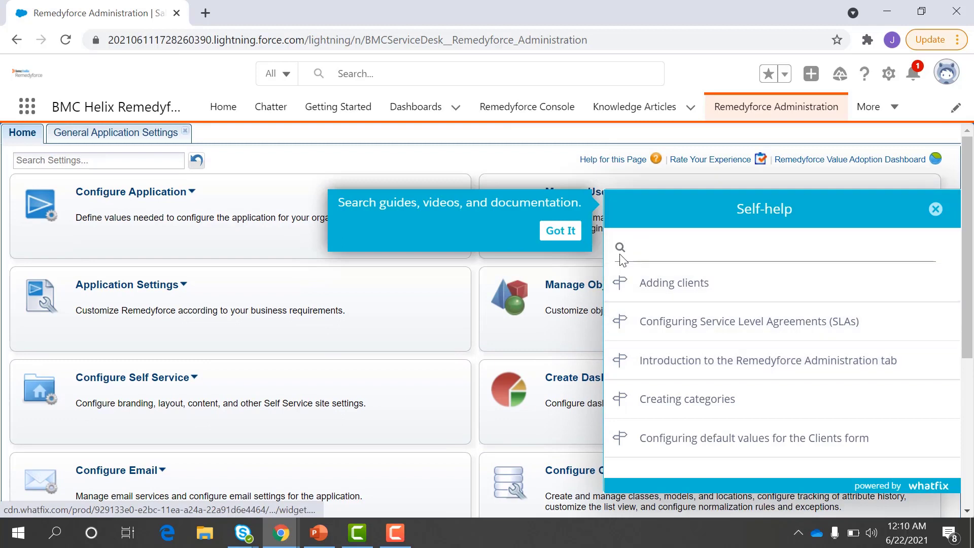
left_click(924, 208)
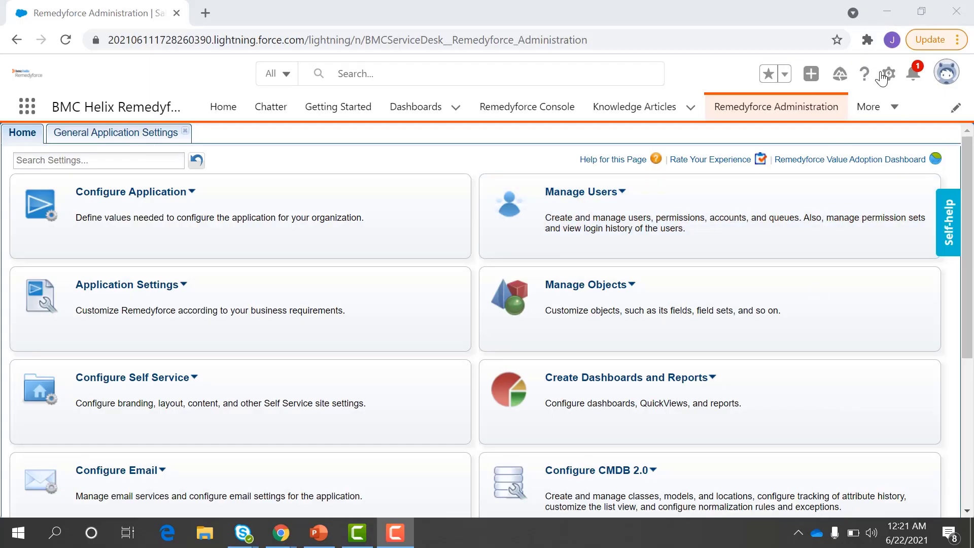
Step: Open Setup from the gear menu and reach the Profiles page via Quick Find 'pr'
left_click(889, 73)
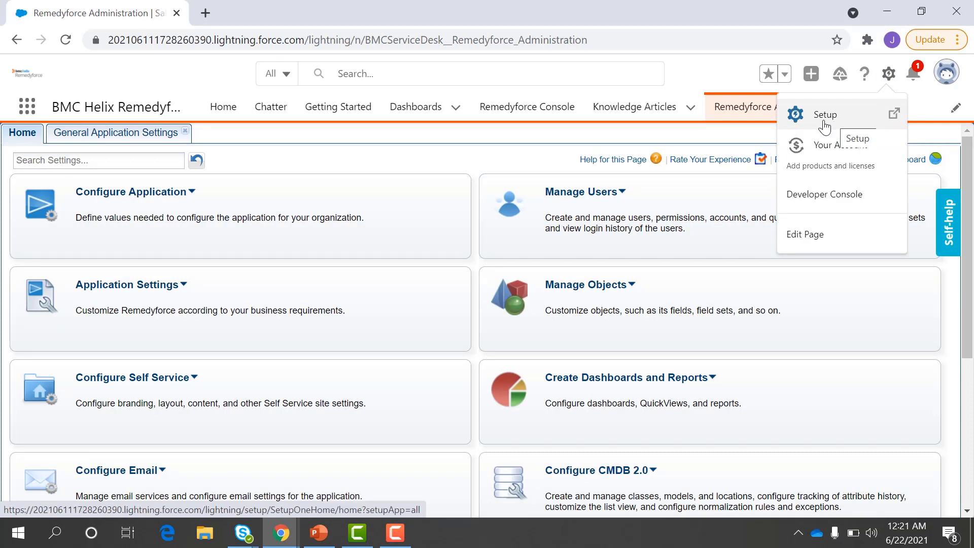
left_click(591, 192)
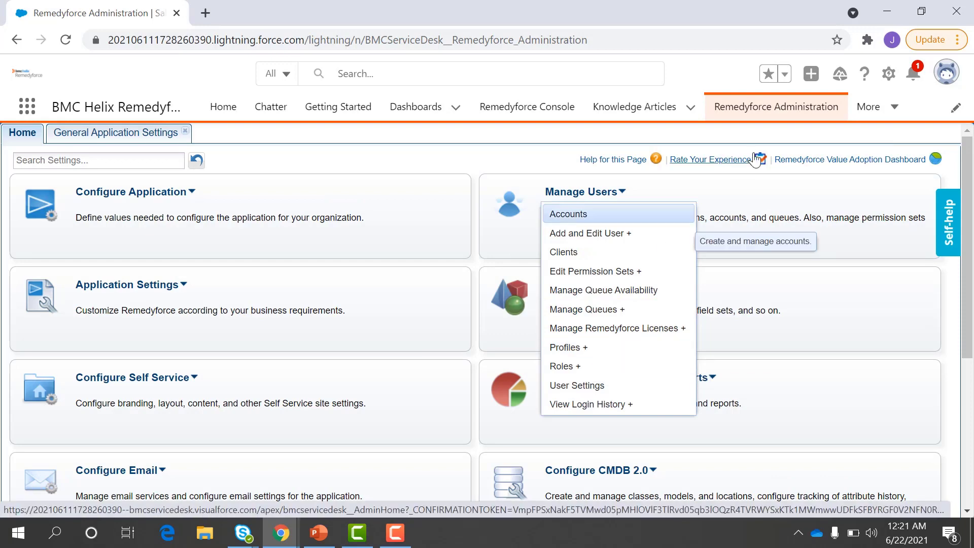
left_click(889, 74)
left_click(834, 116)
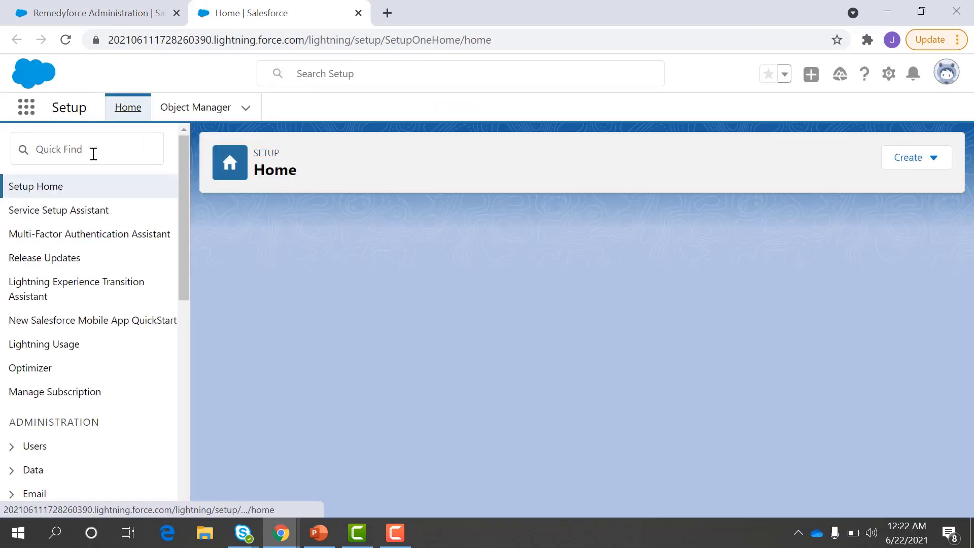
left_click(93, 152)
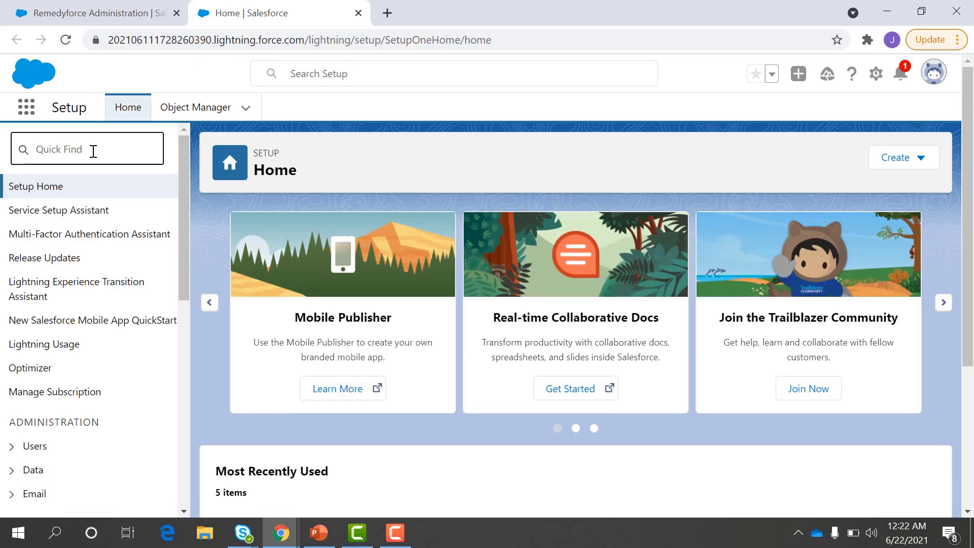
type("pro")
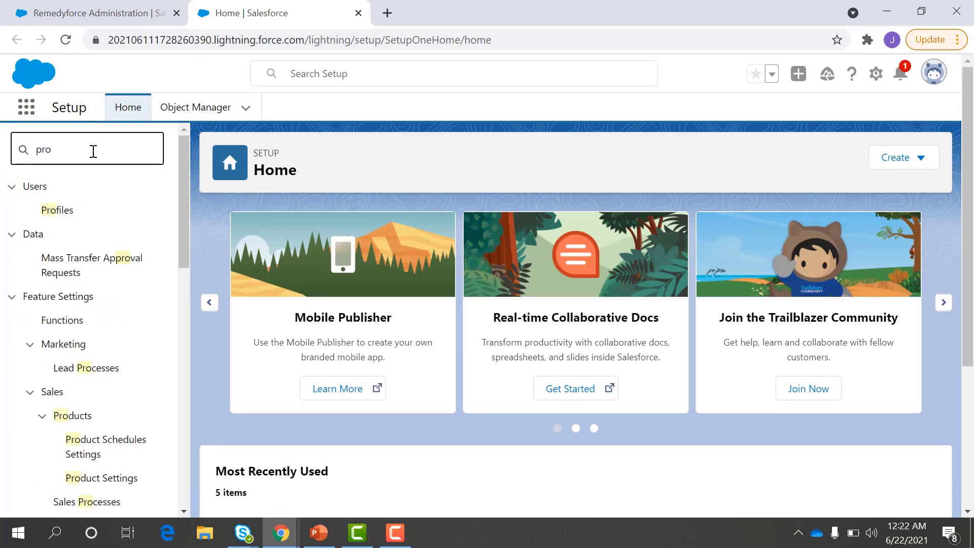
left_click(52, 210)
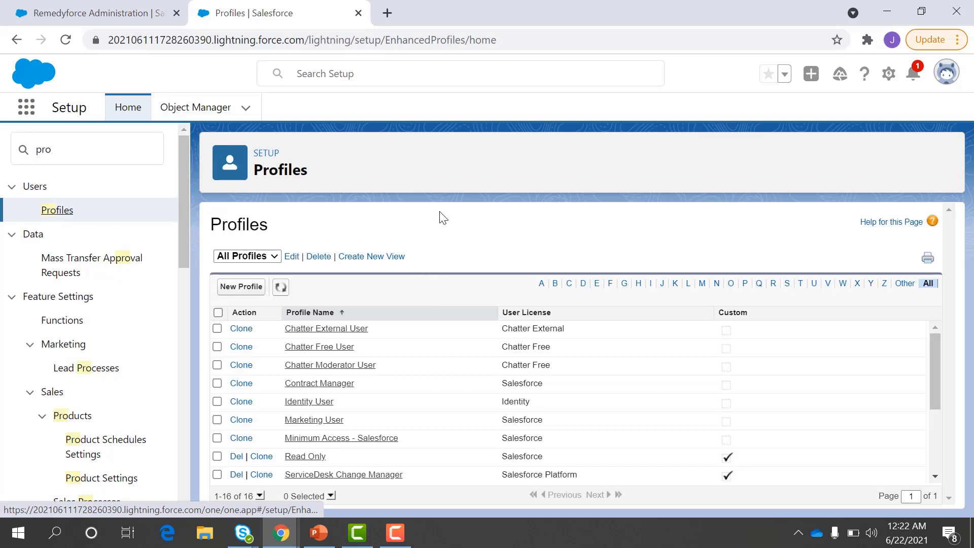
Step: Scroll the 16-profile list and open the ServiceDesk Staff profile
scroll(425, 417, "down", 3)
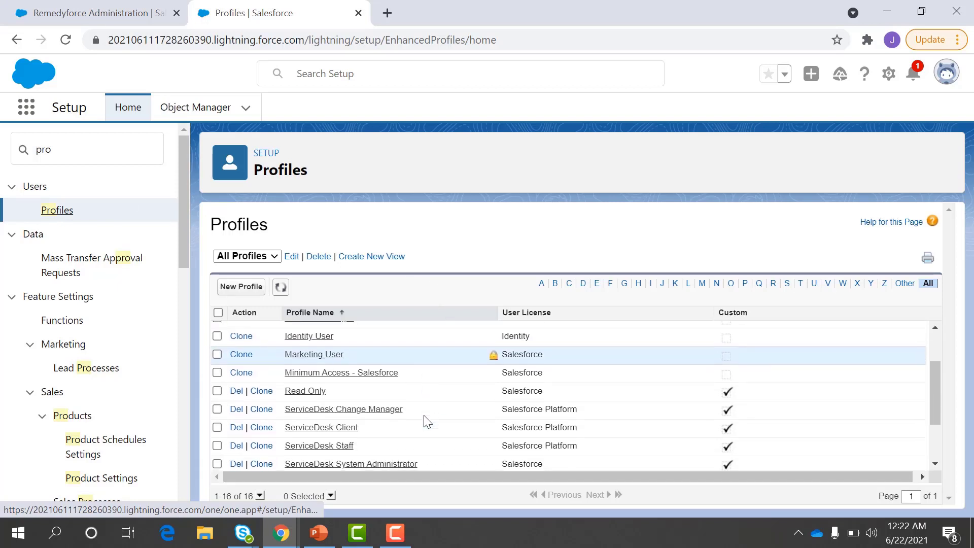
scroll(425, 420, "down", 1)
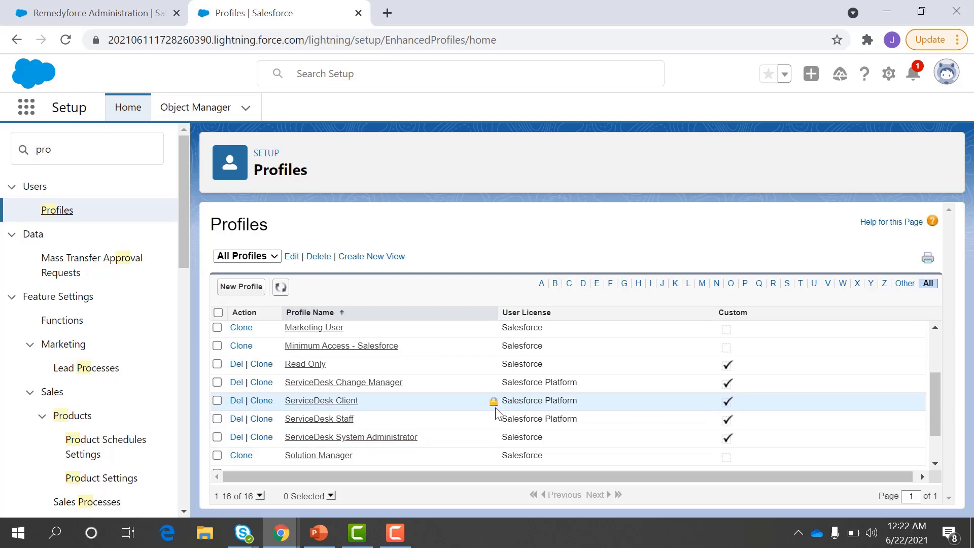
left_click(344, 428)
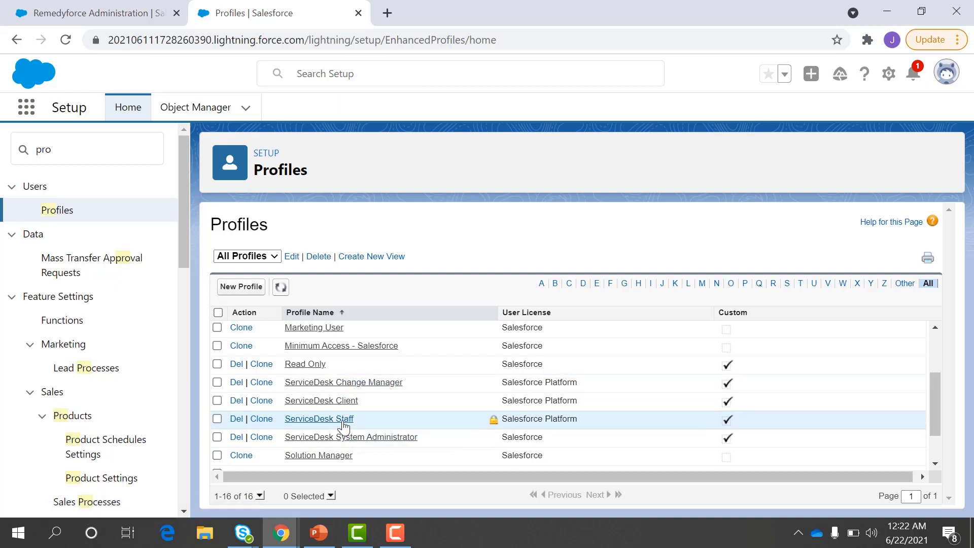
left_click(312, 427)
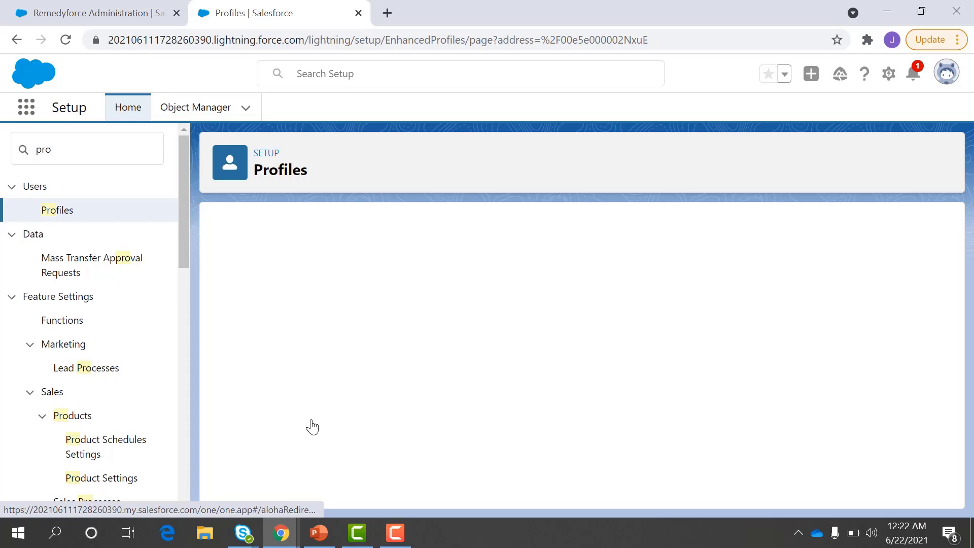
Step: Dismiss the popups and open the ServiceDesk Staff profile's Object Settings
left_click(458, 400)
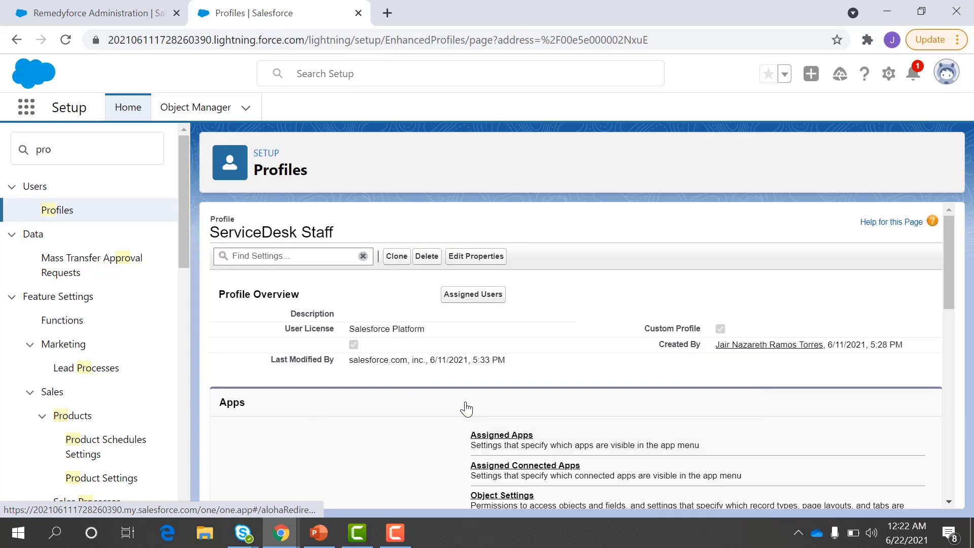
scroll(576, 360, "down", 3)
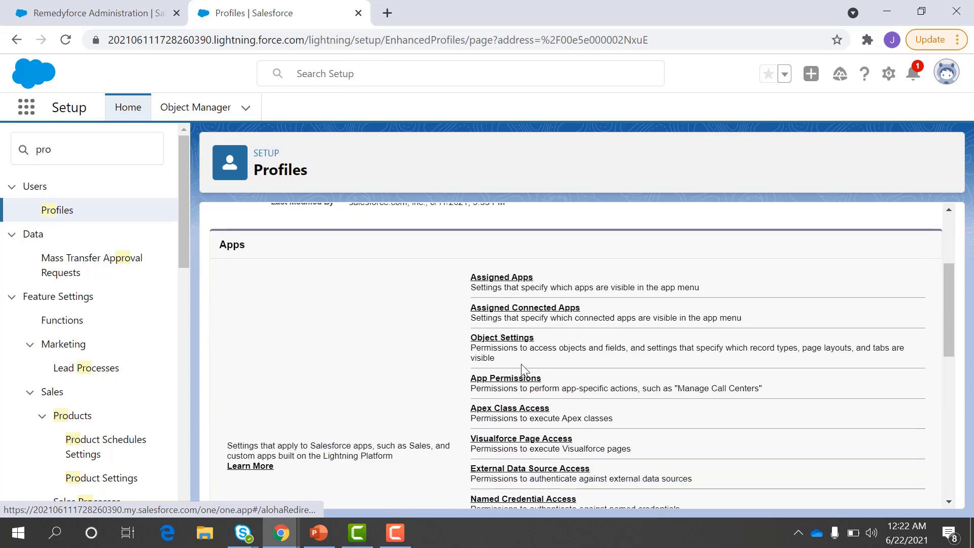
left_click(511, 345)
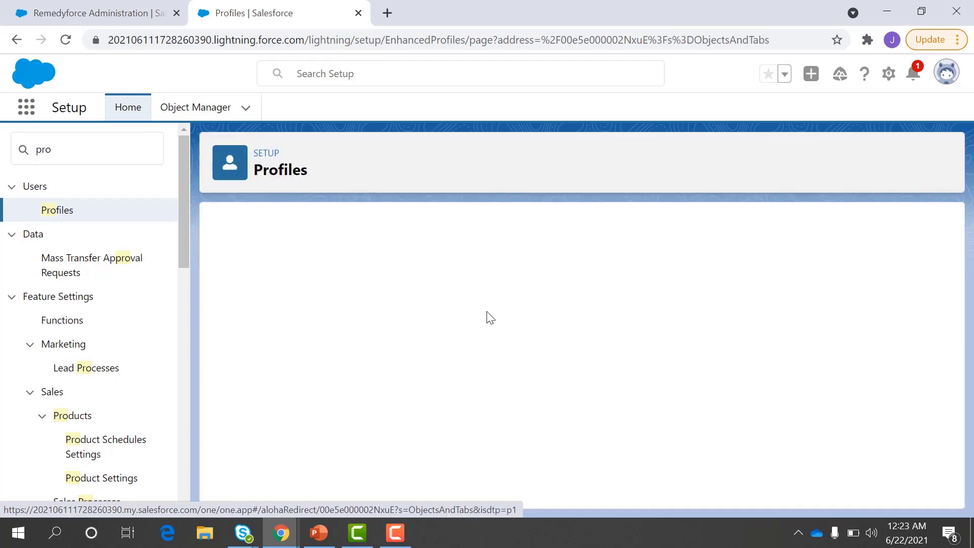
left_click(456, 408)
Step: Highlight the Incidents permissions and Default Off tab setting, then search apps for 'incid'
scroll(502, 397, "down", 1)
scroll(501, 397, "down", 2)
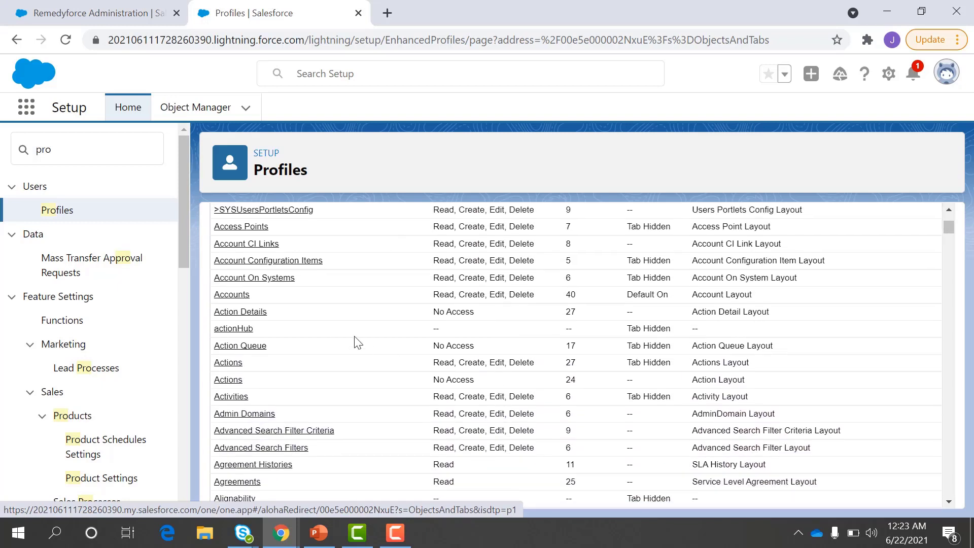
scroll(358, 343, "down", 15)
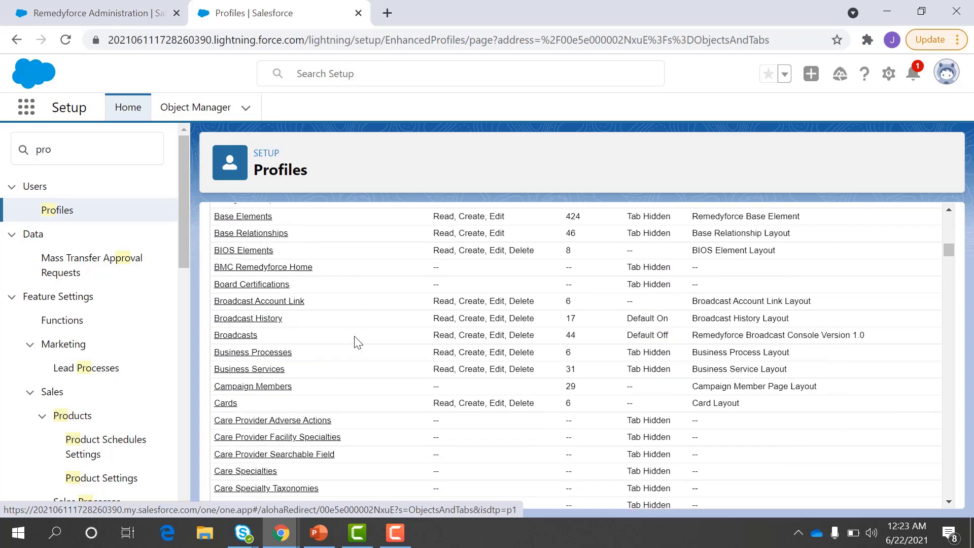
scroll(358, 342, "down", 8)
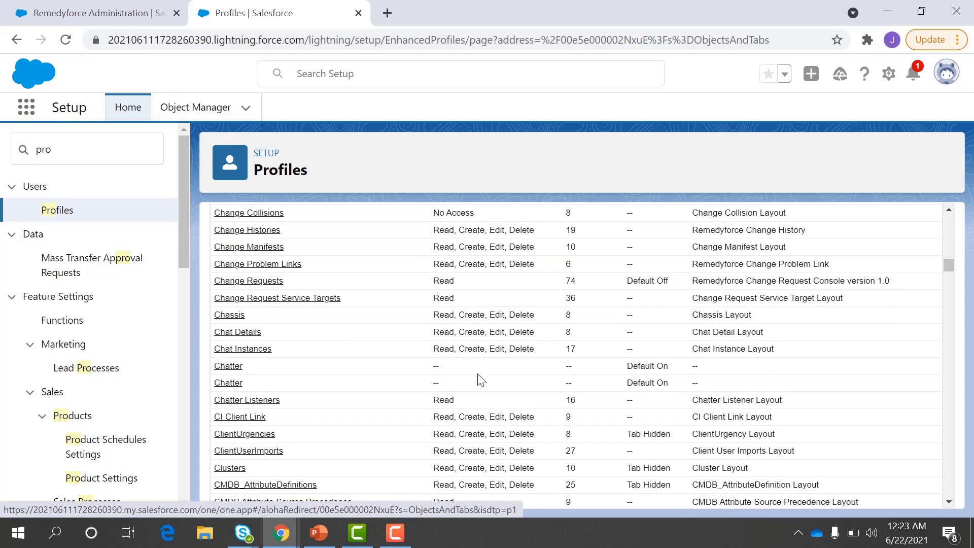
scroll(481, 380, "down", 15)
scroll(481, 380, "down", 12)
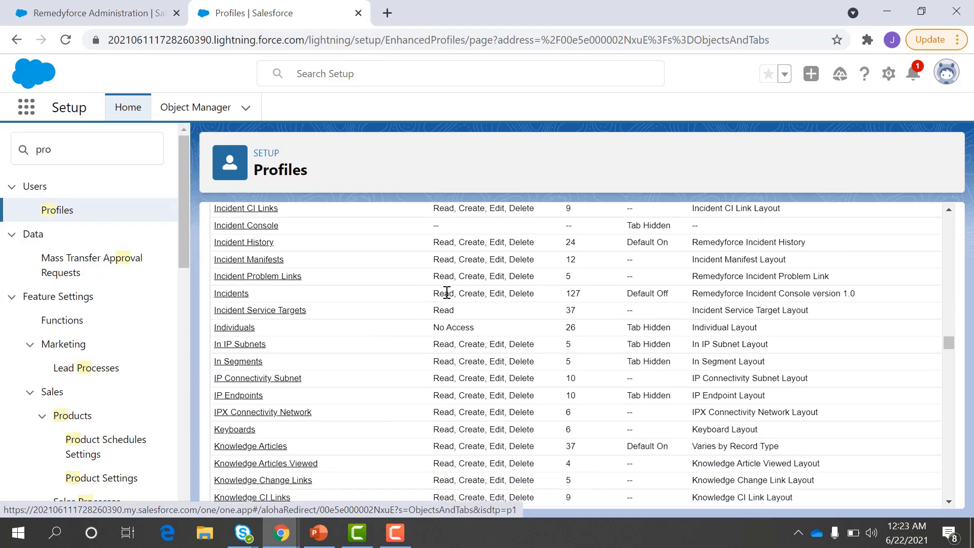
left_click_drag(435, 293, 522, 294)
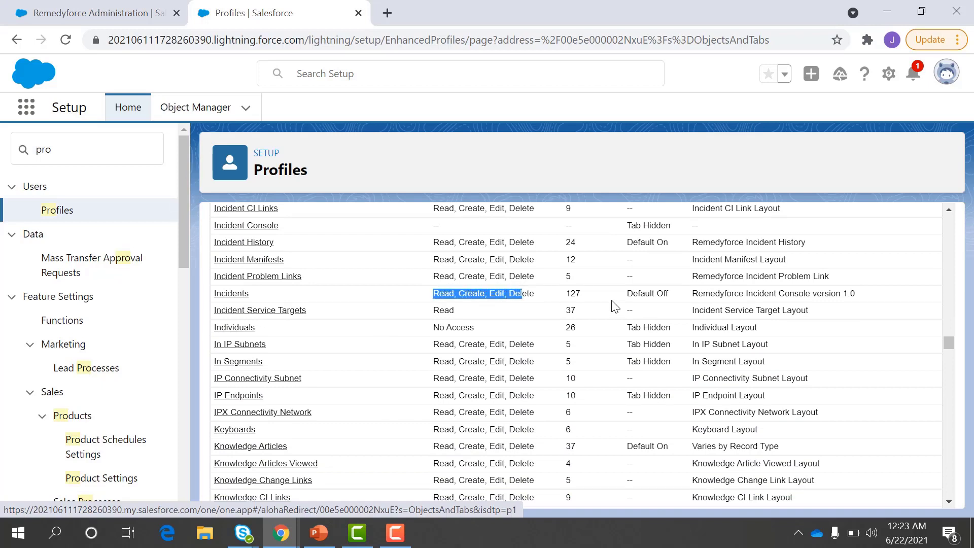
left_click_drag(628, 293, 673, 299)
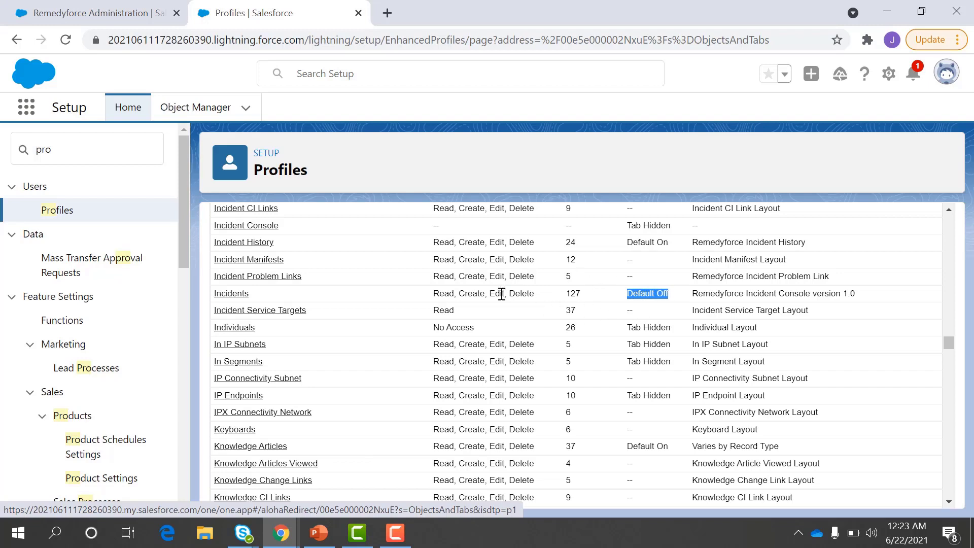
left_click(27, 107)
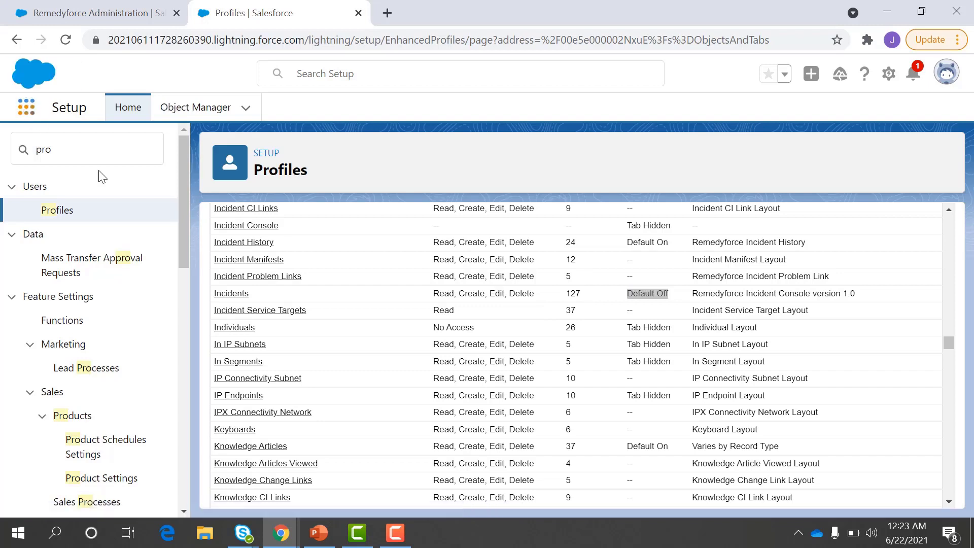
type("incid")
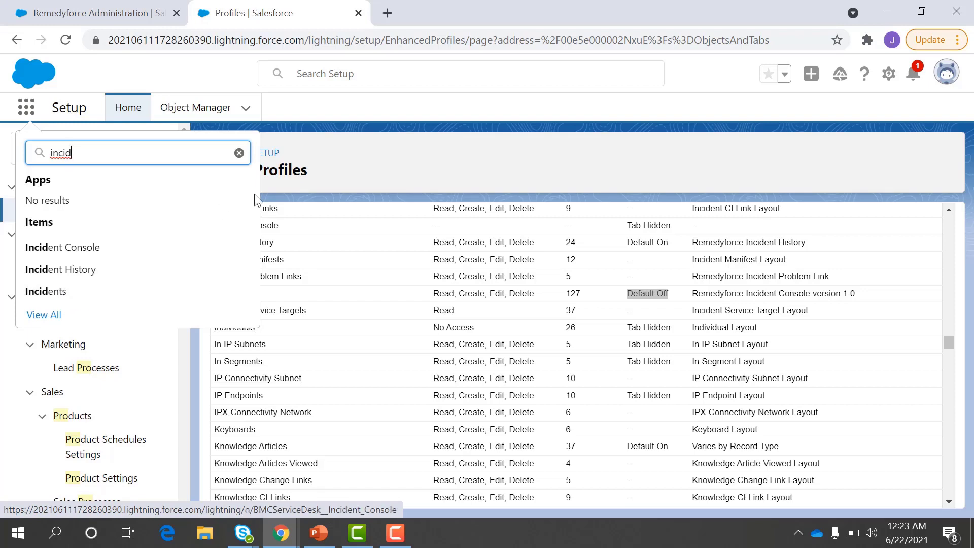
Step: Open the Incidents item and look at its available list views
left_click(60, 298)
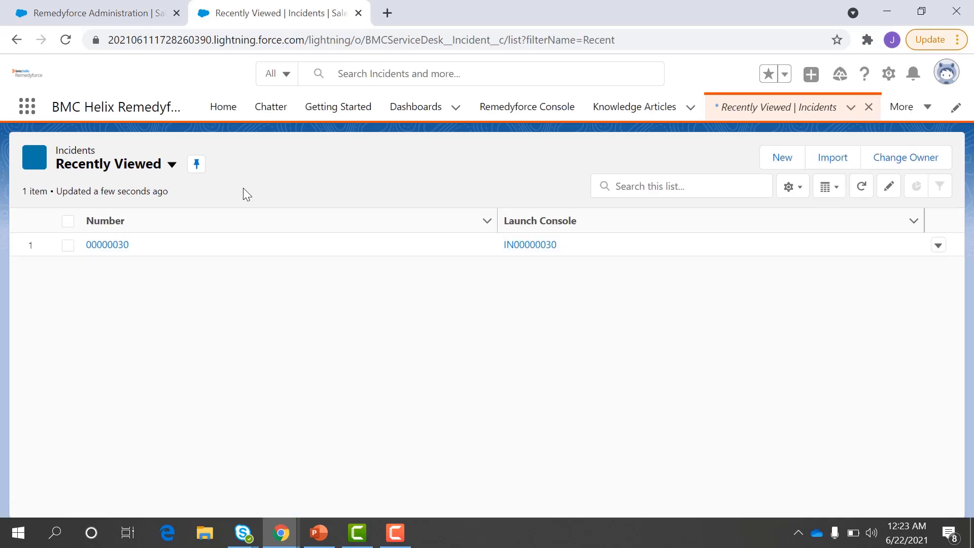
left_click(153, 172)
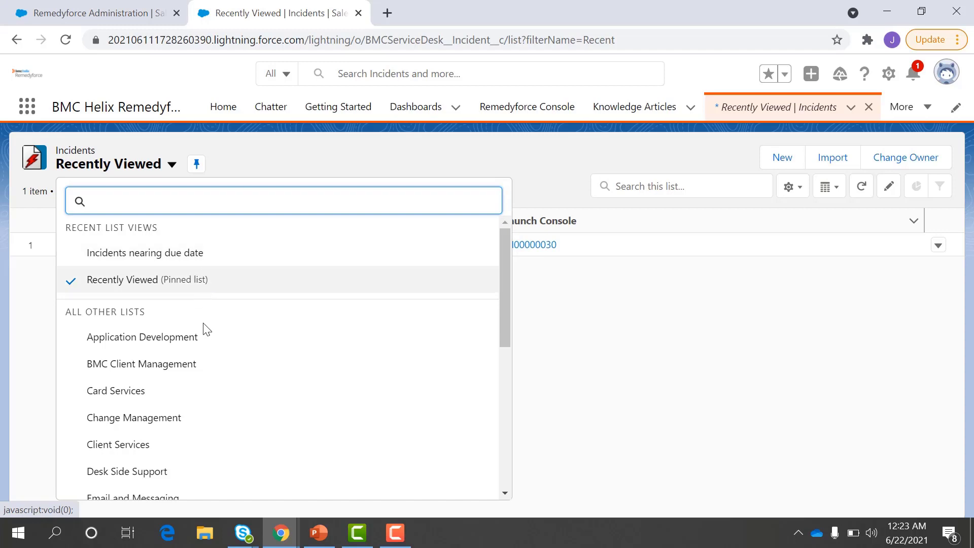
left_click(238, 170)
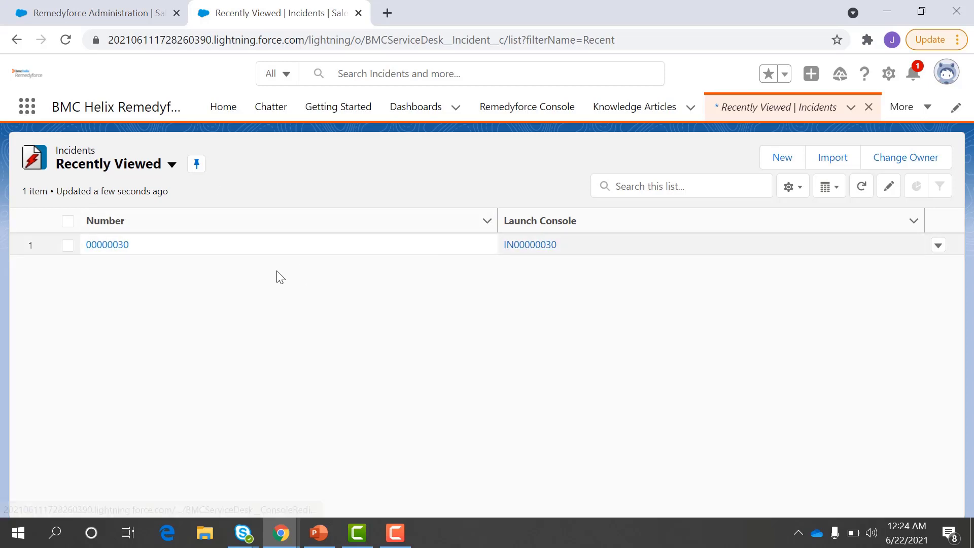
Step: Review incident 00000030: Status OPENED, Priority 3, Owner Incident Queue
left_click(125, 247)
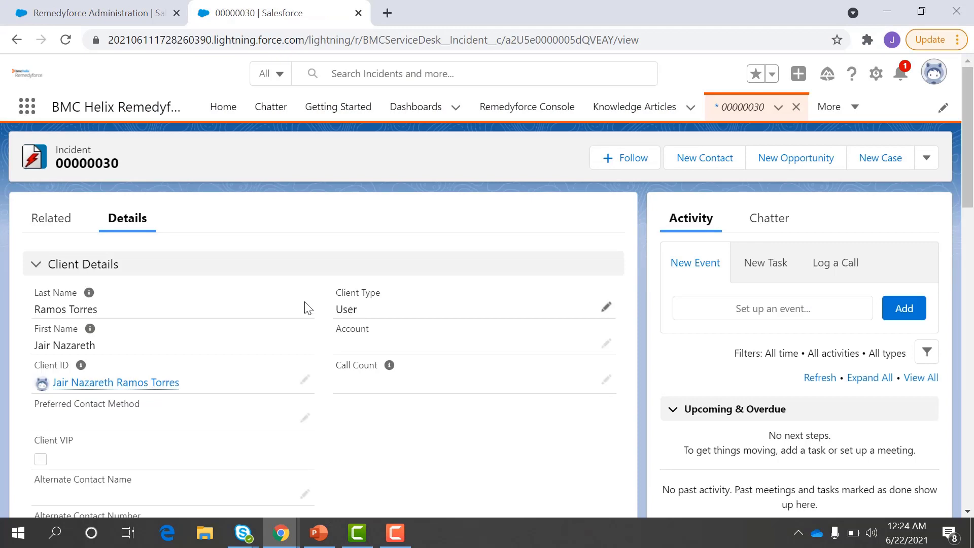
scroll(308, 308, "down", 12)
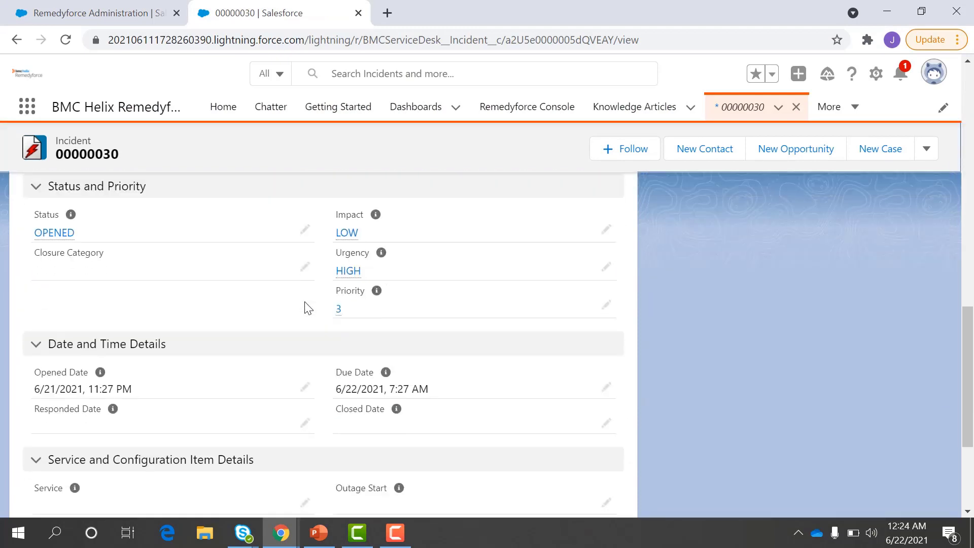
scroll(305, 304, "down", 4)
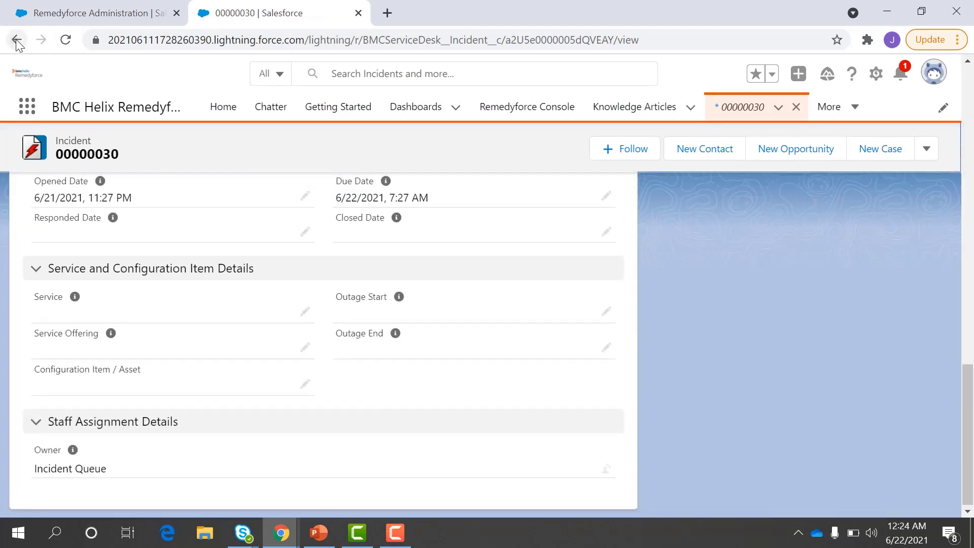
left_click(17, 41)
Step: Go back to the ServiceDesk Staff profile's Object Settings and scan the permissions table
left_click(17, 41)
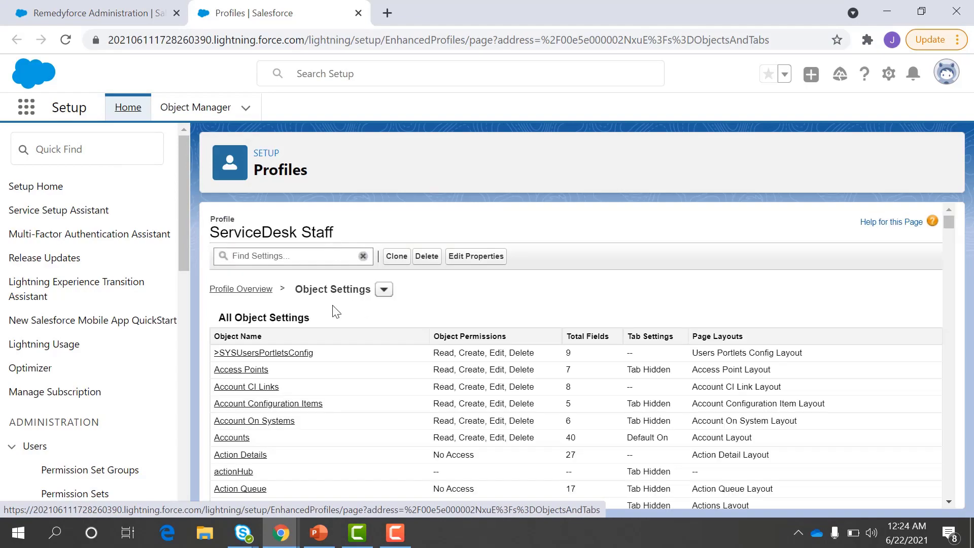
scroll(327, 350, "down", 3)
scroll(327, 353, "down", 10)
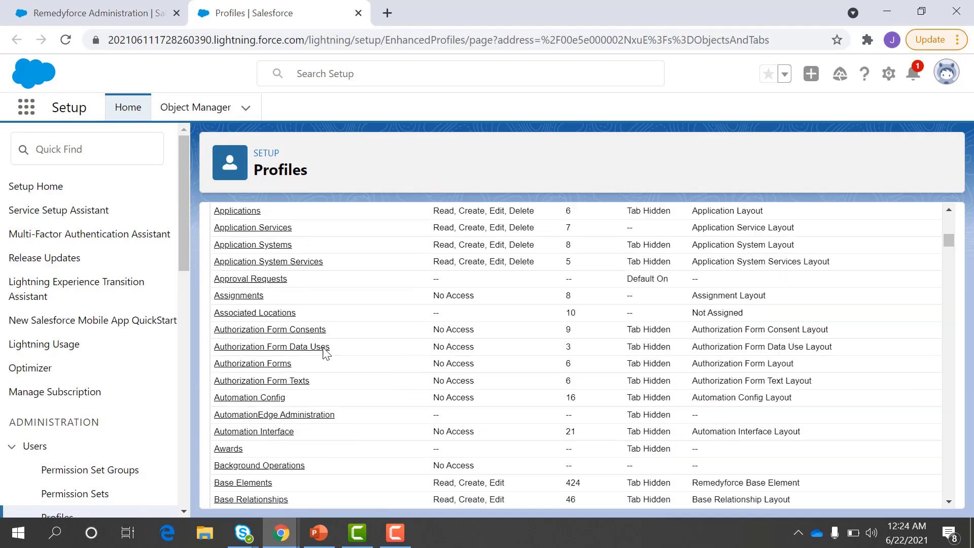
scroll(325, 353, "down", 10)
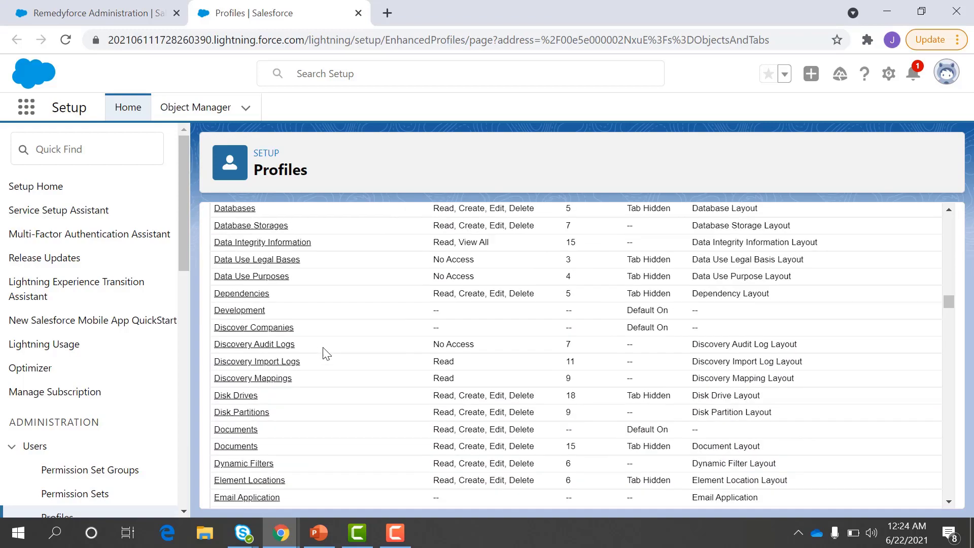
scroll(331, 294, "up", 20)
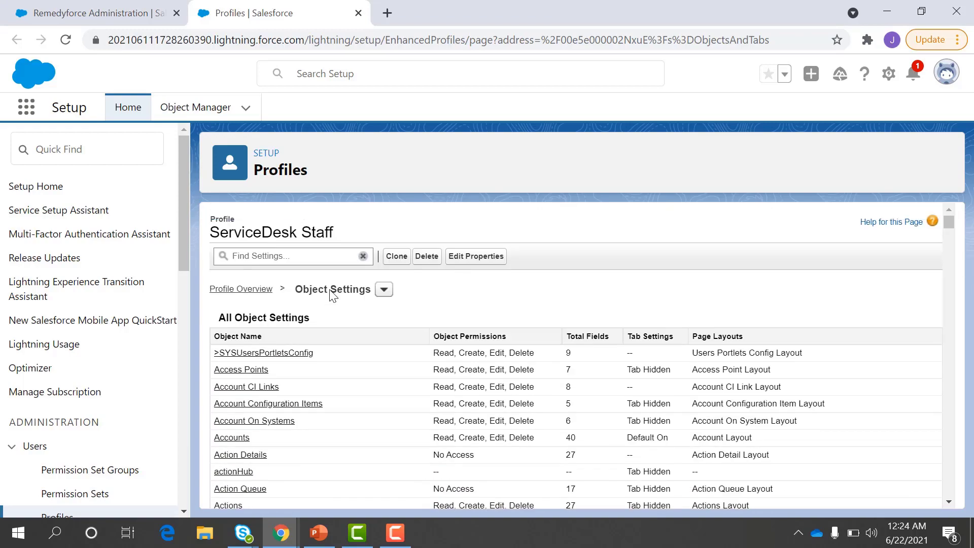
Step: Return to the ServiceDesk Staff profile overview and scroll through its Apps section
left_click(254, 290)
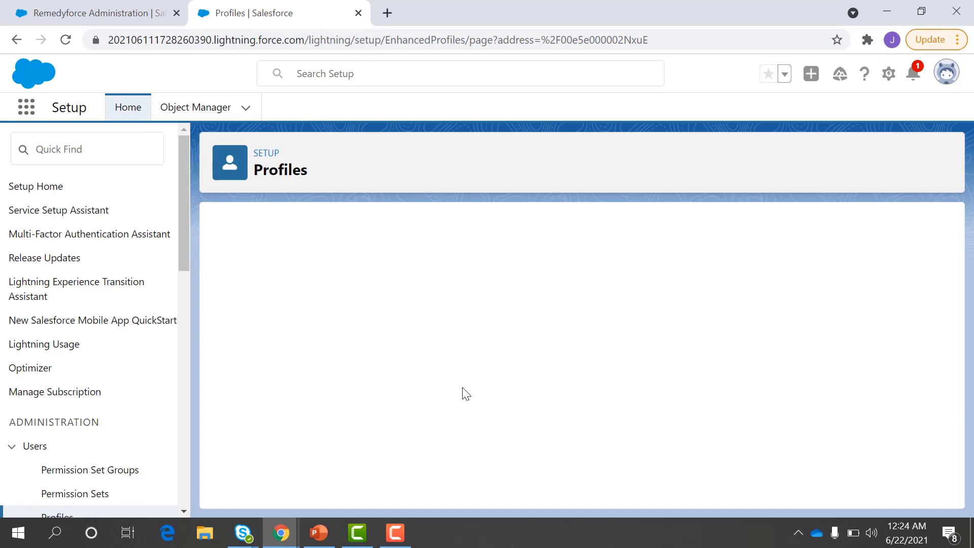
scroll(465, 394, "down", 5)
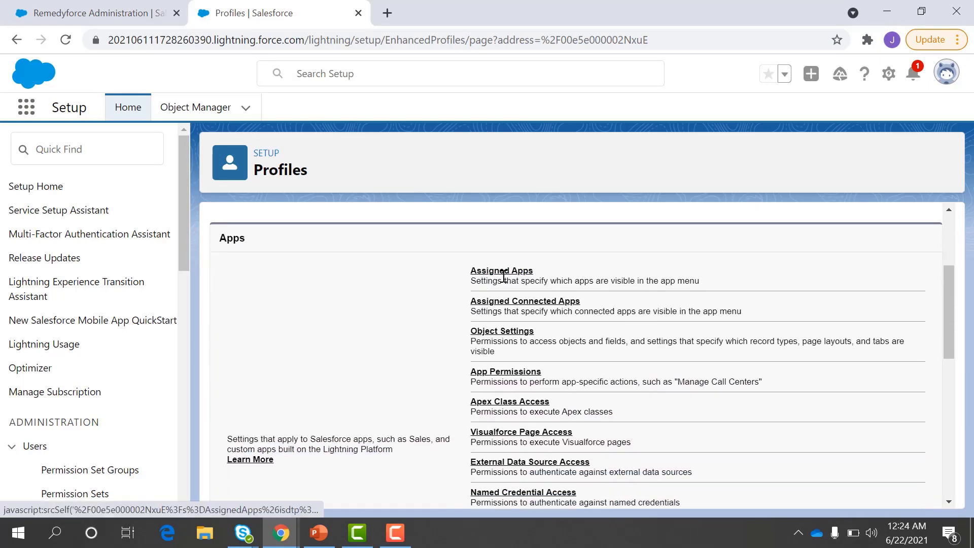
scroll(503, 276, "down", 1)
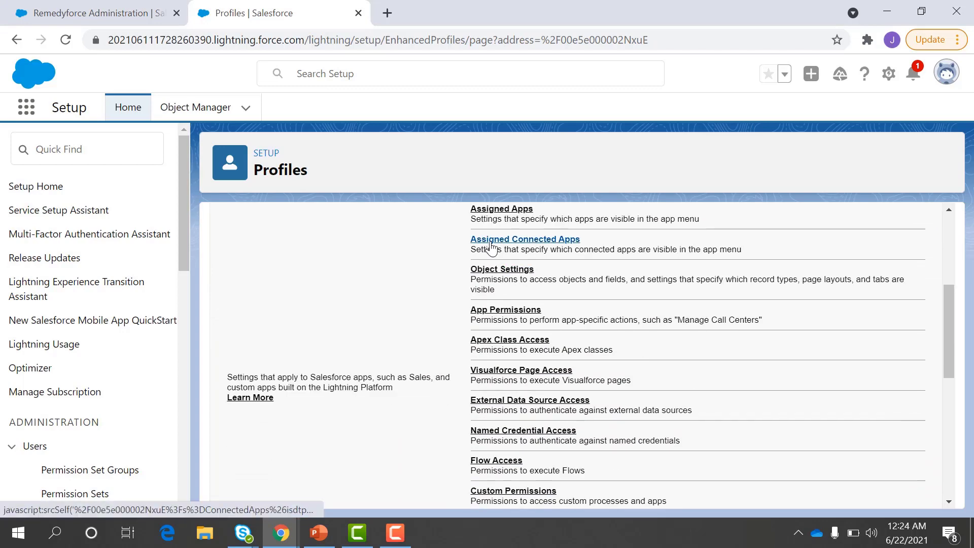
scroll(523, 259, "down", 2)
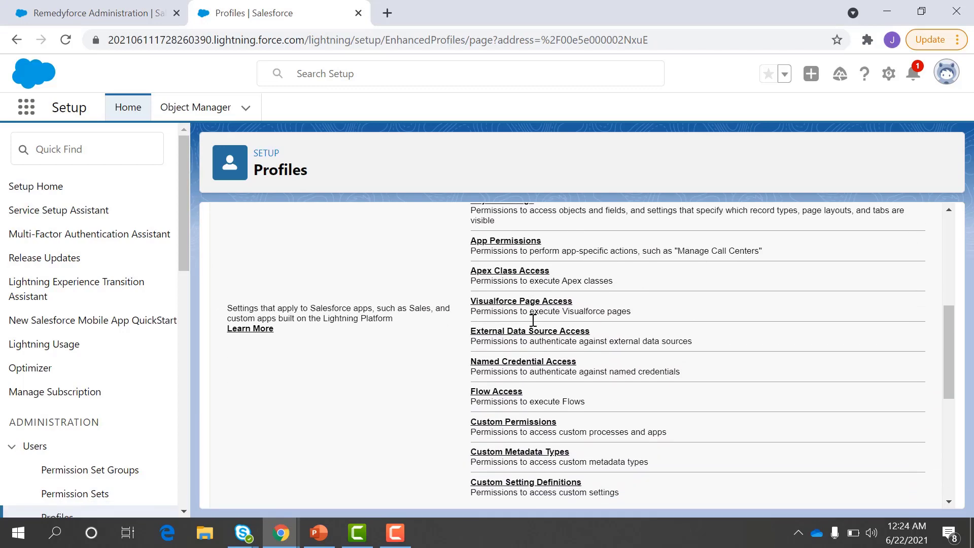
scroll(533, 321, "down", 3)
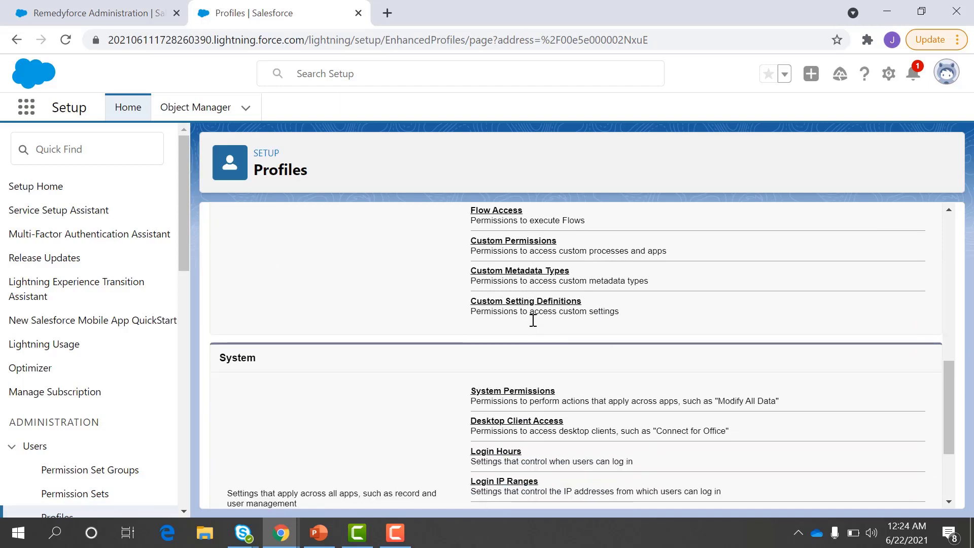
scroll(563, 415, "down", 2)
scroll(561, 409, "down", 1)
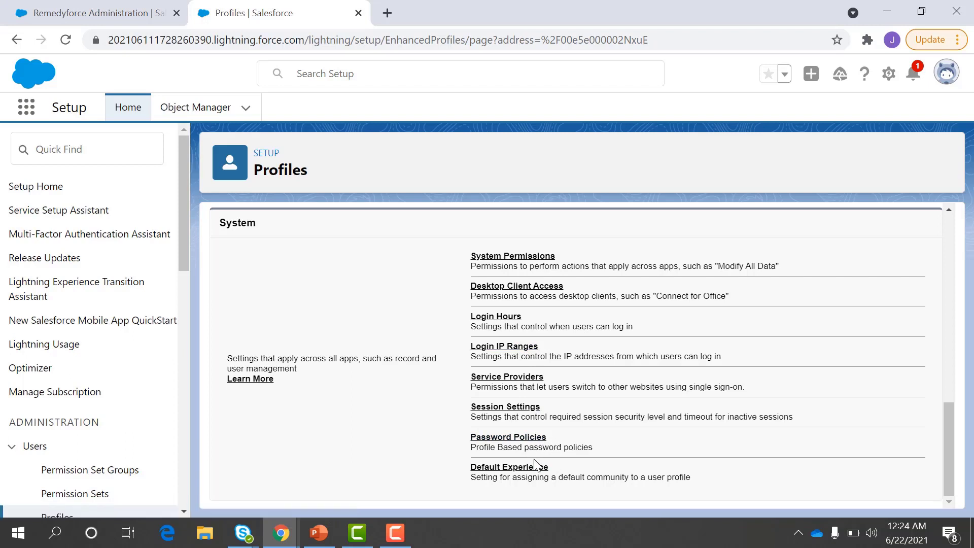
Step: Scroll through the System permissions, then expand the Users settings in Setup
scroll(595, 386, "up", 4)
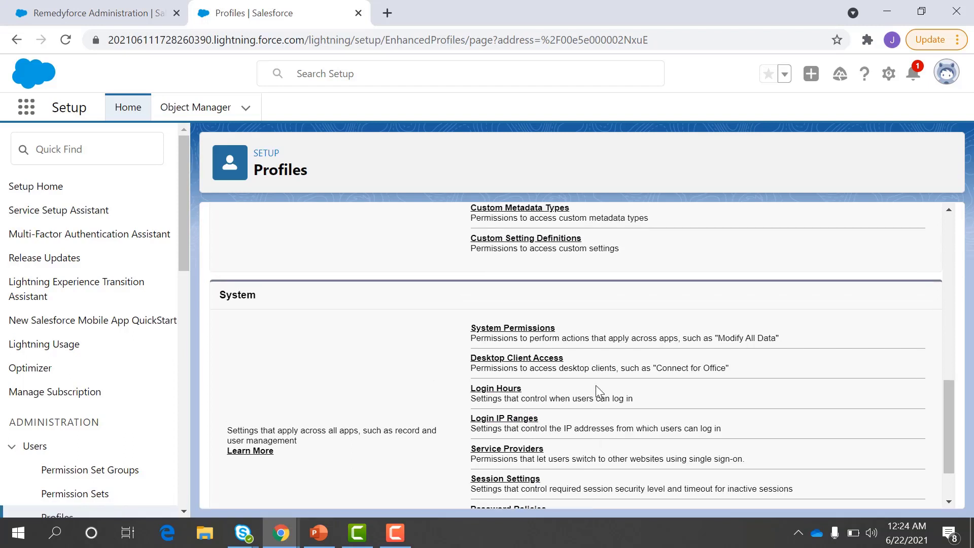
scroll(596, 390, "up", 2)
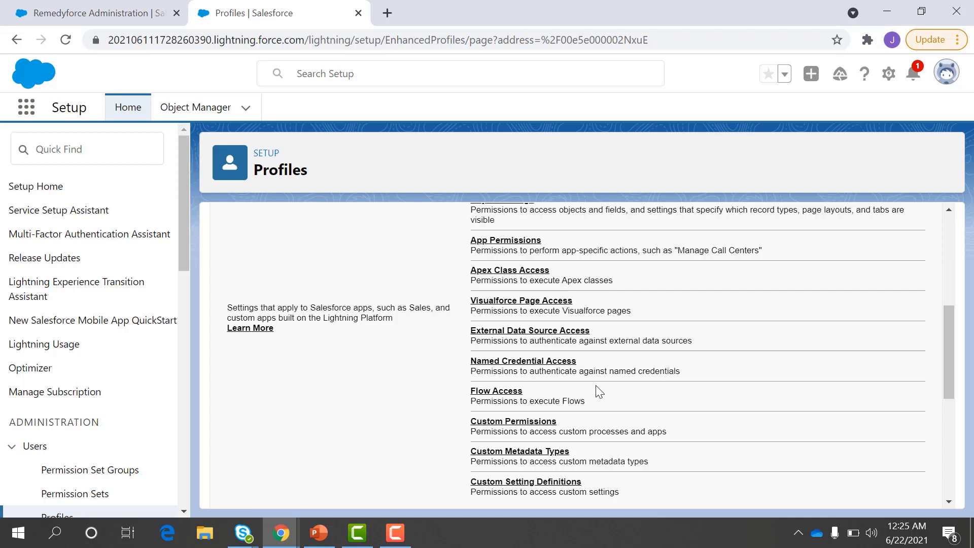
scroll(599, 391, "up", 1)
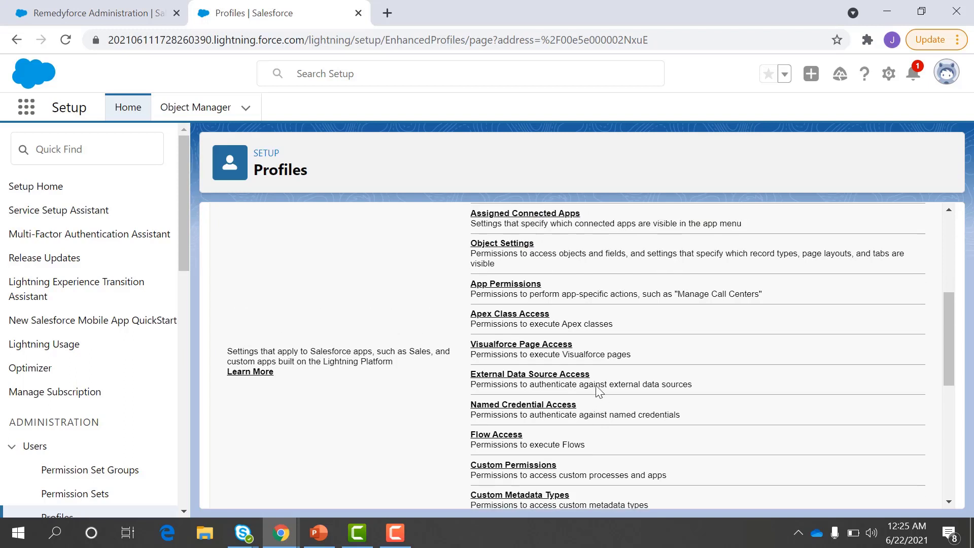
scroll(597, 391, "up", 2)
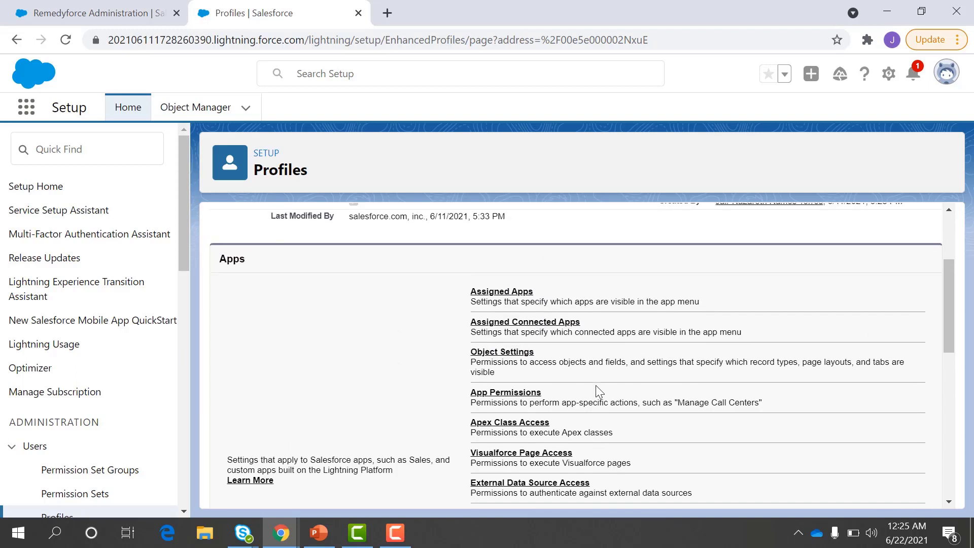
scroll(599, 391, "down", 5)
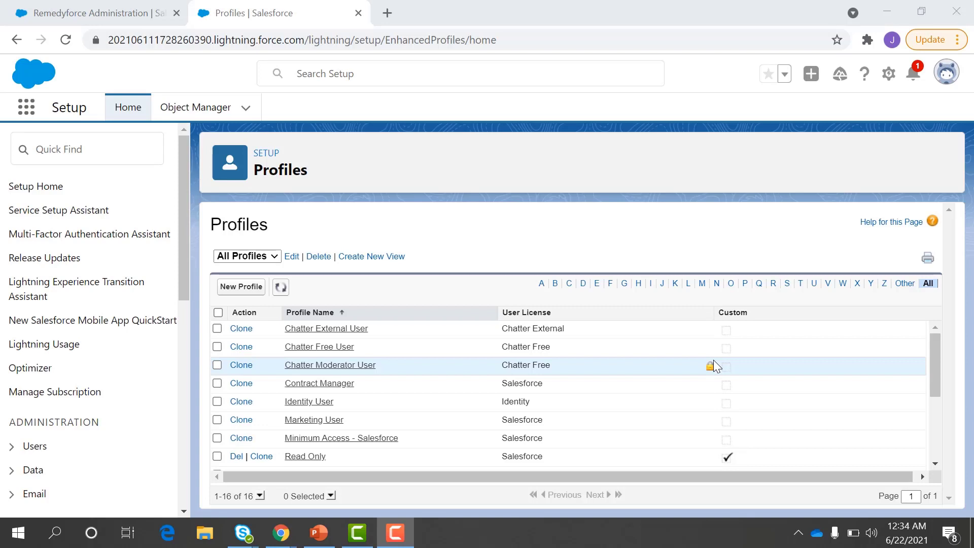
scroll(105, 424, "down", 1)
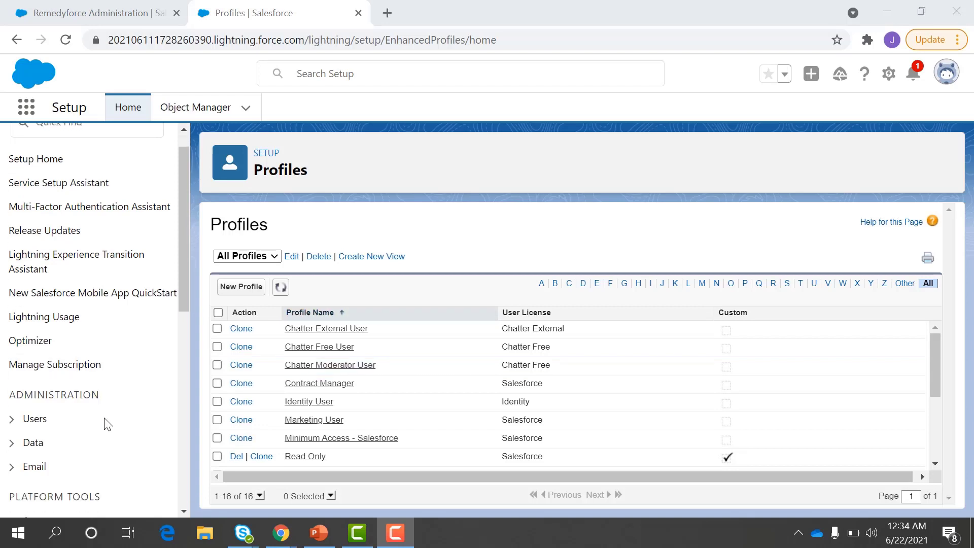
left_click(10, 405)
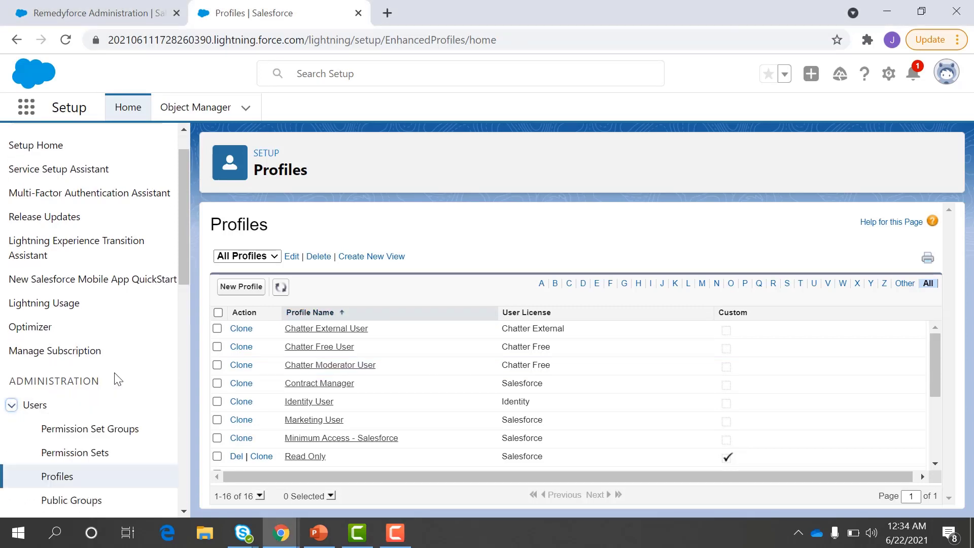
scroll(114, 378, "down", 3)
Step: Open Users > Roles and set up the role hierarchy with BMC above CEO
left_click(57, 408)
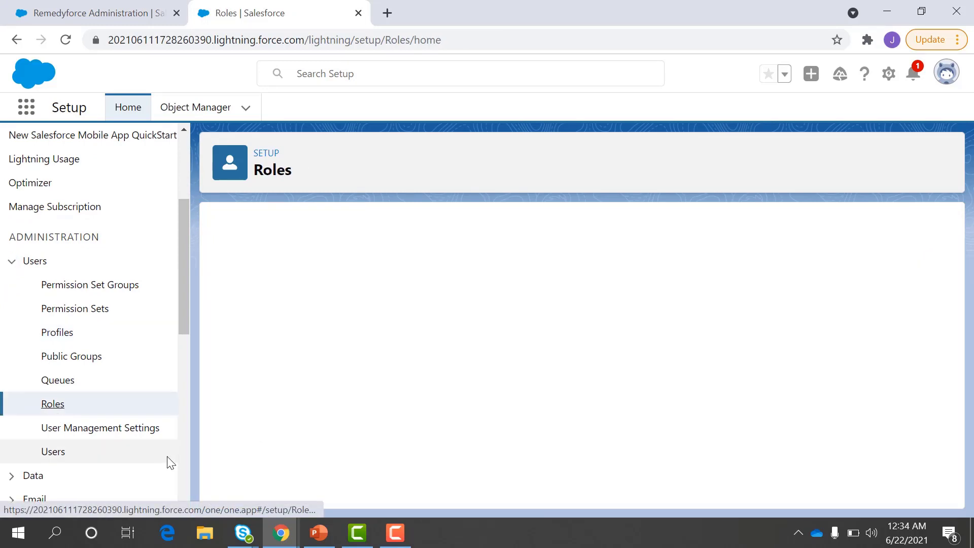
scroll(517, 401, "down", 1)
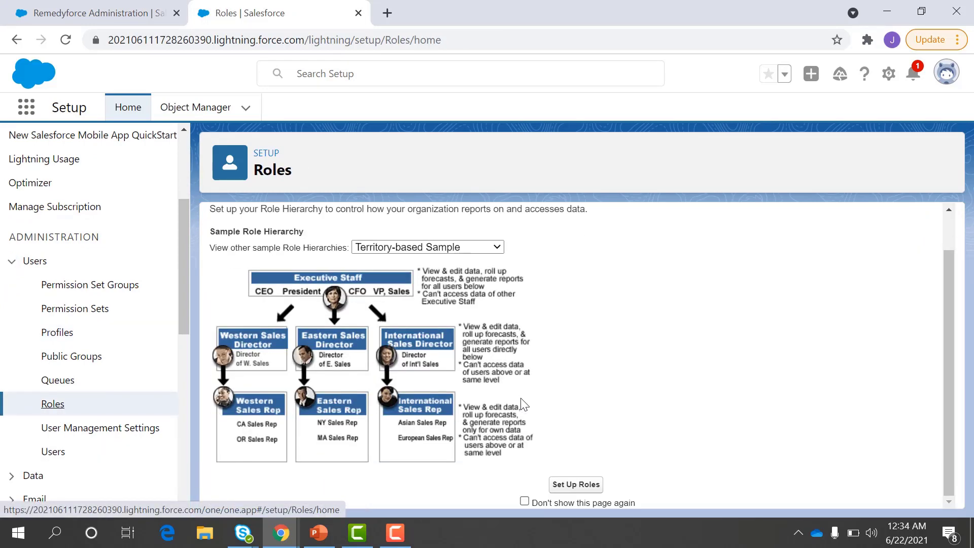
left_click(557, 486)
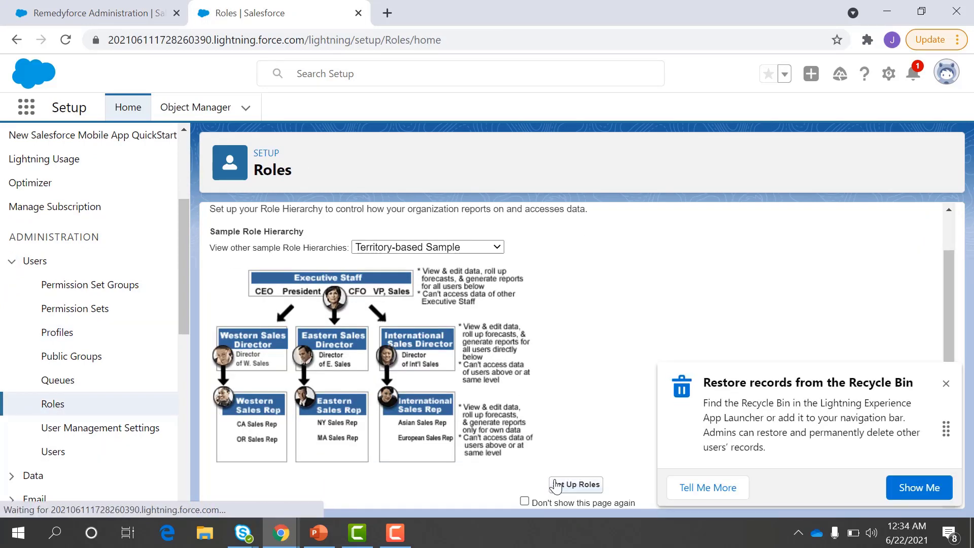
left_click(946, 384)
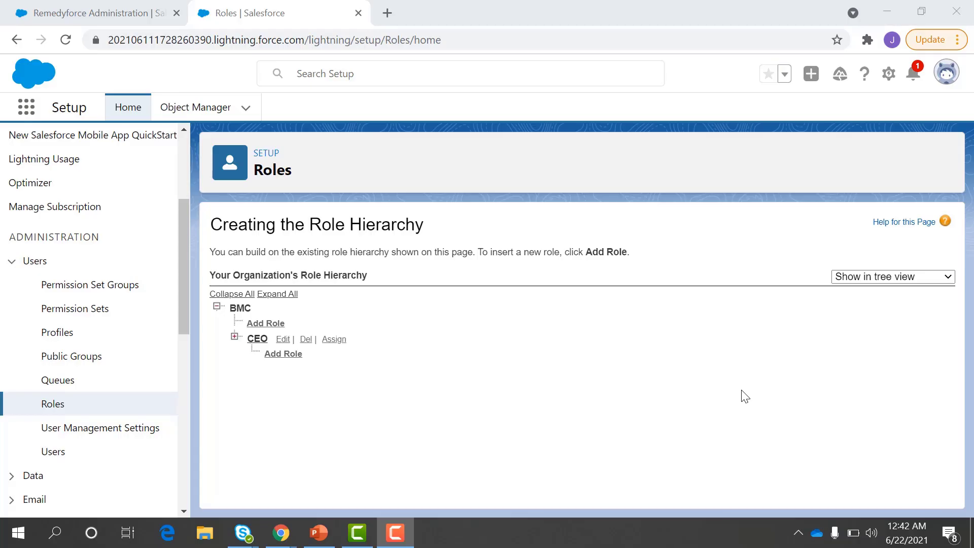
Step: Launch BMC Helix Remedyforce (Lightning) from View All to reach its SLA Dashboard
left_click(20, 116)
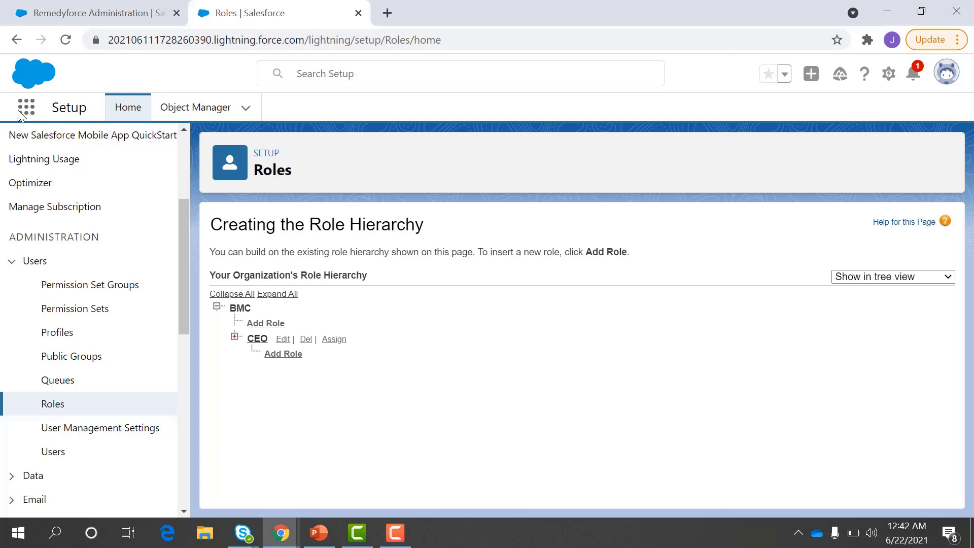
left_click(26, 108)
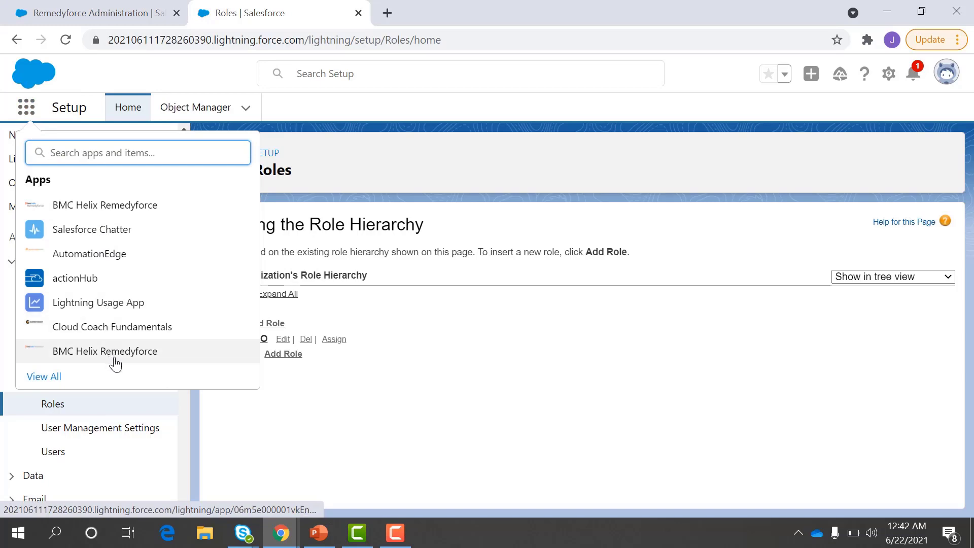
left_click(45, 382)
scroll(223, 374, "down", 1)
scroll(223, 374, "up", 1)
scroll(224, 373, "down", 1)
scroll(226, 373, "up", 1)
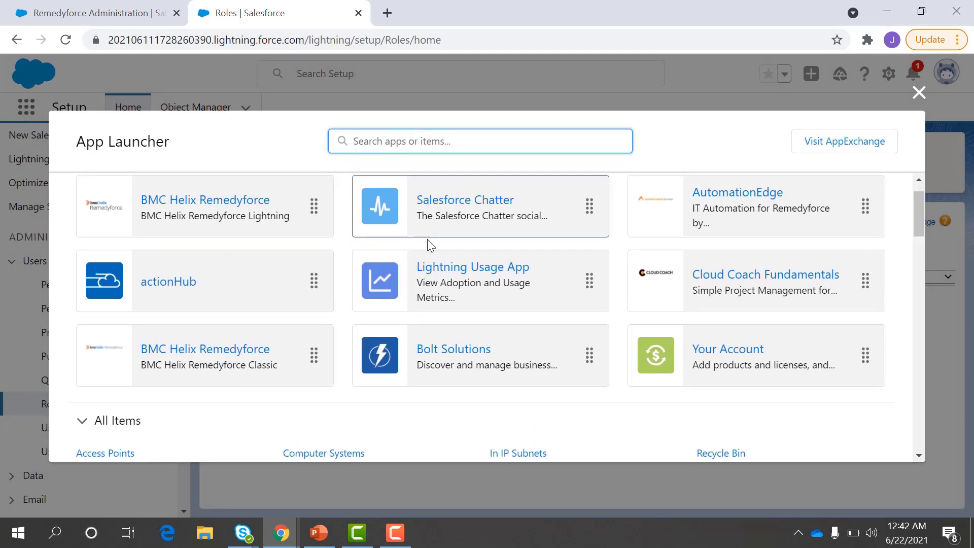
scroll(396, 334, "down", 7)
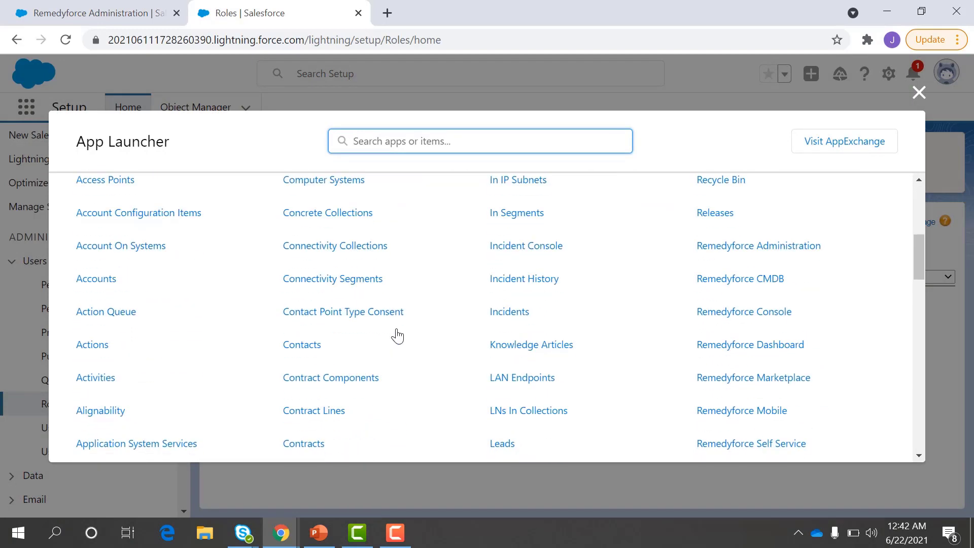
scroll(622, 391, "down", 8)
scroll(622, 391, "up", 14)
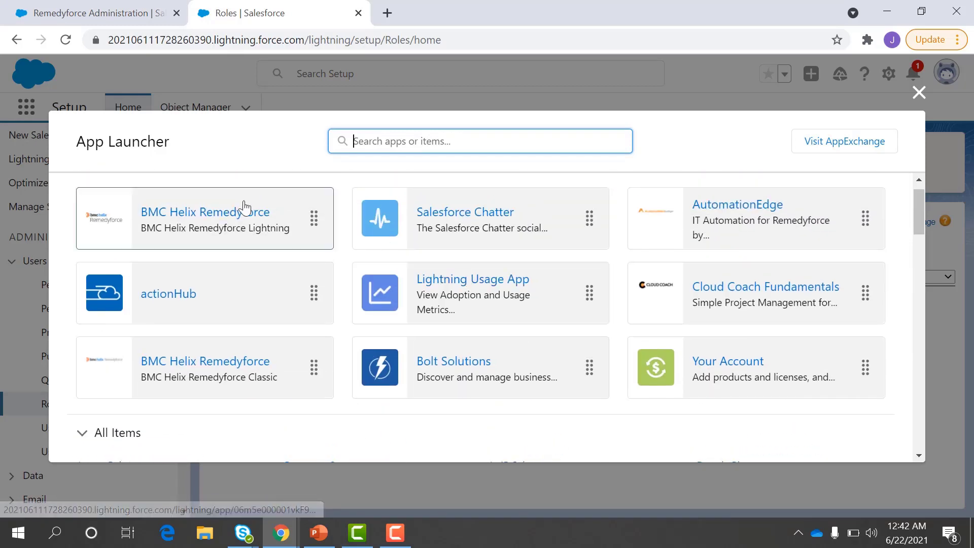
left_click(300, 281)
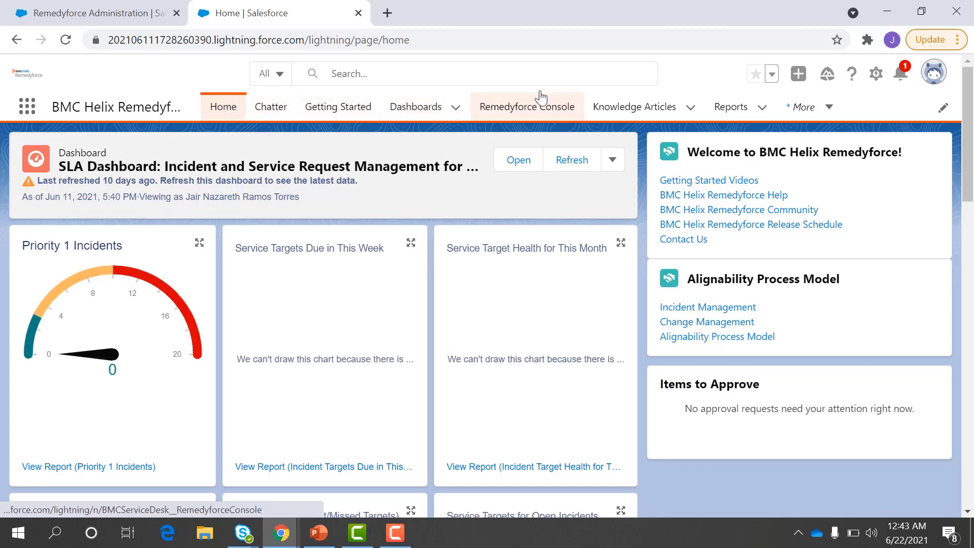
Step: Check the More navigation items, then launch Salesforce Chatter from the full App Launcher
left_click(805, 108)
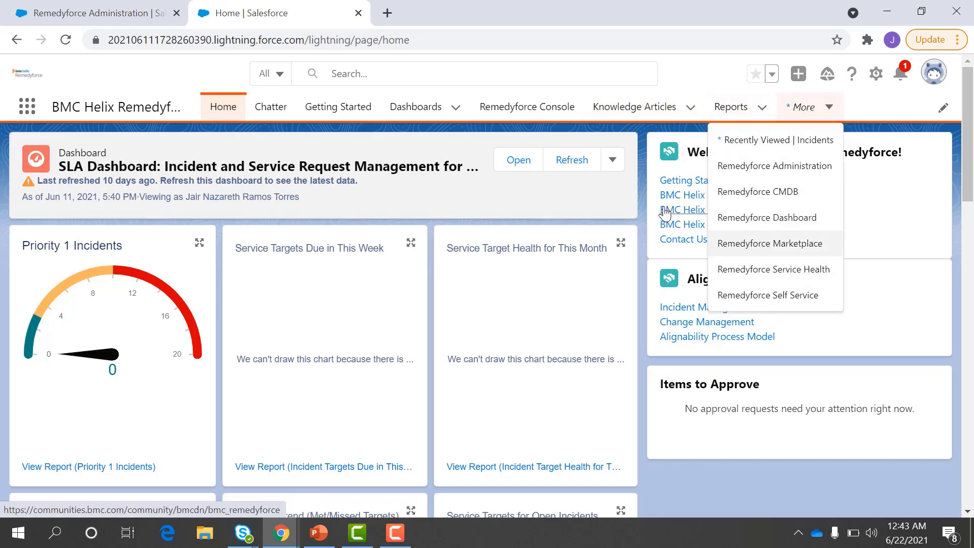
left_click(38, 103)
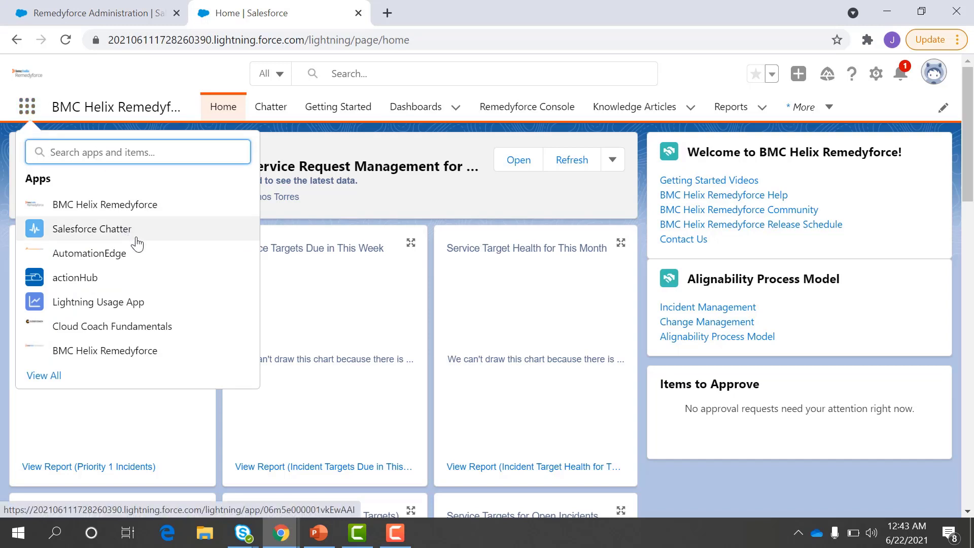
left_click(35, 378)
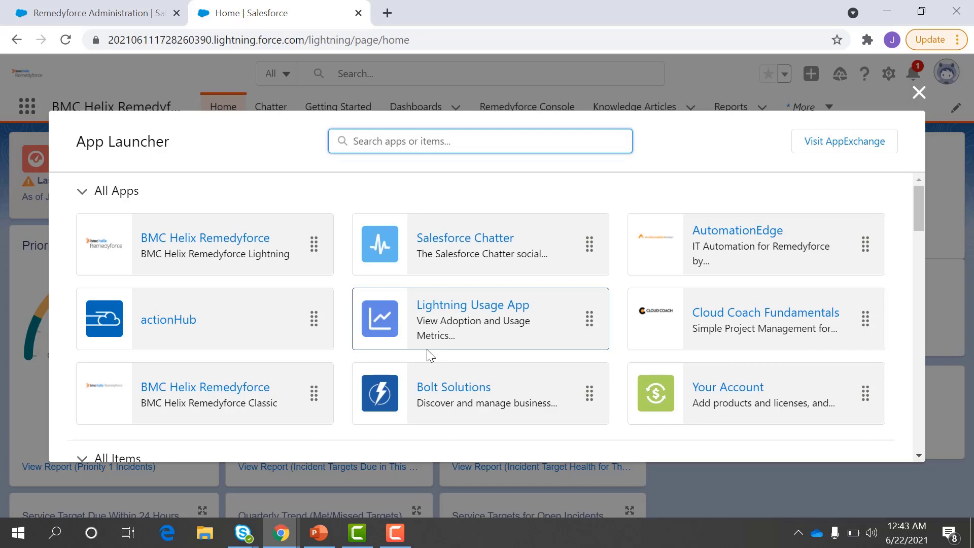
left_click(476, 261)
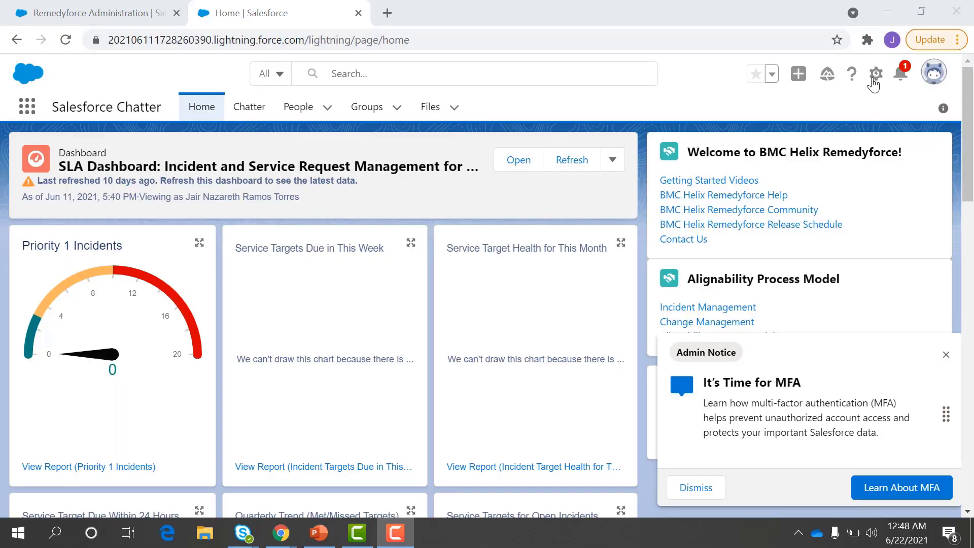
Step: Open Setup in a new tab and go to the Lightning Experience App Manager
left_click(874, 76)
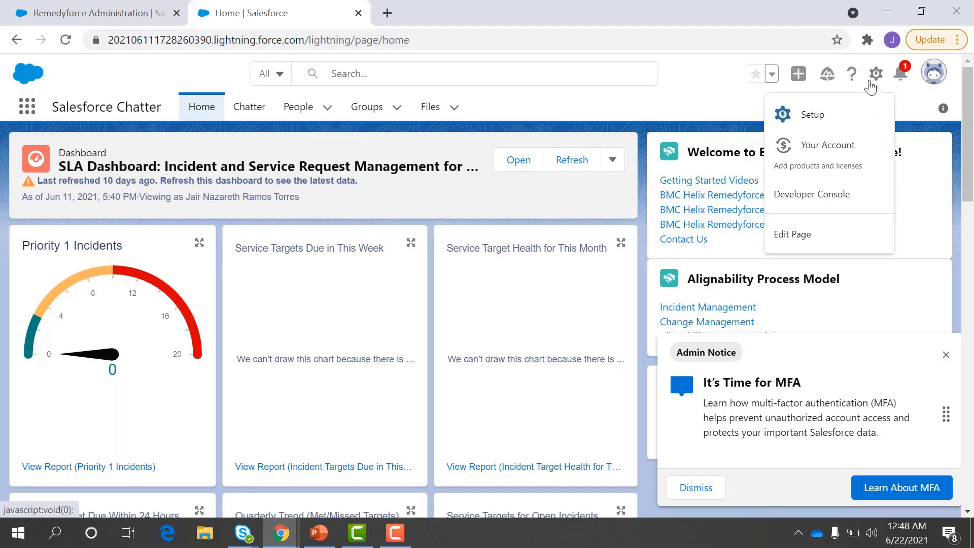
left_click(832, 114)
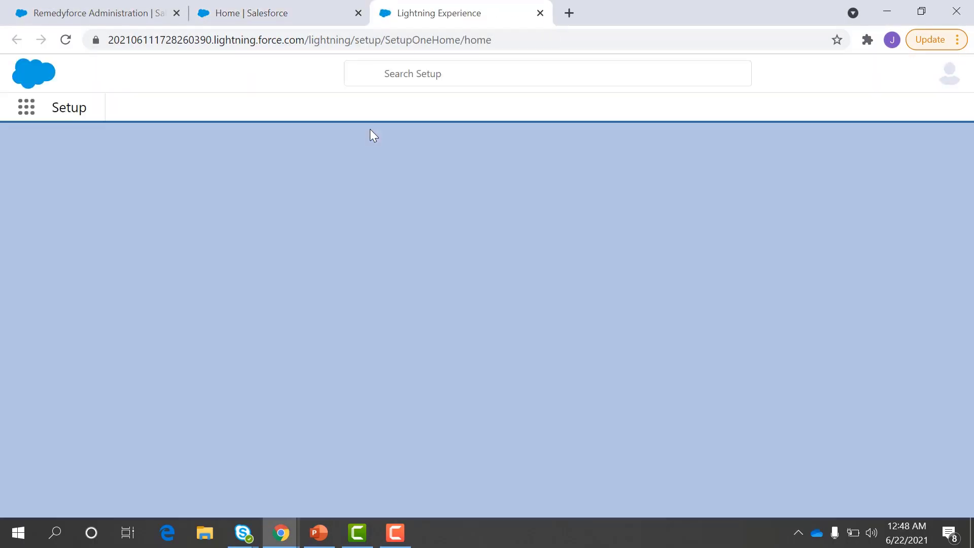
left_click(80, 150)
type("app")
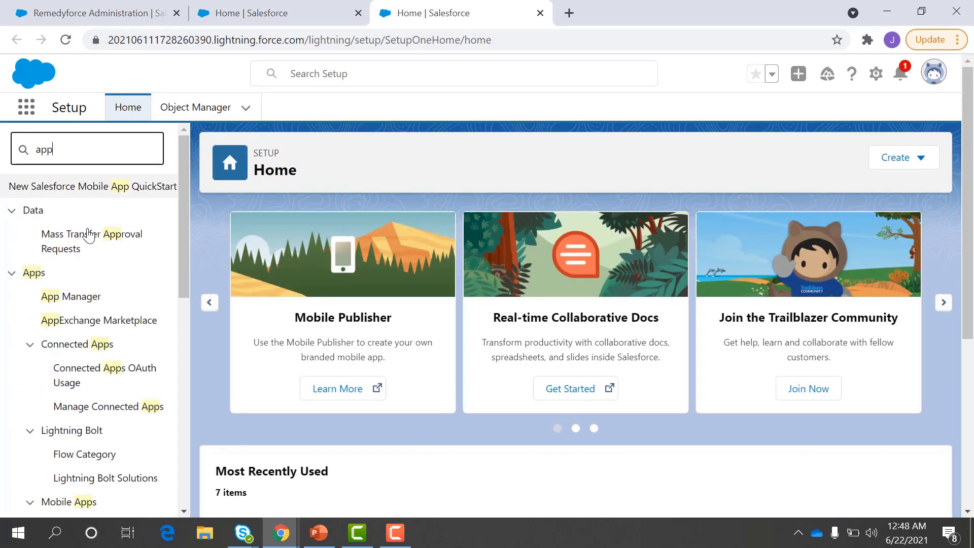
left_click(77, 300)
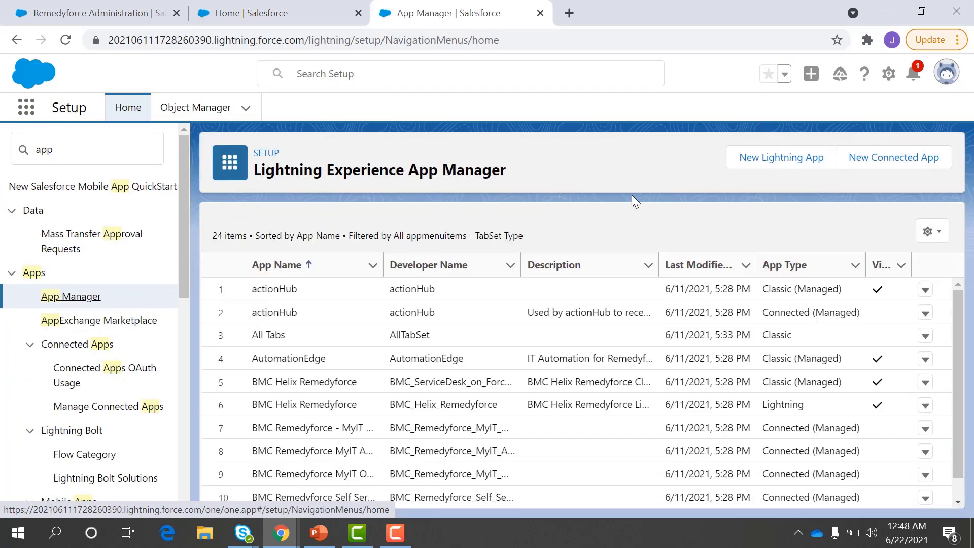
Step: Start a new Lightning app named 'test BMC' with Developer Name test_BMC
left_click(759, 173)
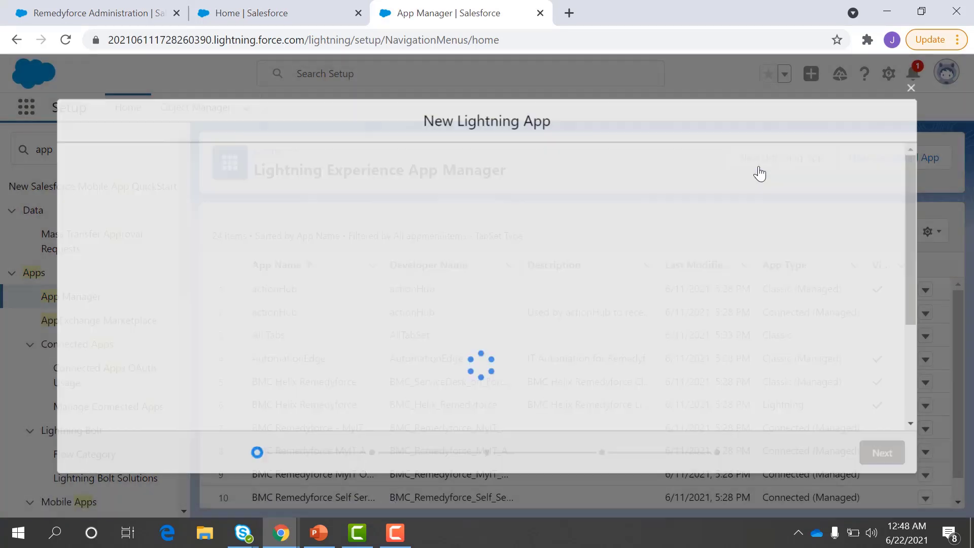
left_click(344, 302)
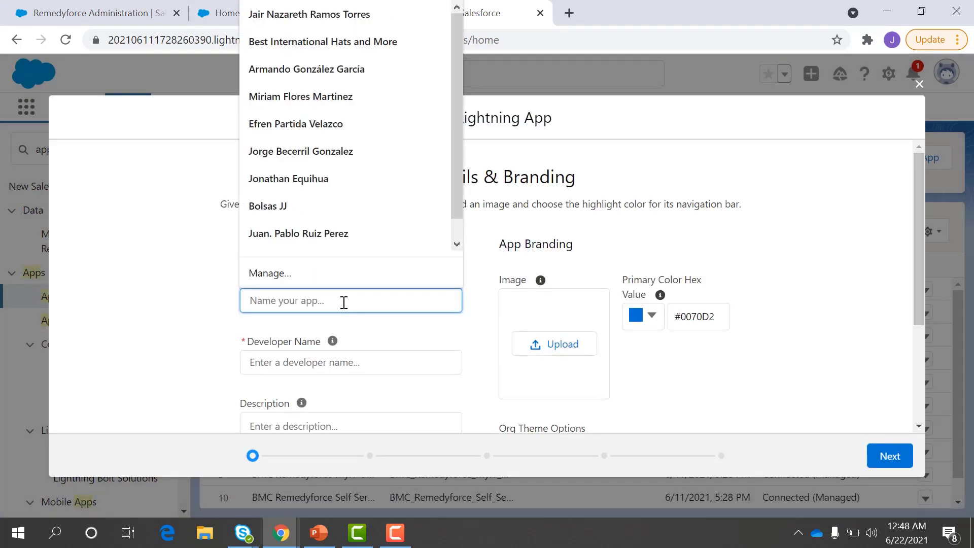
type("test BMC")
left_click(323, 358)
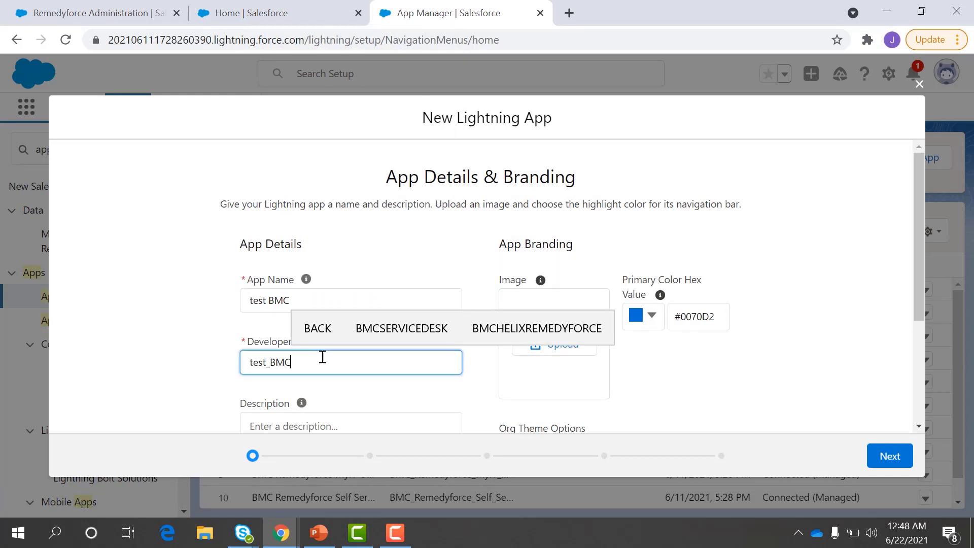
left_click(488, 245)
scroll(556, 284, "down", 3)
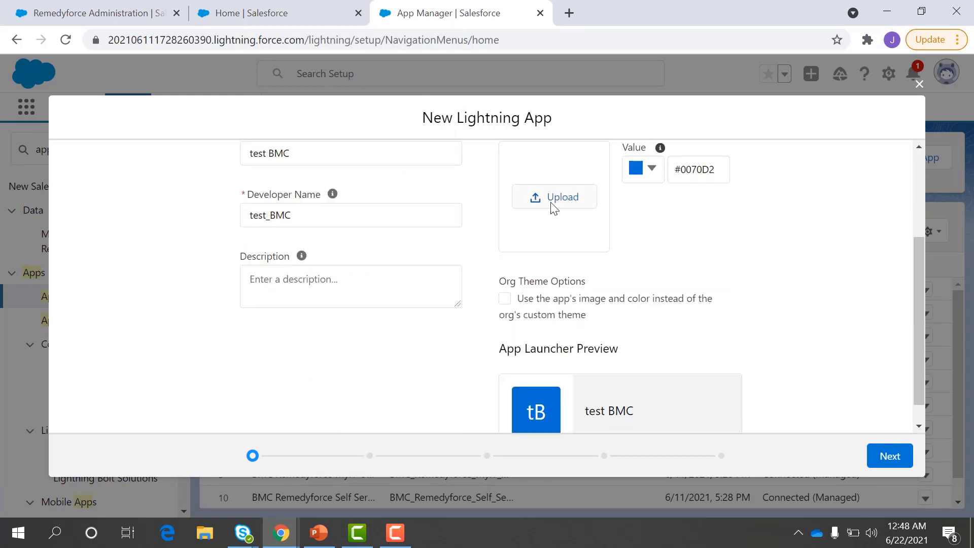
left_click_drag(315, 115, 465, 269)
left_click(470, 285)
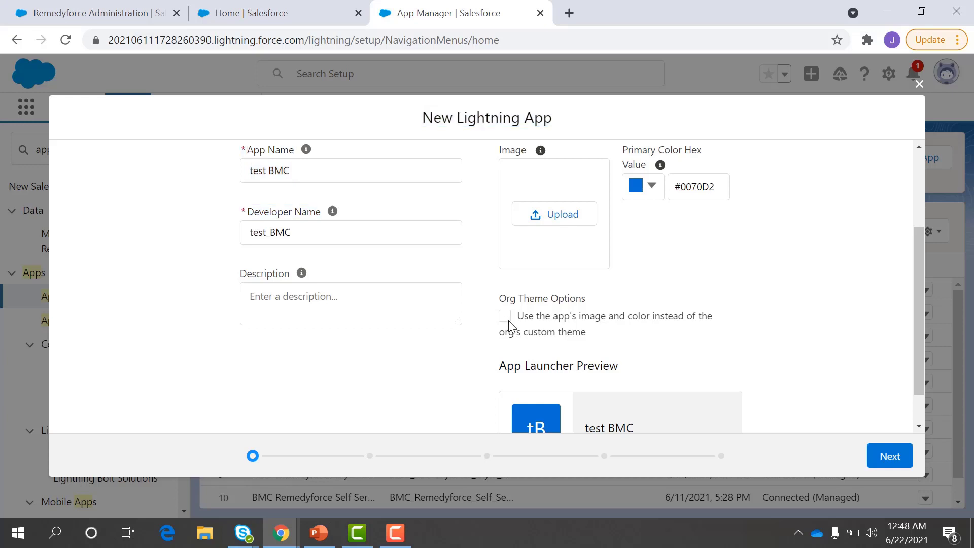
scroll(504, 351, "down", 1)
scroll(505, 353, "up", 2)
scroll(504, 353, "down", 1)
scroll(503, 353, "up", 2)
Step: Try a green brand colour, then cancel to keep primary colour #0070D2
left_click(645, 219)
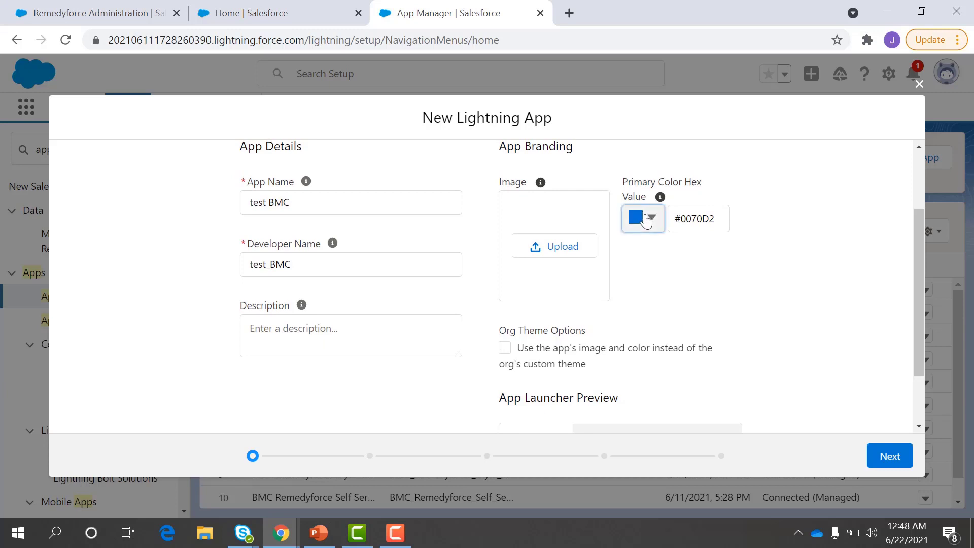
left_click(665, 318)
left_click_drag(670, 287, 711, 254)
key("Escape")
scroll(813, 254, "down", 3)
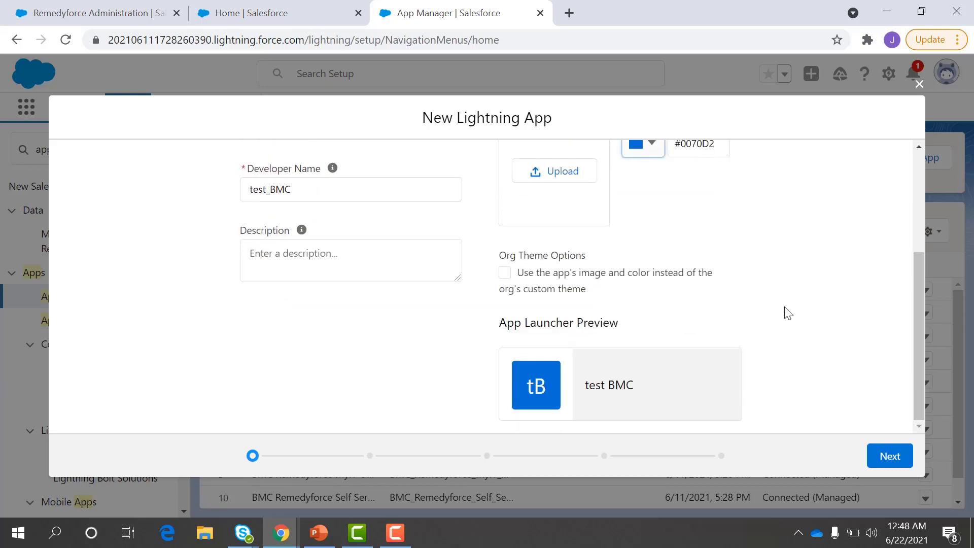
scroll(786, 311, "up", 1)
scroll(786, 312, "up", 1)
scroll(730, 274, "down", 2)
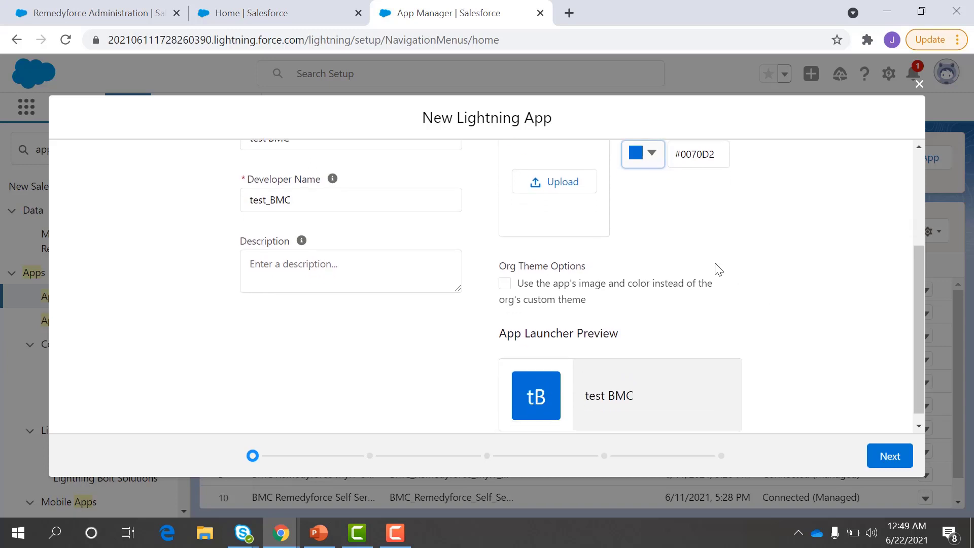
scroll(661, 287, "down", 1)
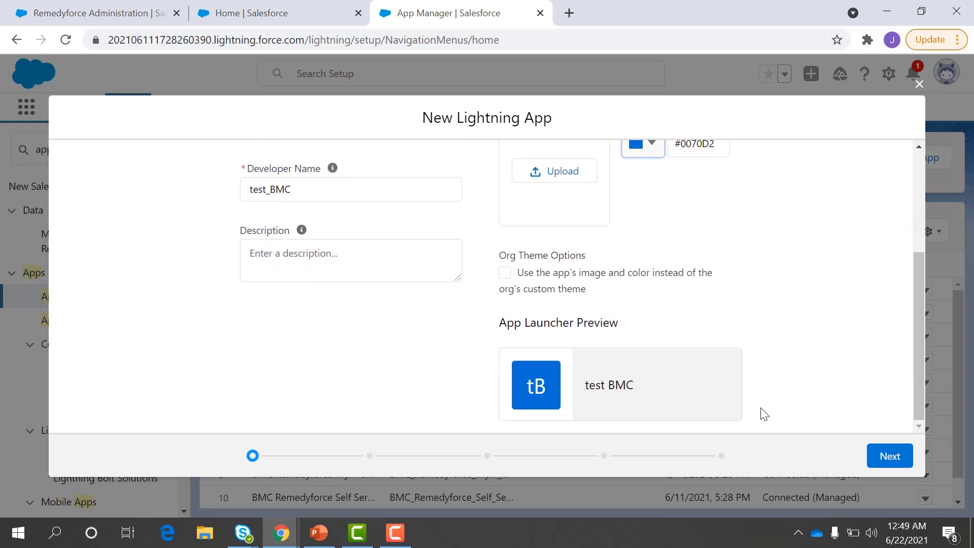
Step: Keep Standard navigation on the App Options step
left_click(873, 459)
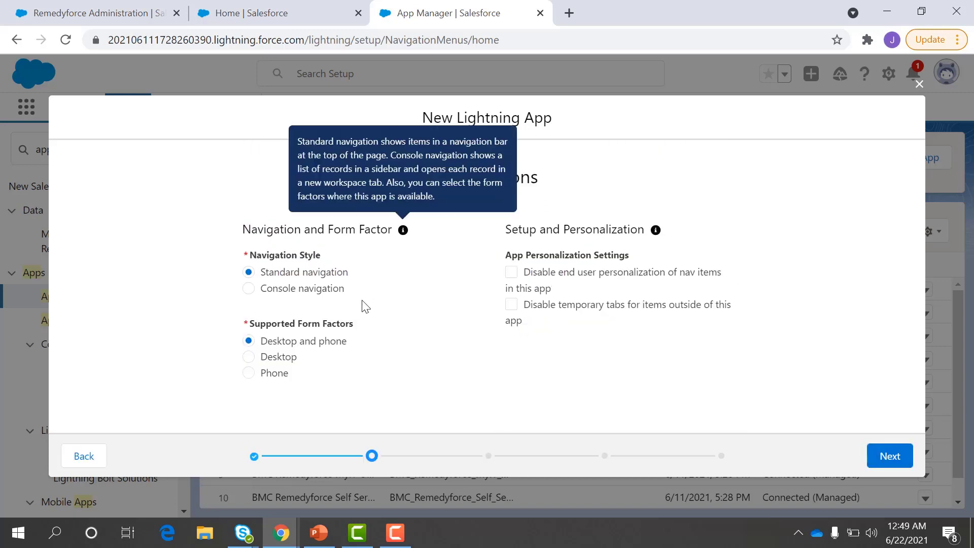
left_click(310, 273)
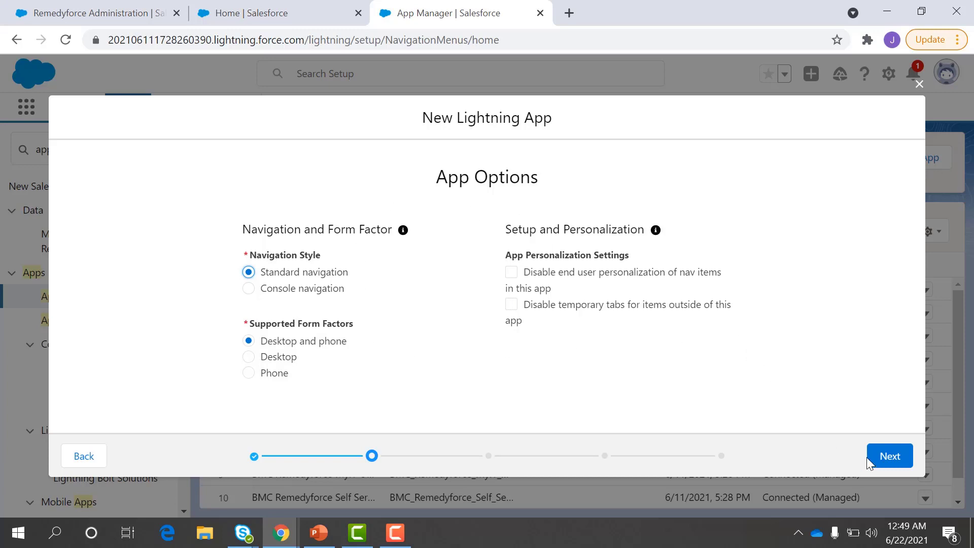
left_click(889, 457)
scroll(580, 348, "down", 4)
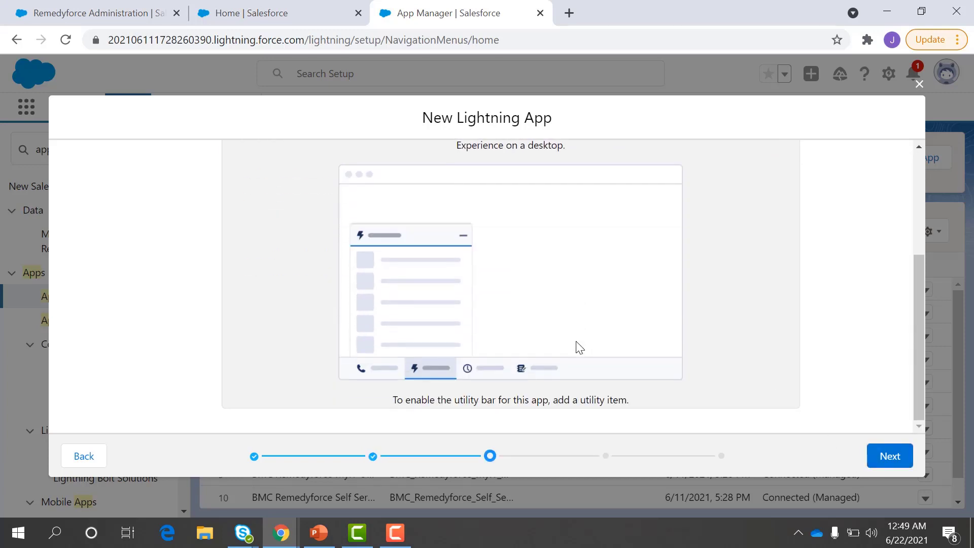
scroll(587, 363, "up", 2)
scroll(593, 372, "up", 1)
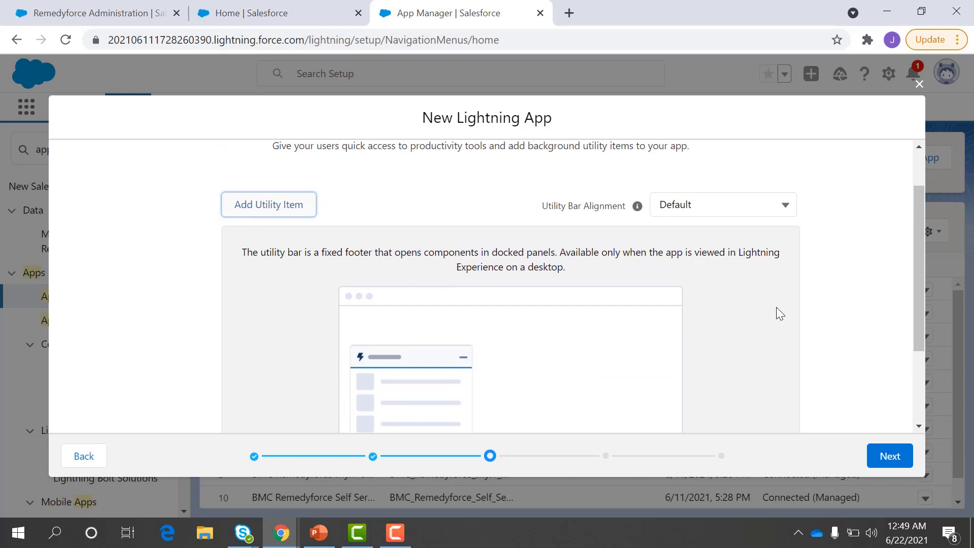
Step: Leave Utility Bar Alignment on Default after trying Mirrored
left_click(715, 205)
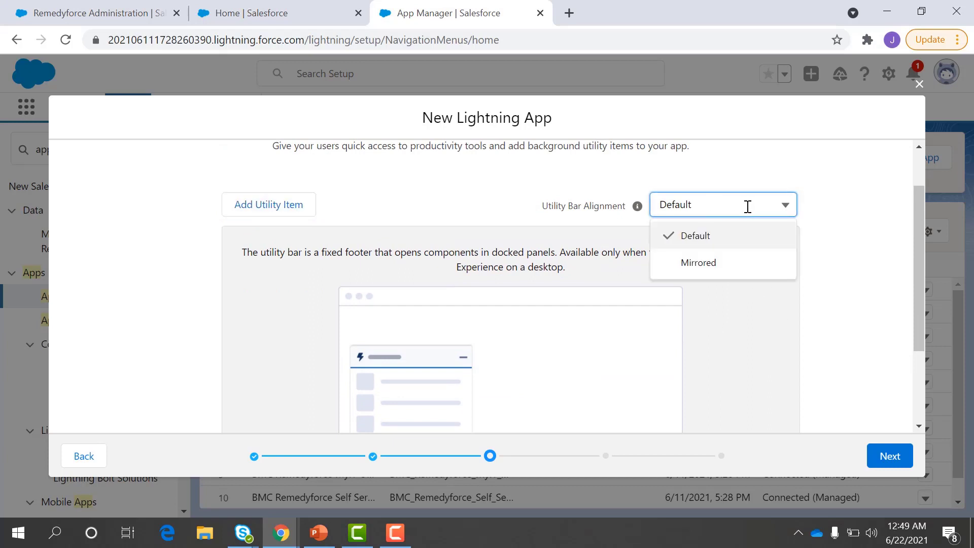
left_click(714, 263)
left_click(692, 204)
left_click(693, 236)
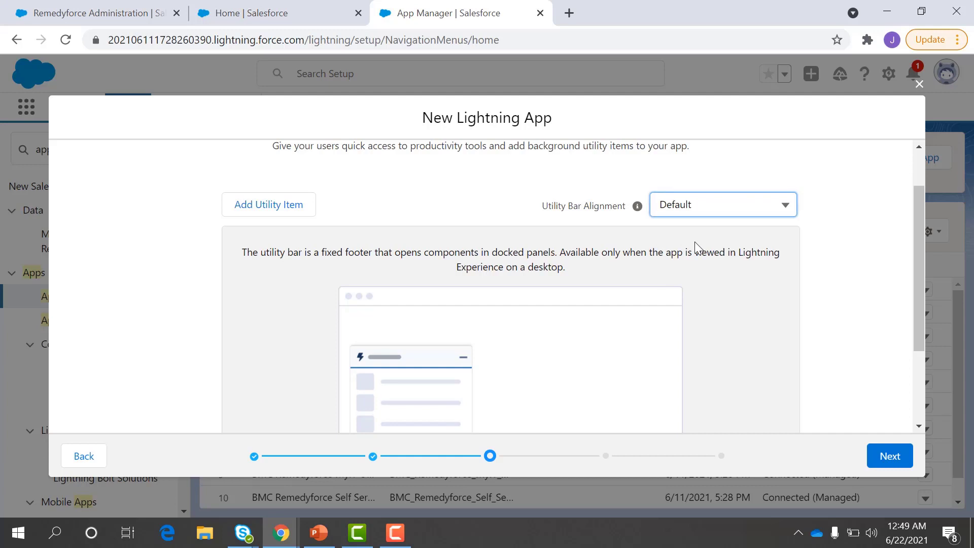
left_click(876, 456)
scroll(596, 277, "down", 2)
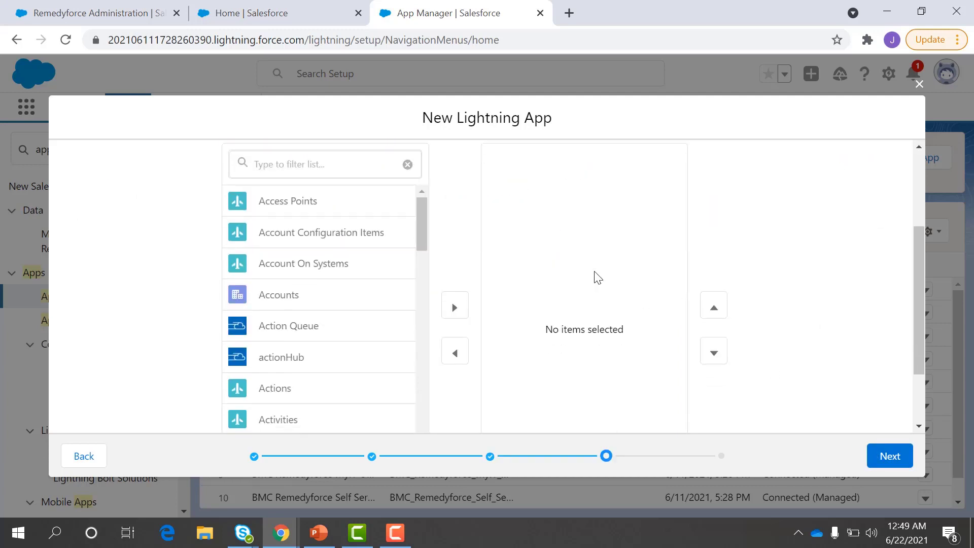
Step: Filter by 'self' and add Remedyforce Self Service and Self Service Mobile: Preview
left_click(330, 194)
type("self")
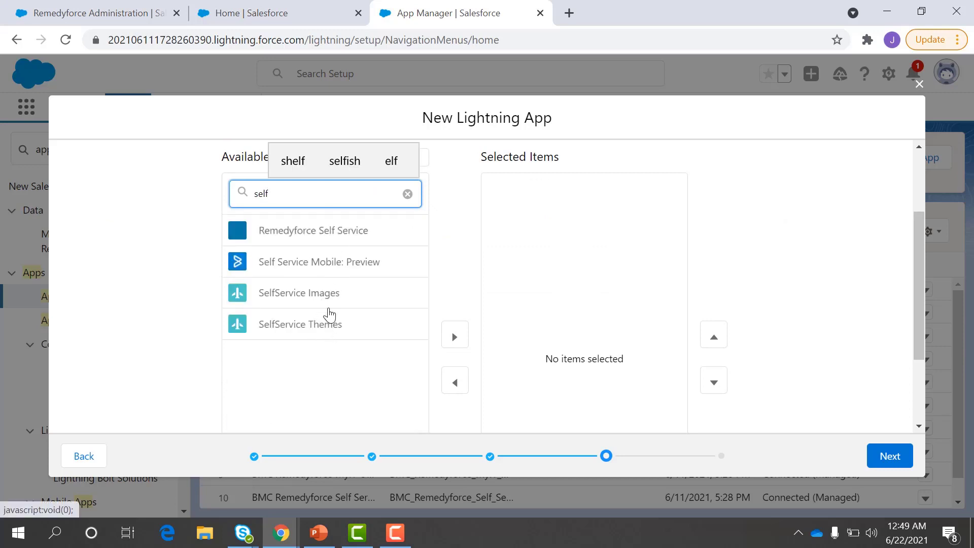
scroll(350, 254, "down", 1)
left_click(446, 264)
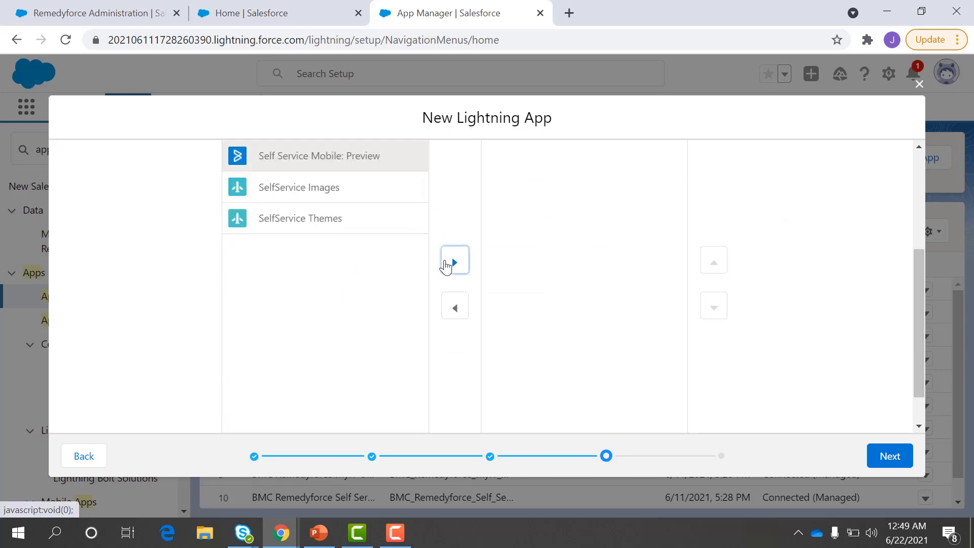
left_click(447, 265)
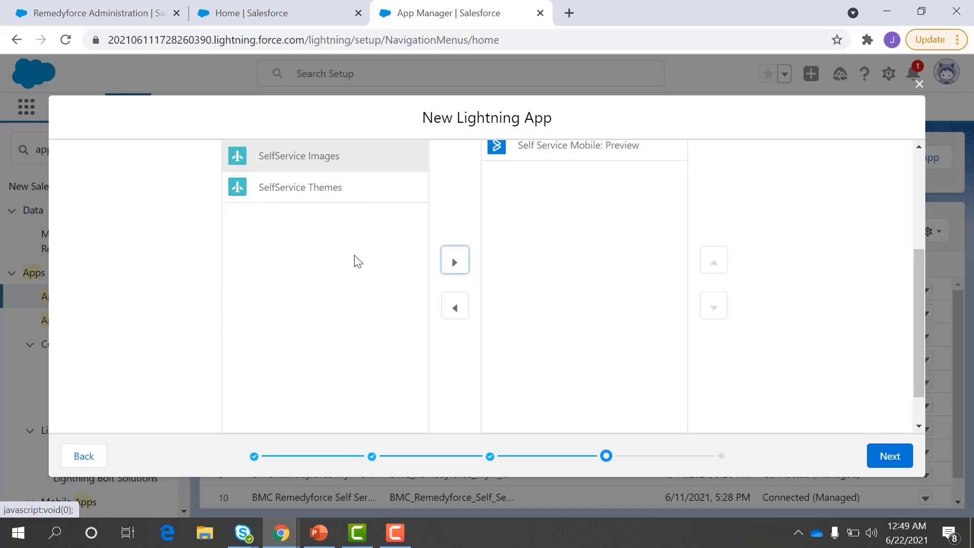
left_click_drag(913, 302, 909, 191)
Step: Filter by 'console' and add Remedyforce Console to the selected navigation items
left_click(301, 311)
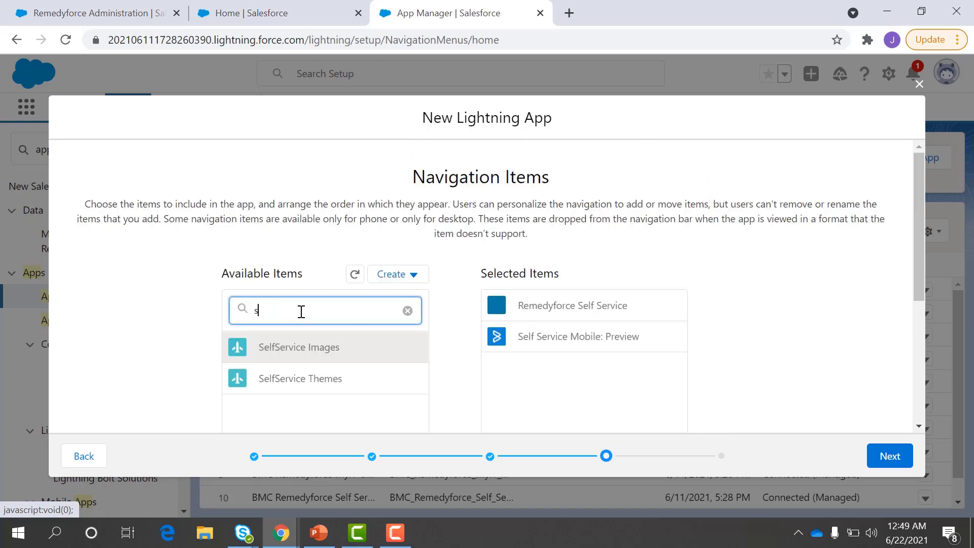
key("BackSpace")
type("consoe")
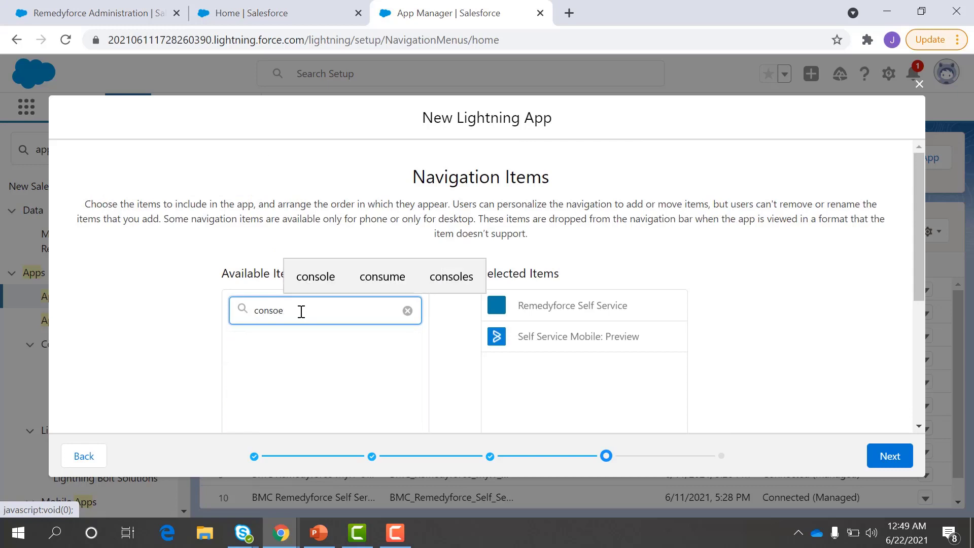
key("BackSpace")
key("BackSpace")
type("ole")
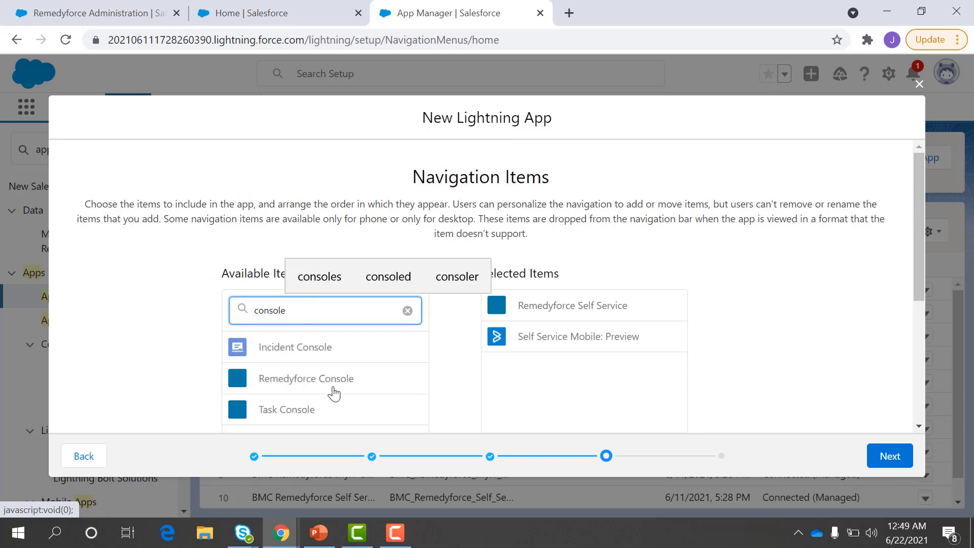
left_click(330, 387)
scroll(336, 387, "down", 4)
left_click(456, 265)
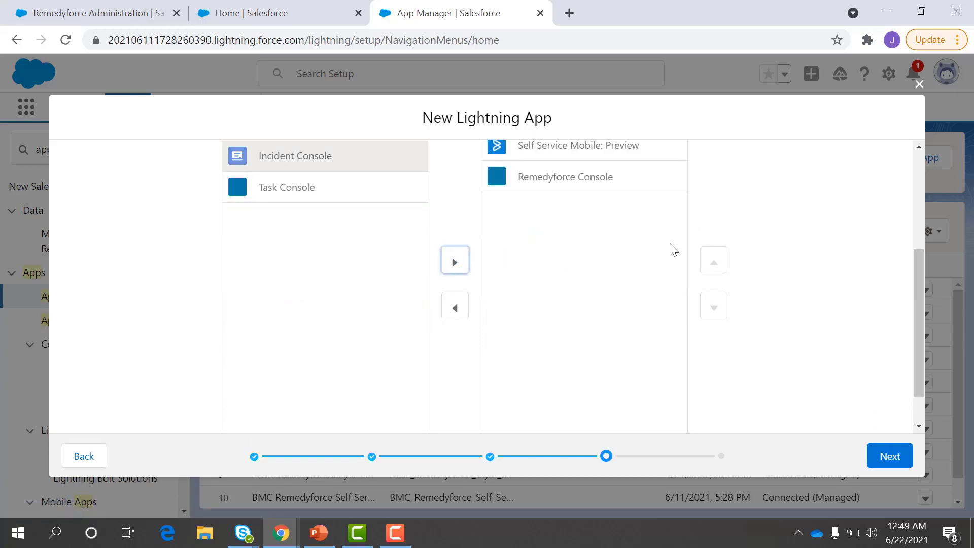
left_click(887, 455)
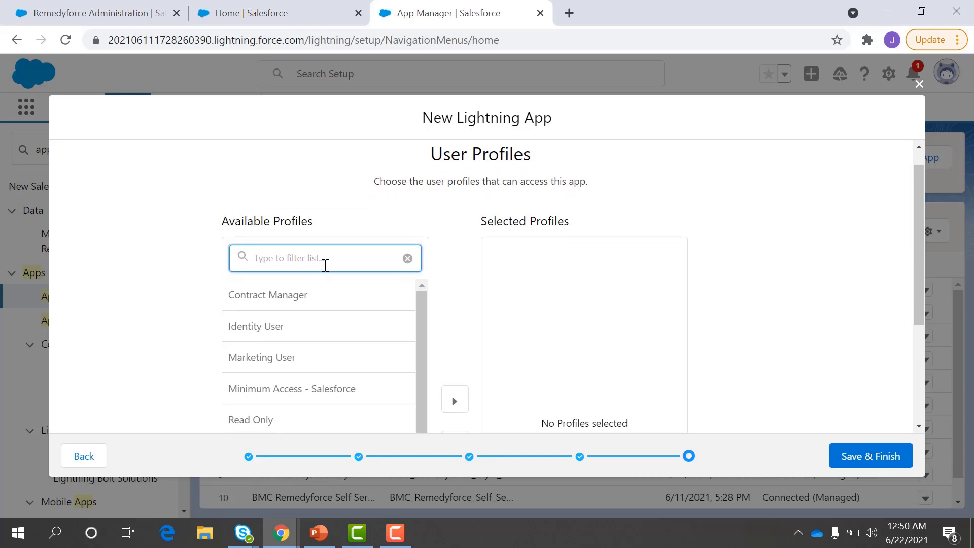
Step: Grant the ServiceDesk System Administrator and System Administrator profiles access, then save the test BMC app
type("admi")
left_click(340, 304)
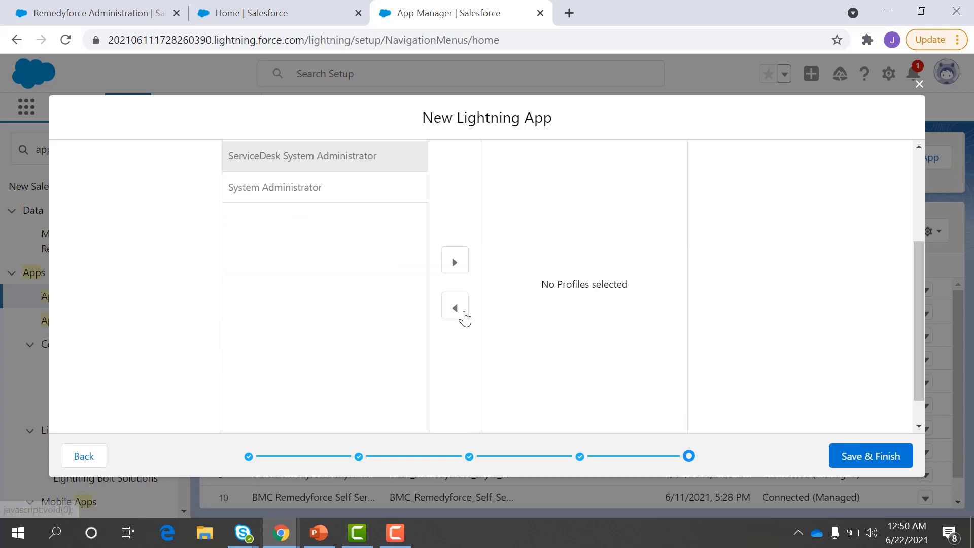
left_click(457, 264)
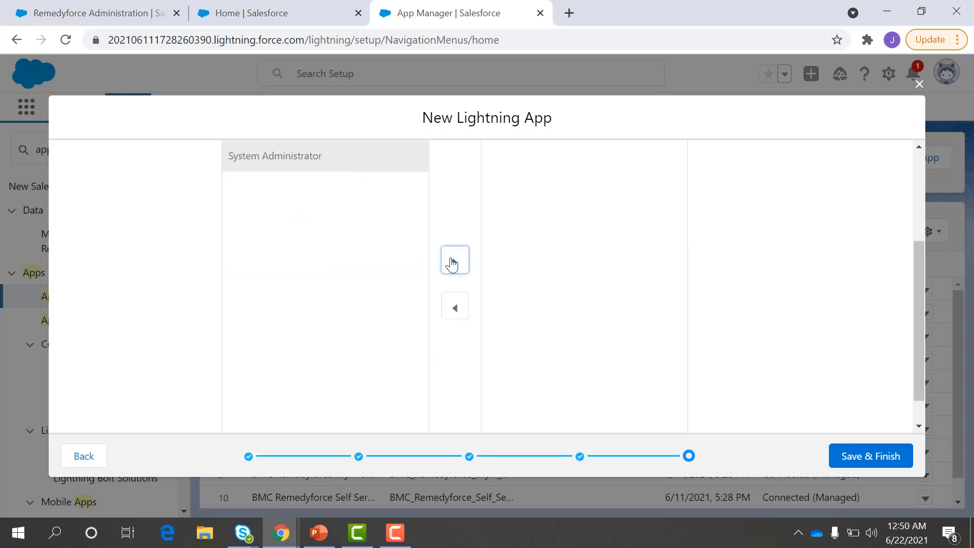
left_click(453, 260)
left_click(876, 463)
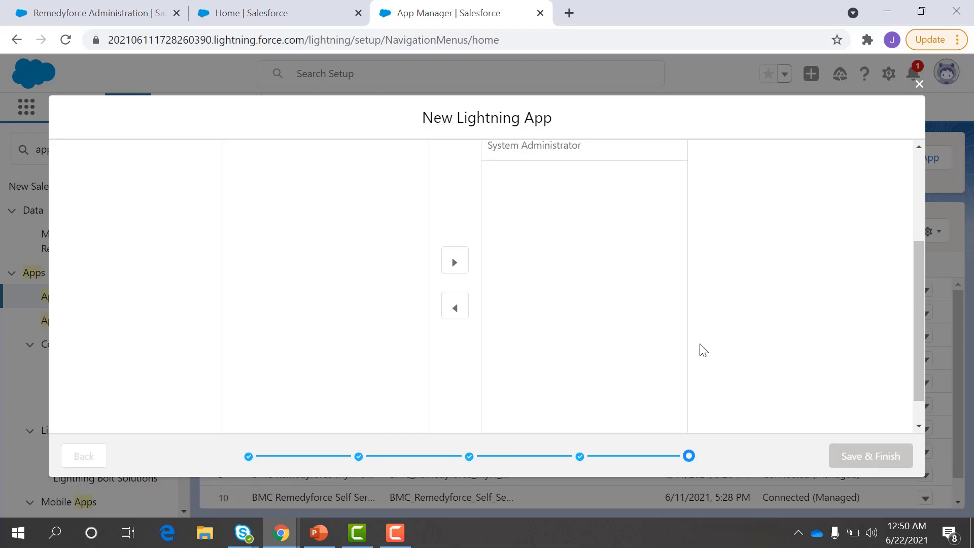
scroll(542, 339, "down", 7)
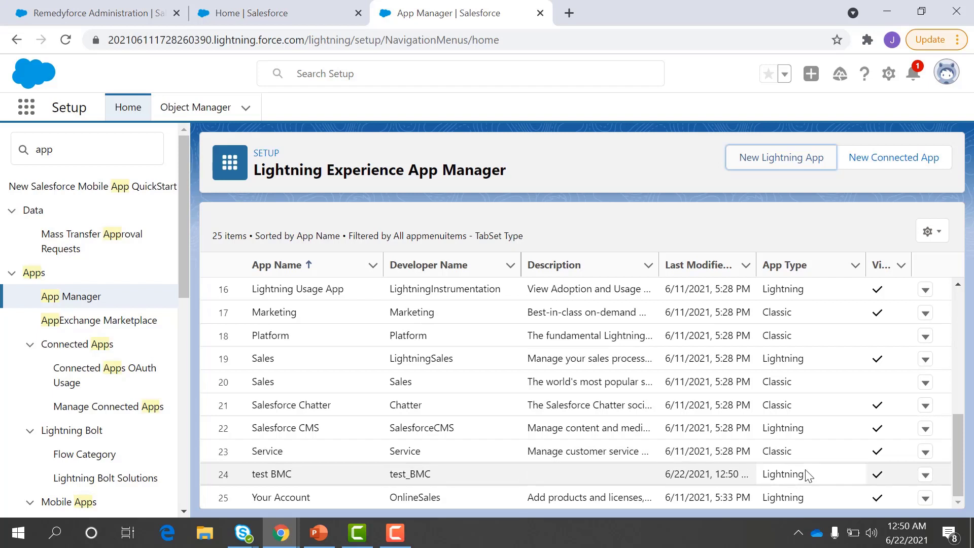
left_click(925, 475)
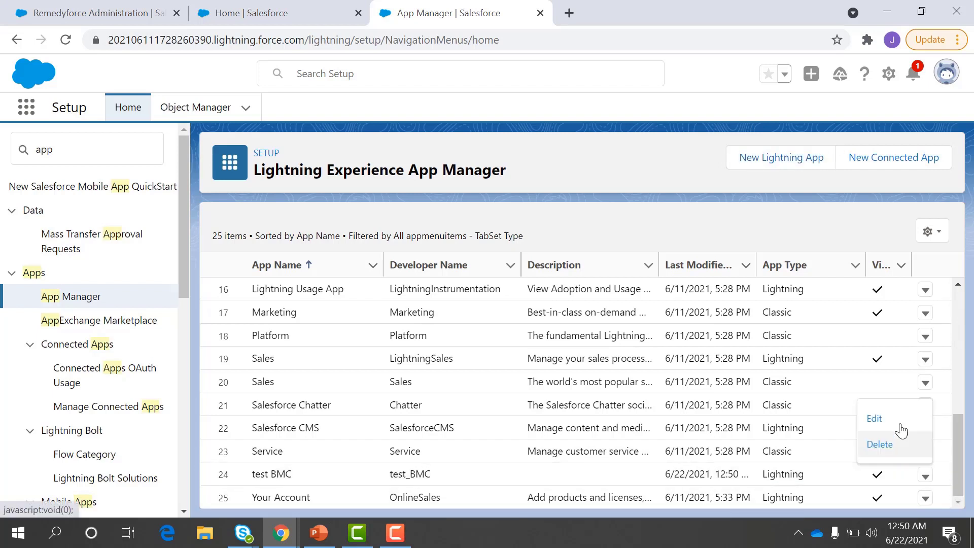
left_click(893, 420)
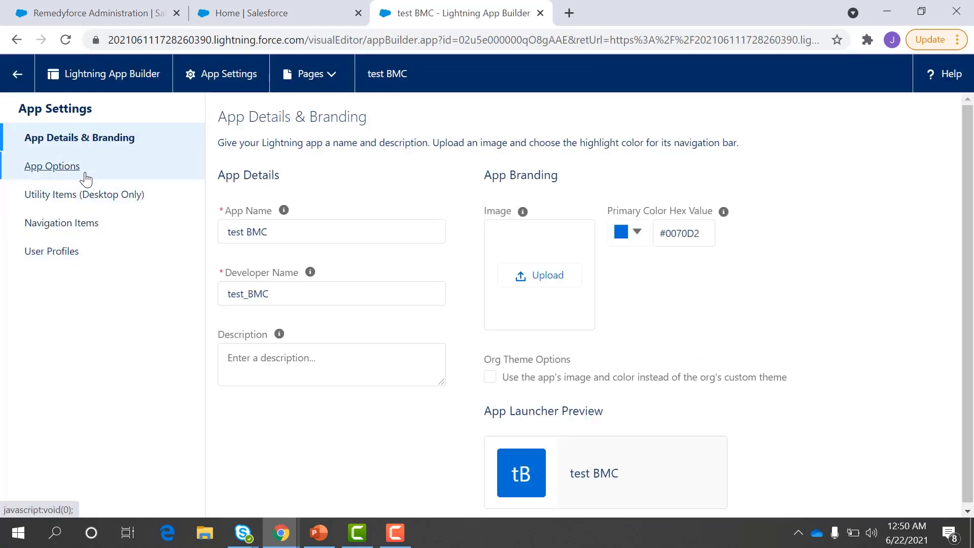
left_click(86, 176)
left_click(126, 202)
left_click(133, 224)
left_click(138, 251)
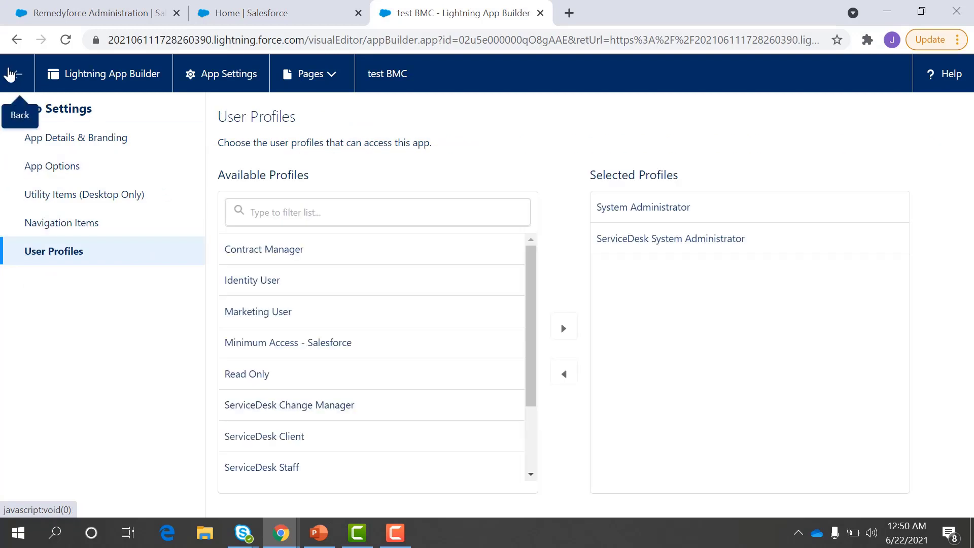
left_click(9, 75)
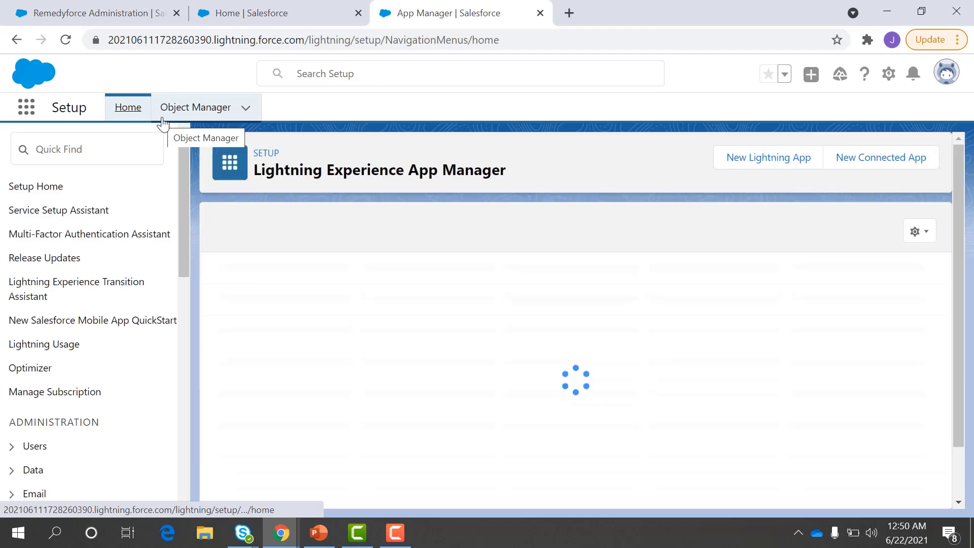
Step: Launch the test BMC app by searching 'test' in the App Launcher
left_click(25, 107)
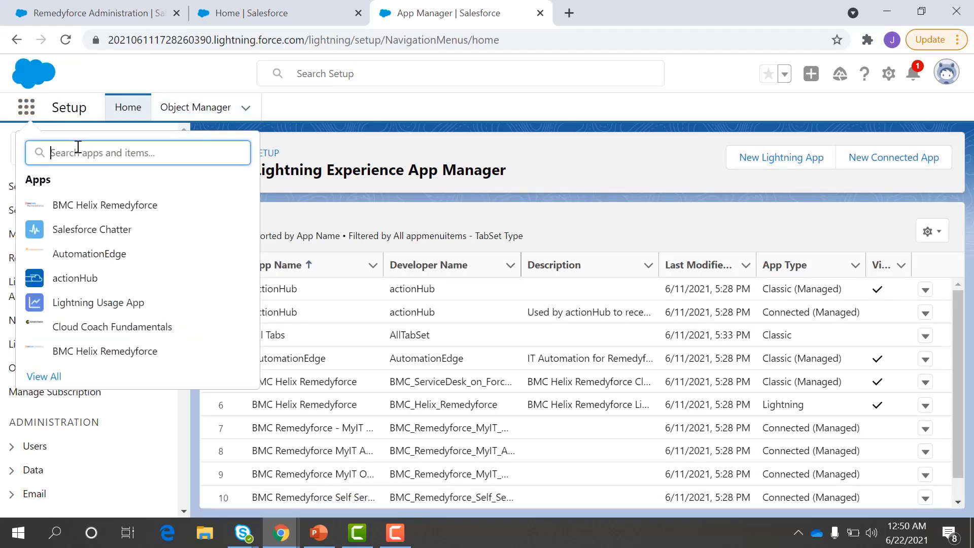
type("test")
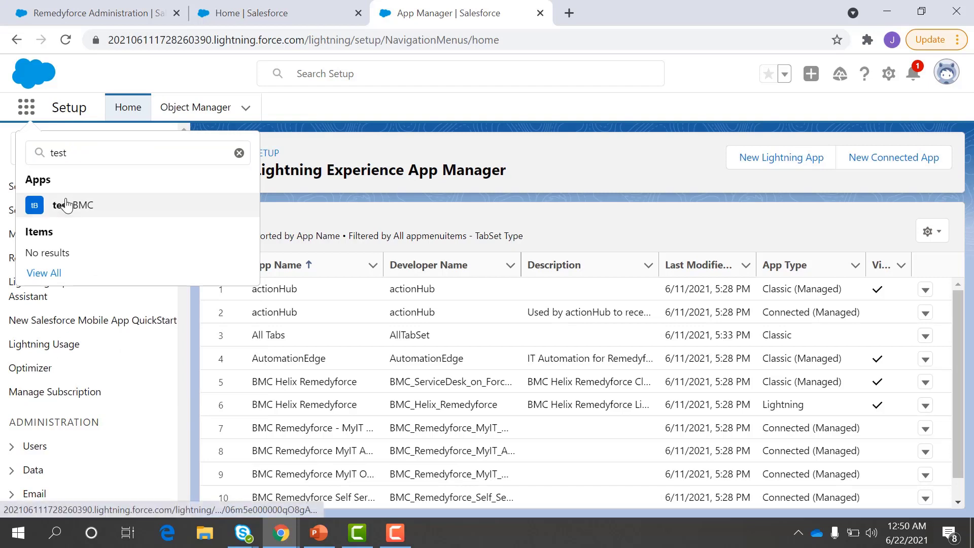
left_click(66, 205)
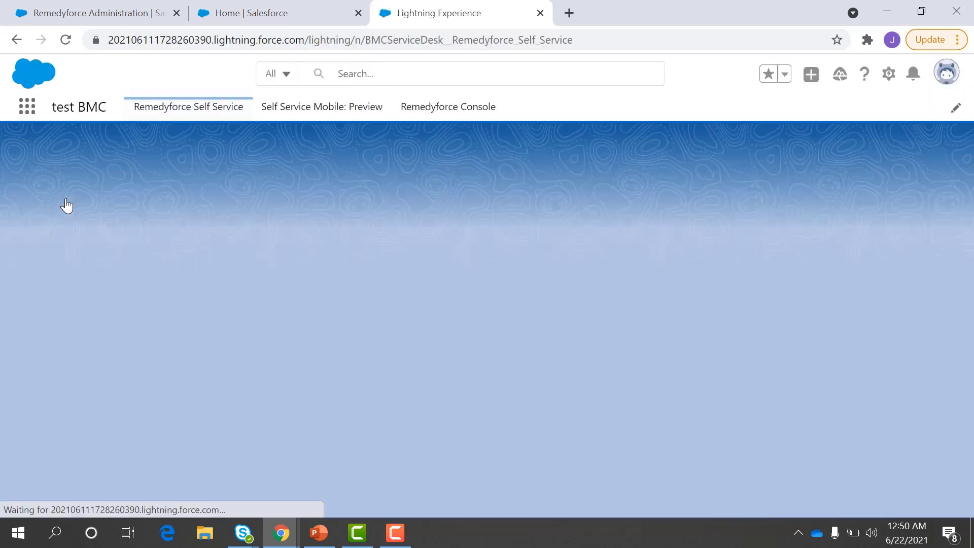
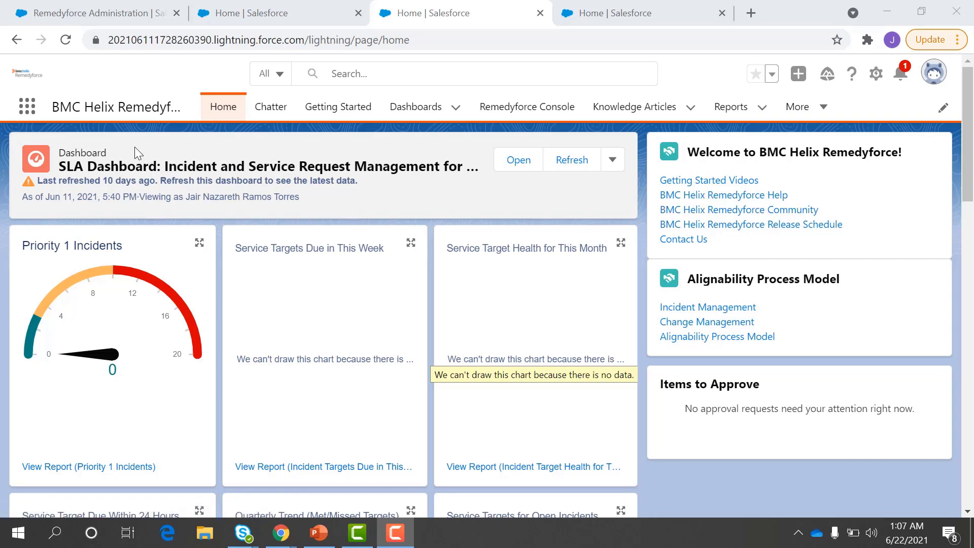
Step: Open Setup and search 'app' to reach the Lightning Experience App Manager list
left_click(875, 75)
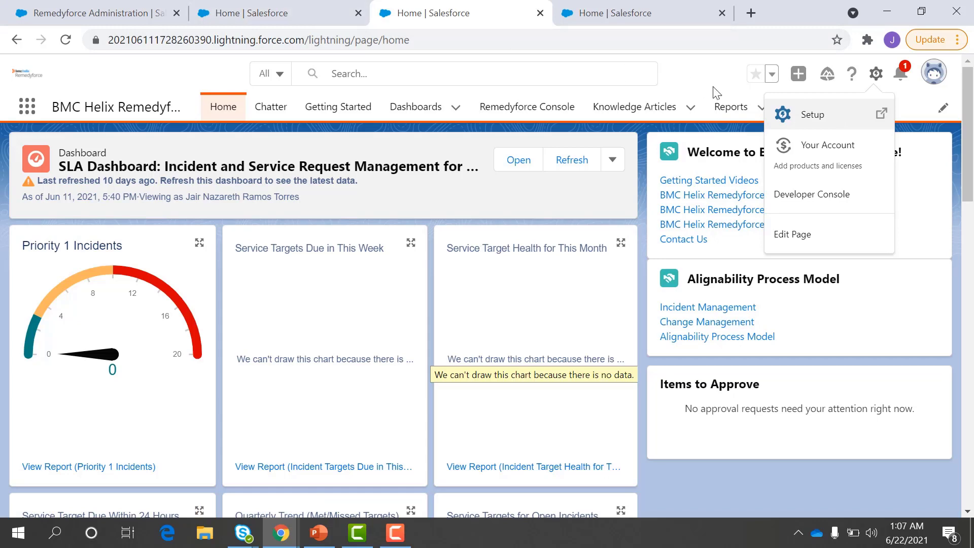
left_click(817, 117)
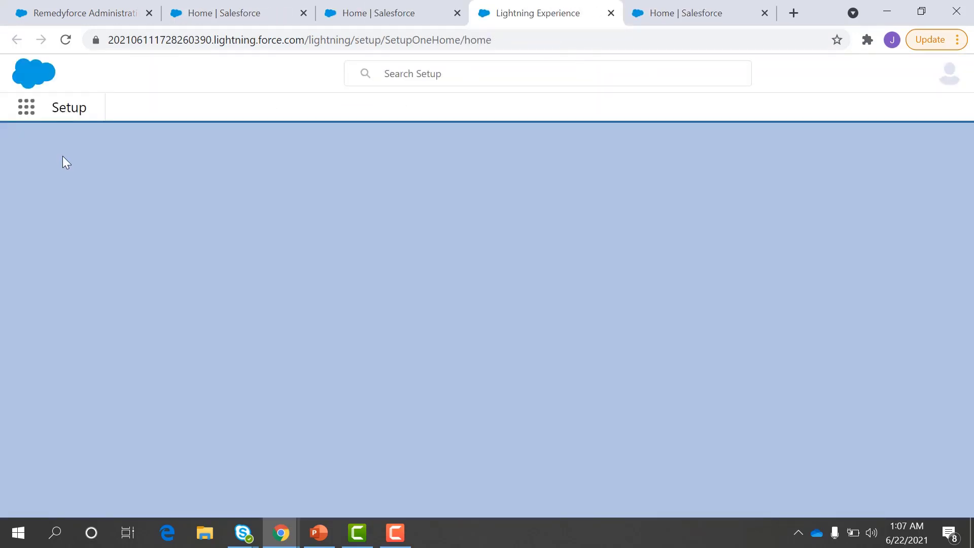
right_click(101, 131)
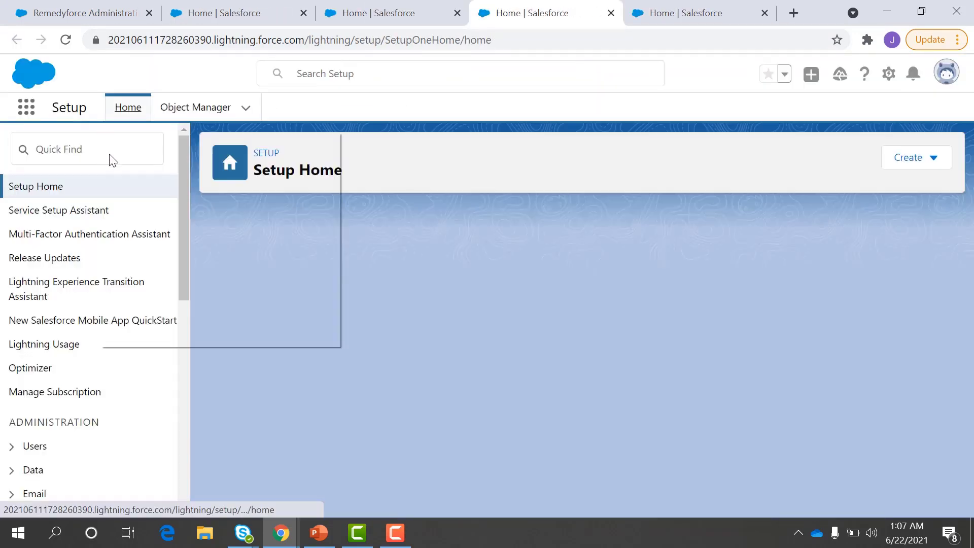
left_click(76, 172)
left_click(57, 147)
type("a")
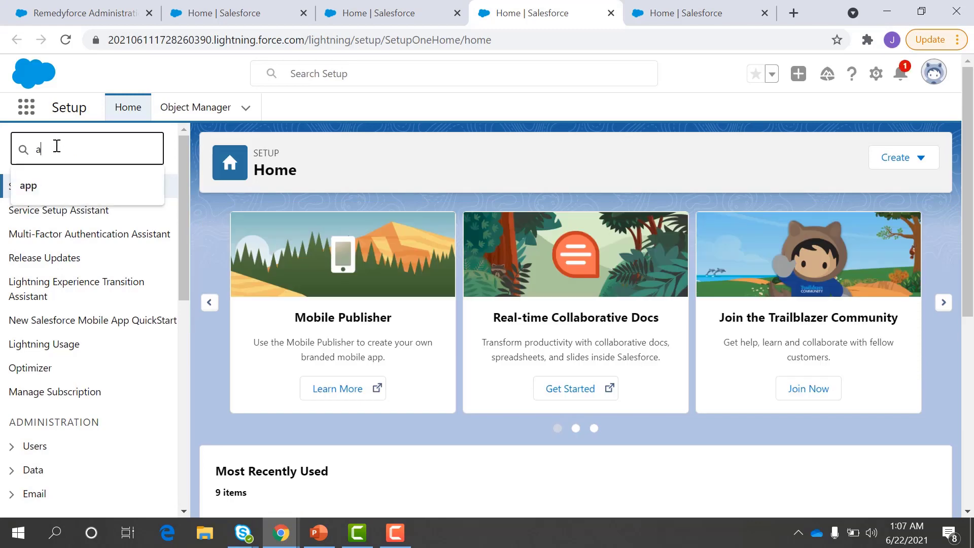
type("pp")
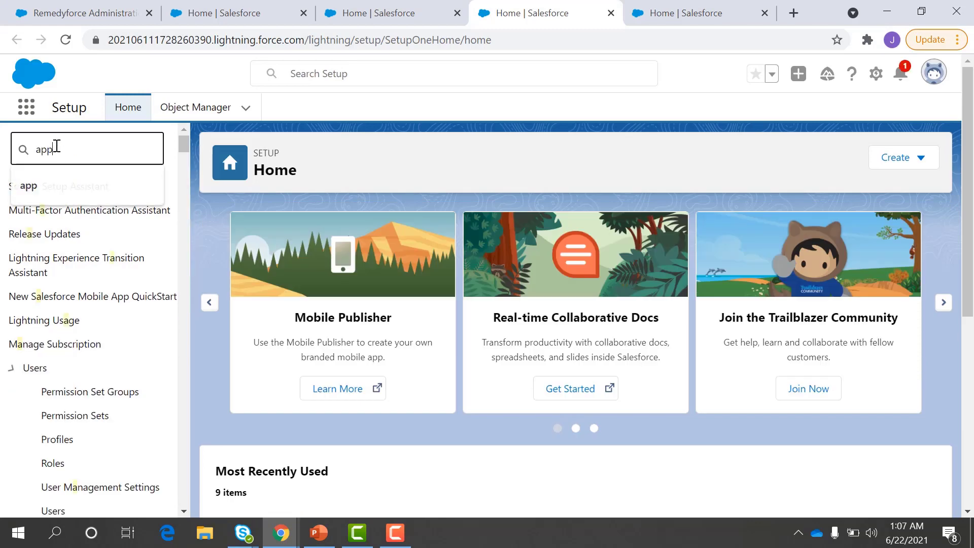
left_click(98, 301)
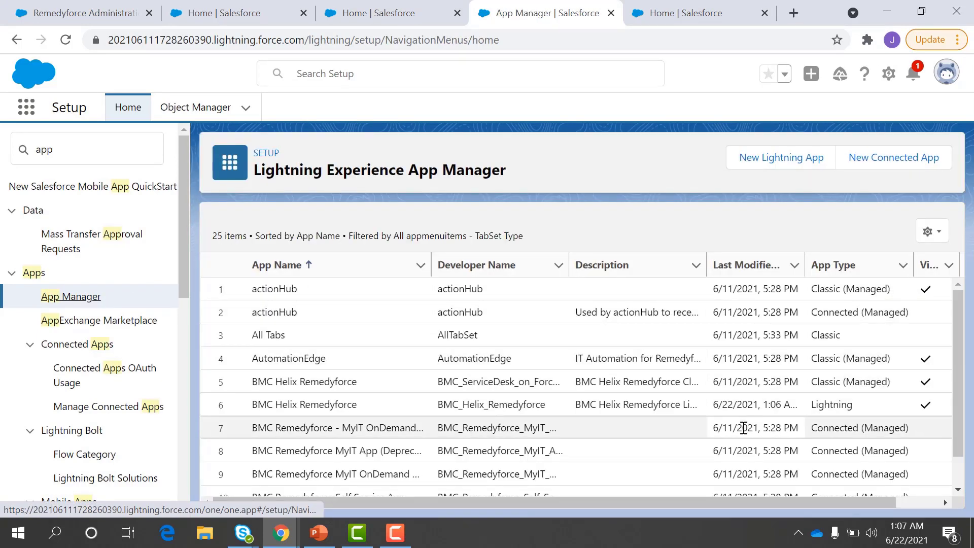
scroll(926, 414, "right", 1)
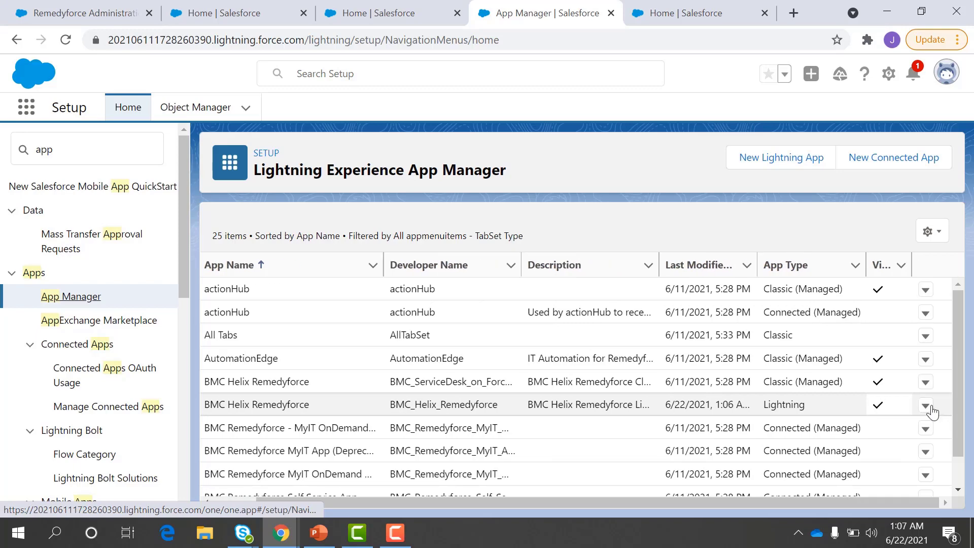
Step: Edit the BMC Helix Remedyforce Lightning app, move Remedyforce Console above Getting Started and Home, and save
left_click(926, 406)
left_click(880, 433)
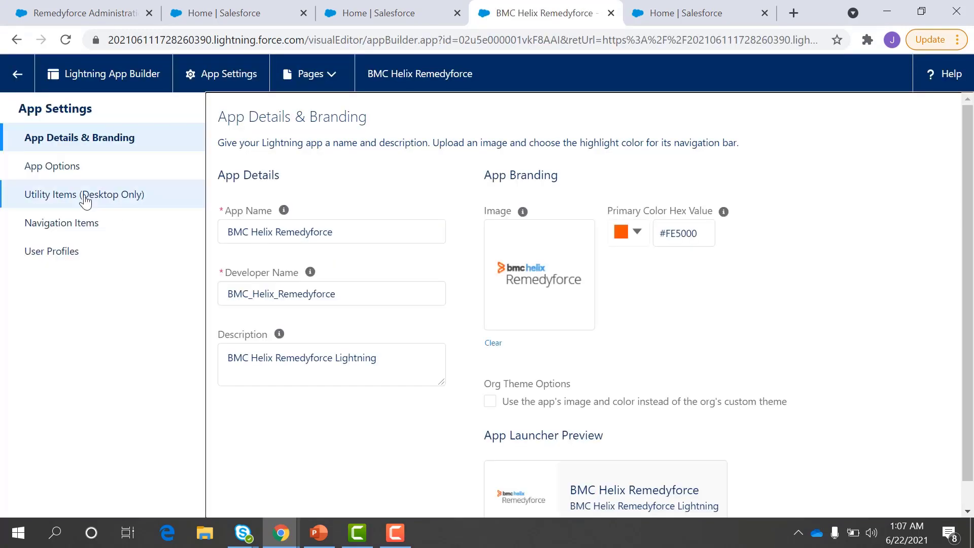
left_click(74, 223)
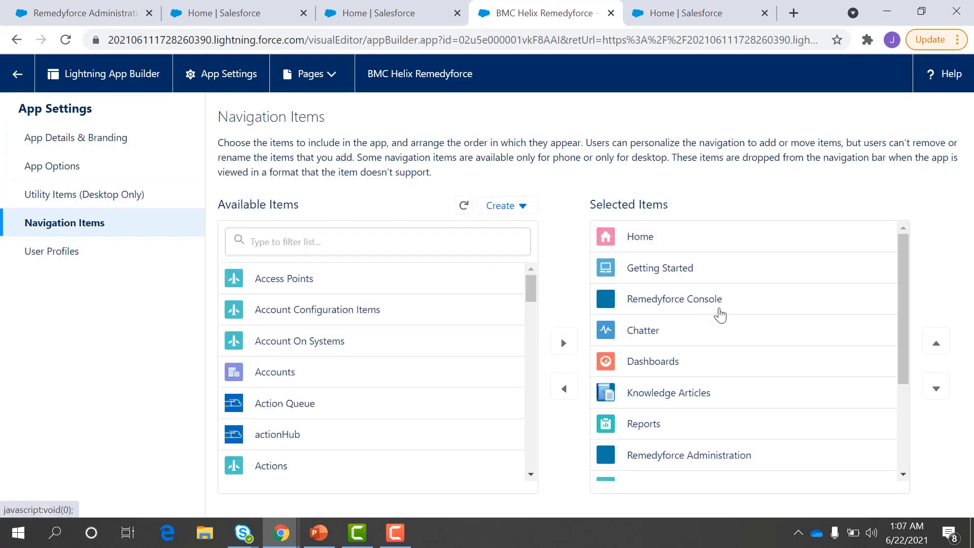
left_click(719, 311)
left_click(936, 344)
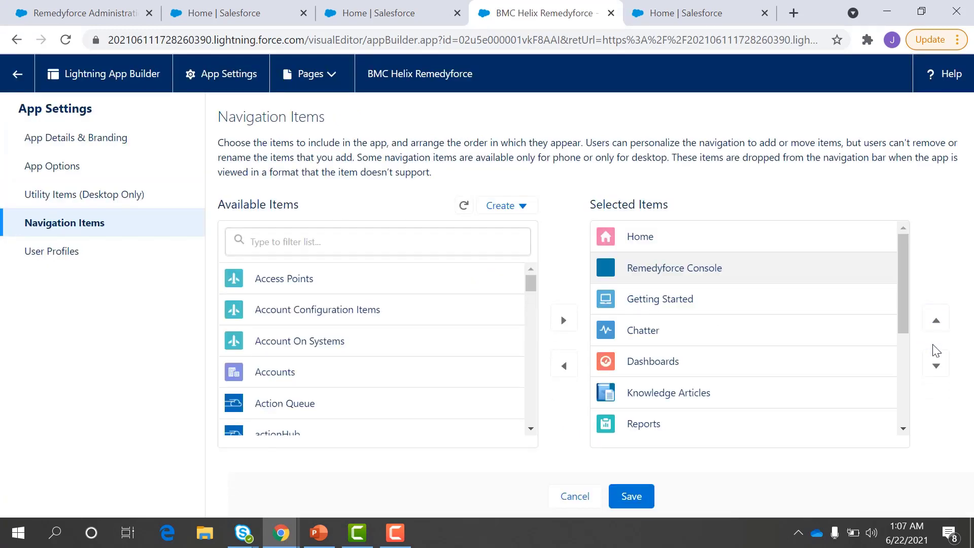
left_click(936, 321)
left_click(632, 497)
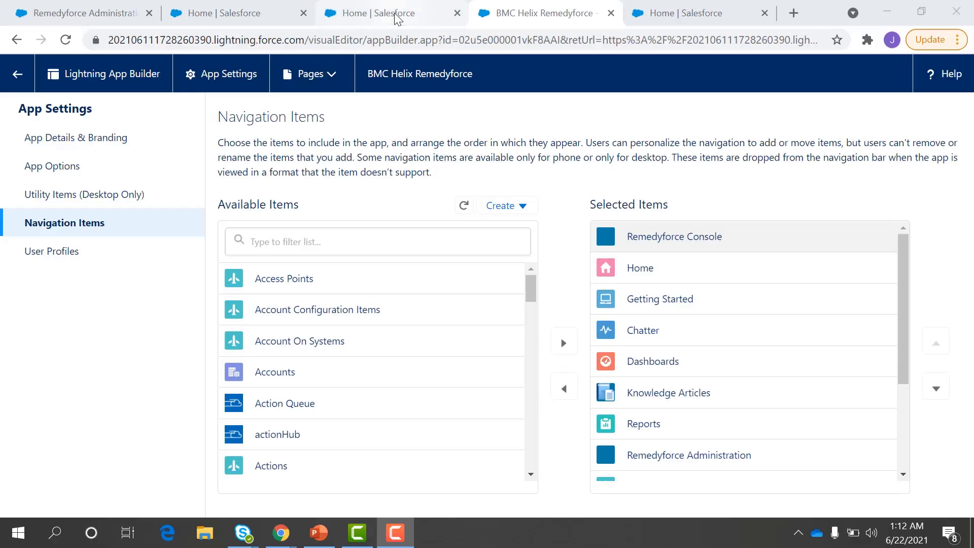
left_click(396, 17)
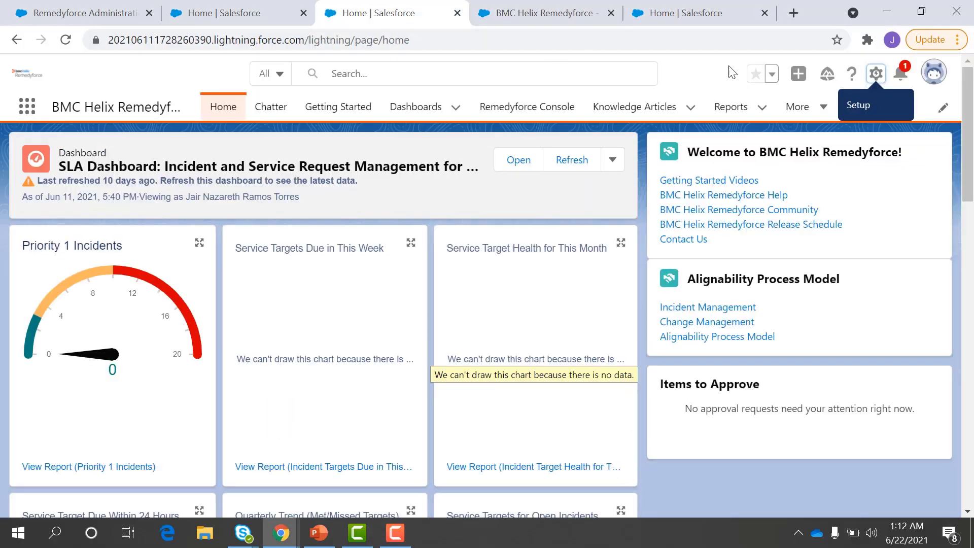
Step: Open Setup and search 'compan' to open the Company Information page
left_click(876, 74)
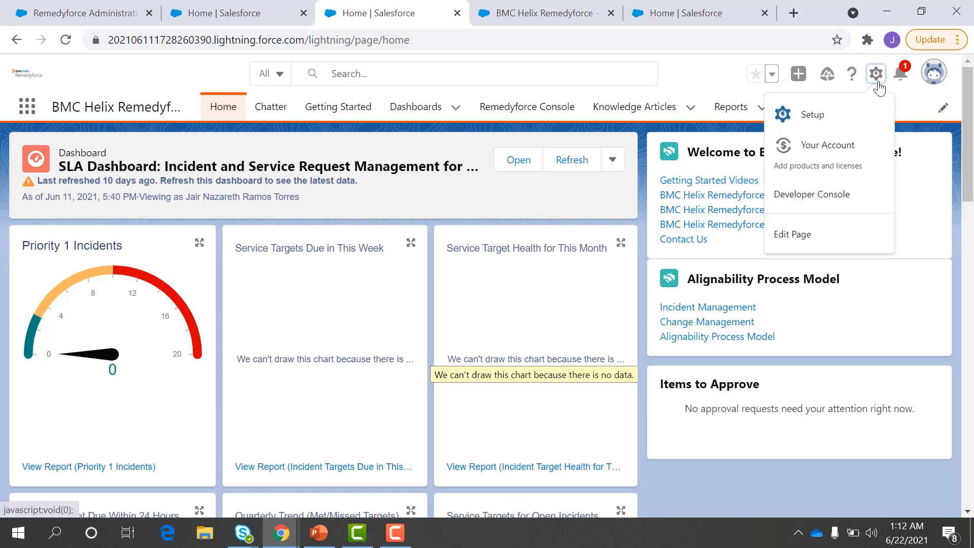
left_click(838, 109)
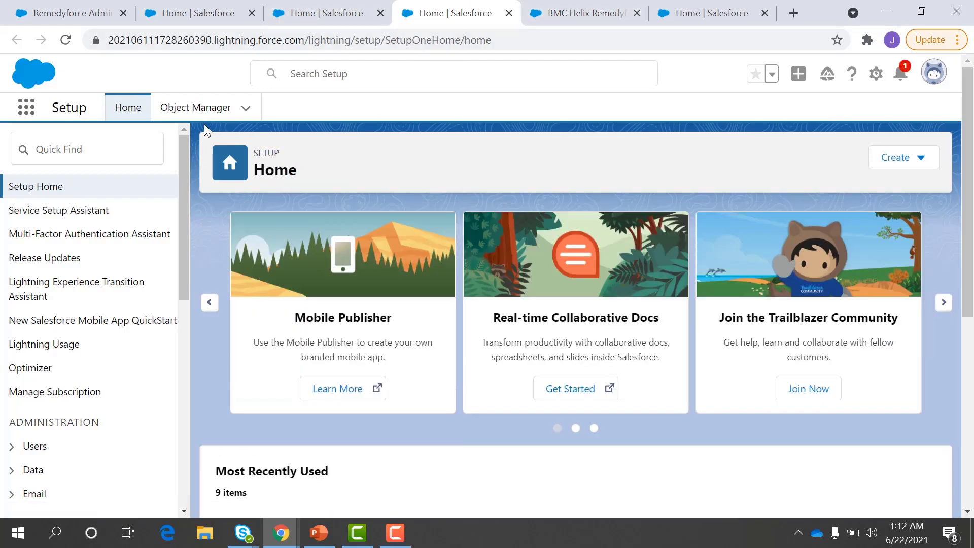
left_click(121, 145)
type("compan")
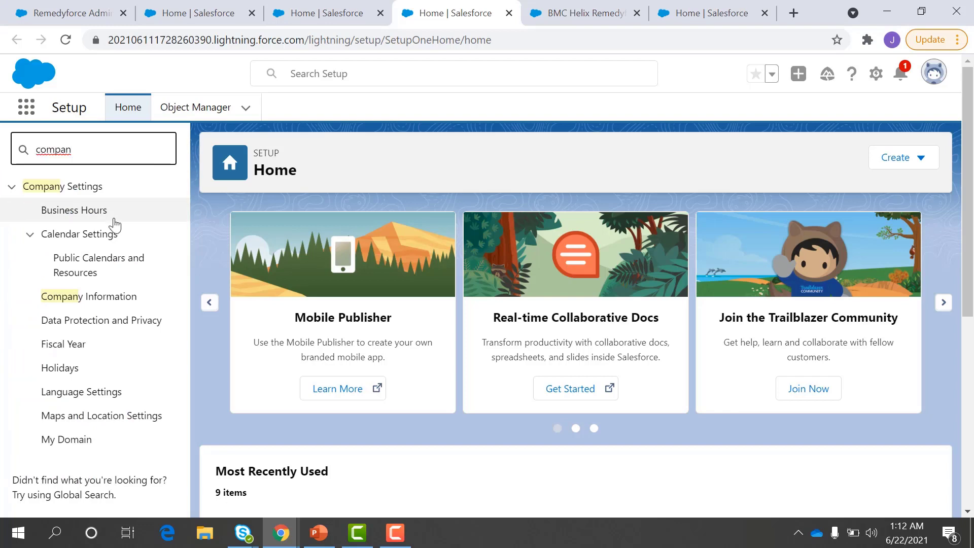
left_click(110, 298)
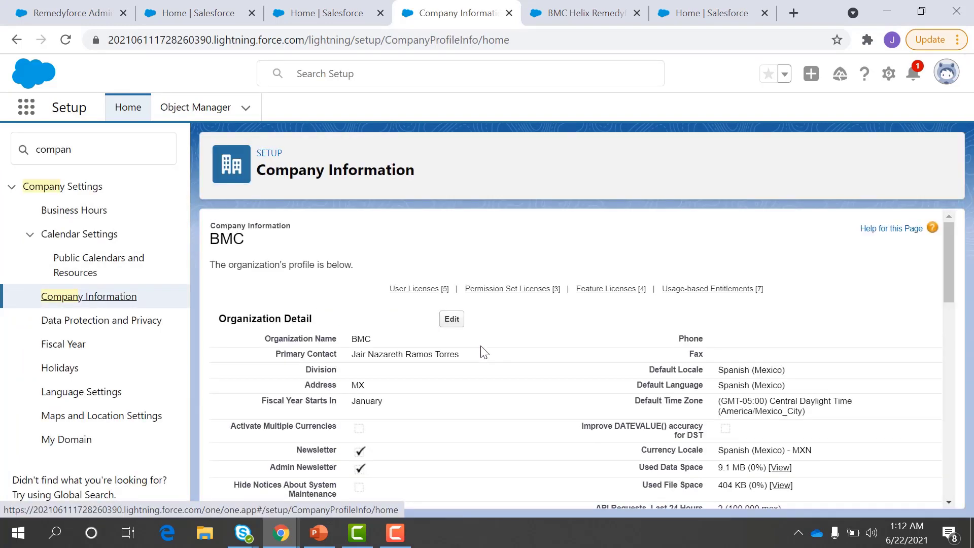
Step: Scroll down Company Information to the User Licenses and Permission Set Licenses tables
scroll(484, 352, "down", 1)
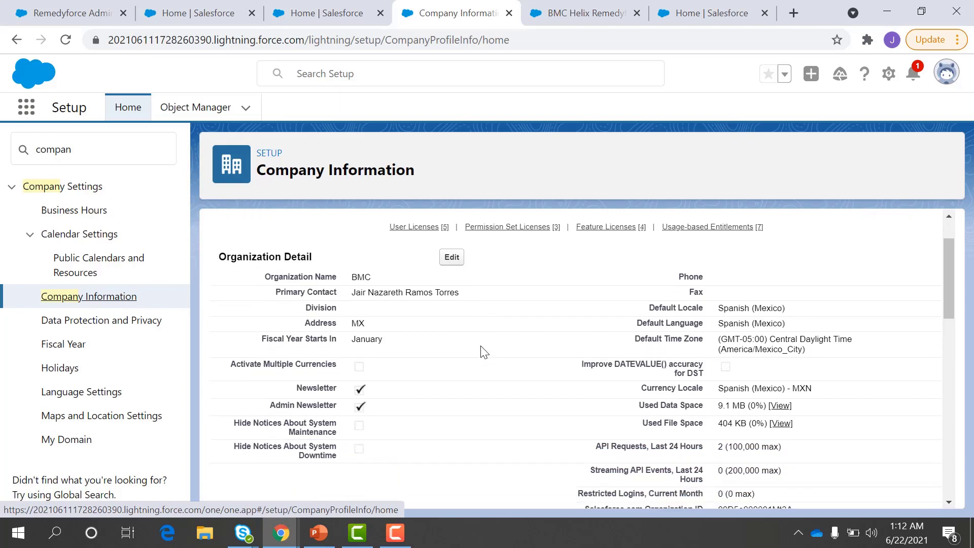
scroll(484, 352, "up", 1)
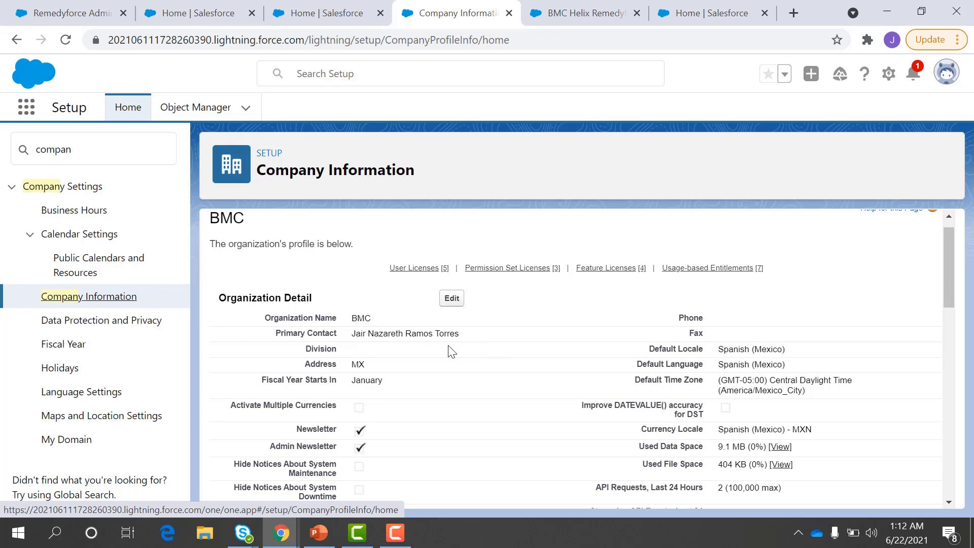
scroll(449, 350, "down", 1)
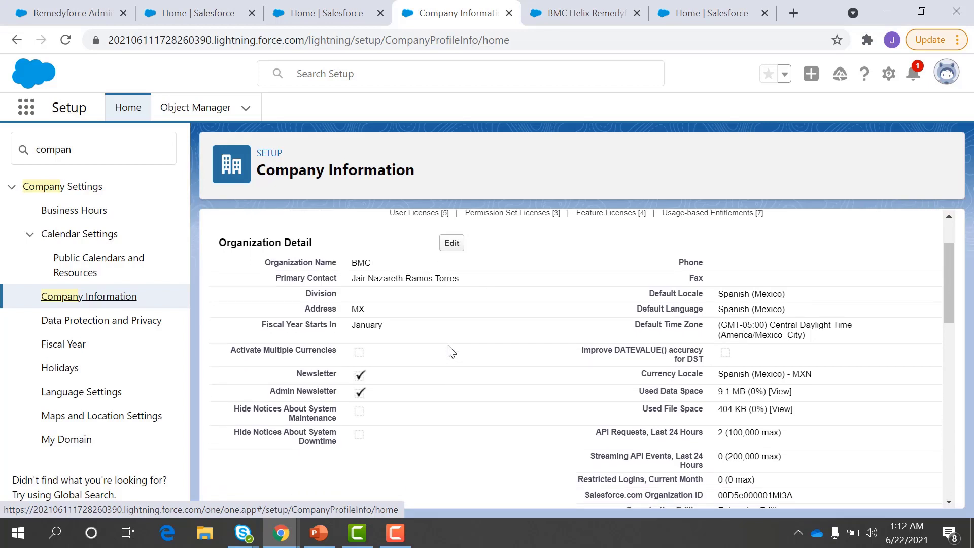
scroll(450, 351, "down", 1)
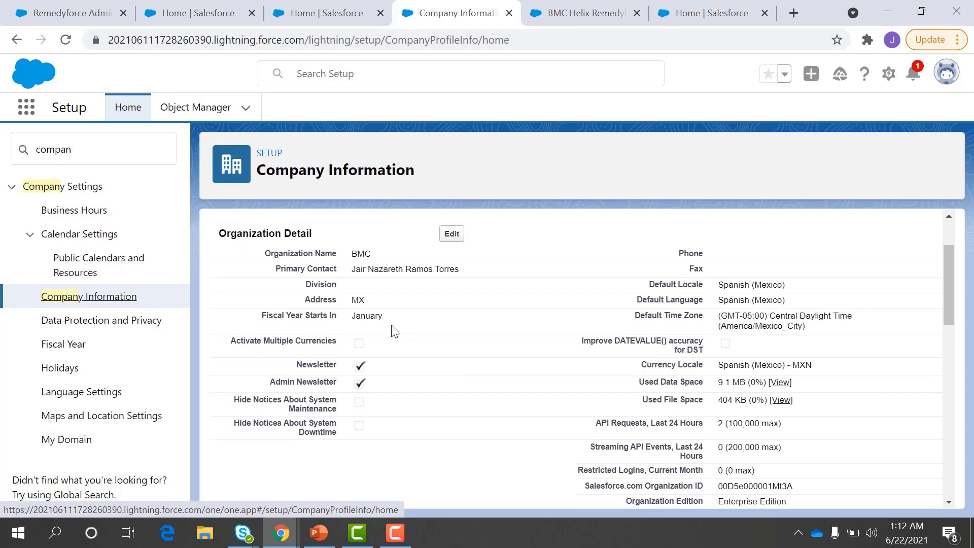
scroll(396, 331, "down", 1)
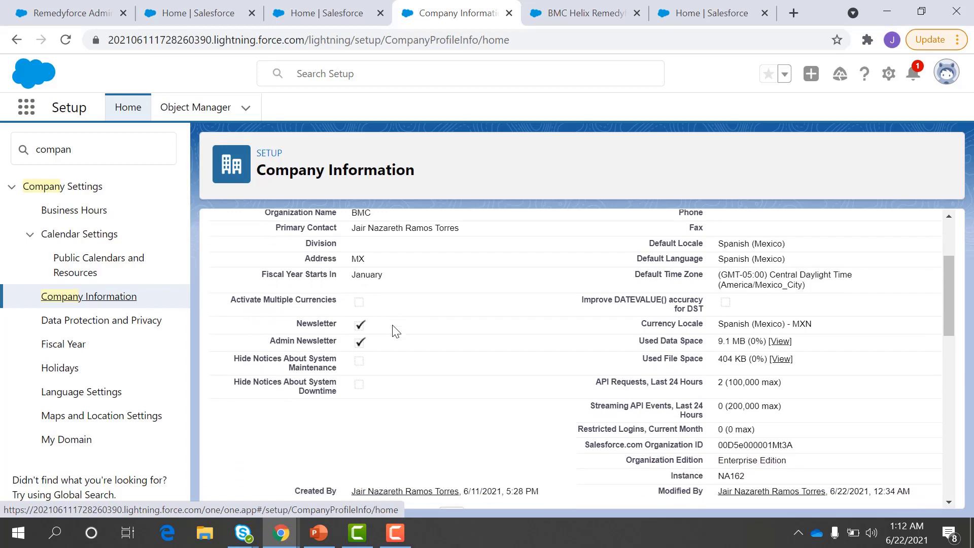
scroll(396, 331, "down", 1)
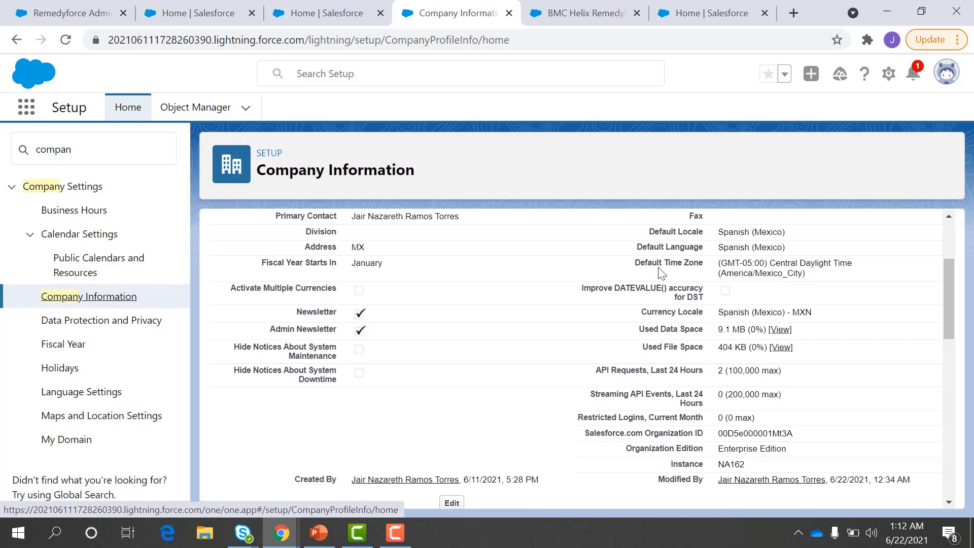
scroll(596, 304, "down", 4)
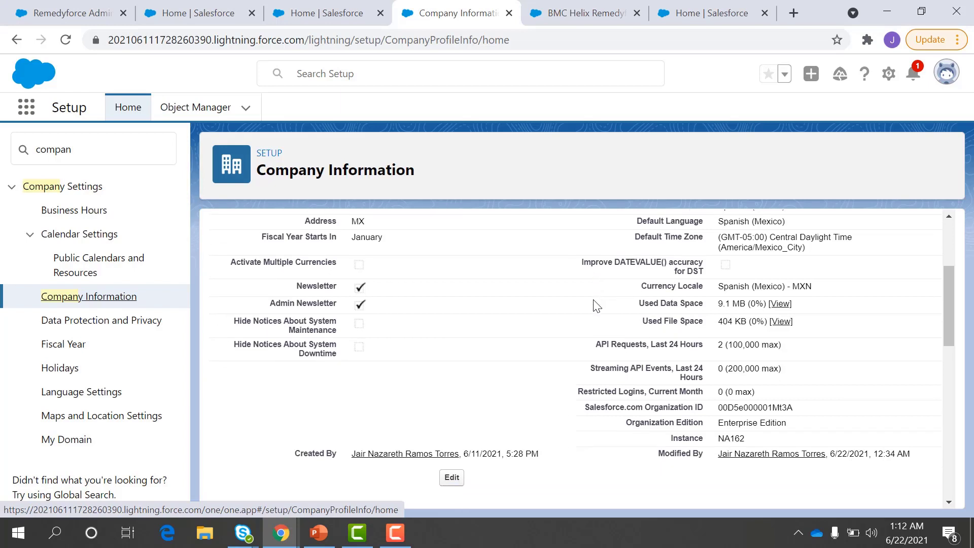
scroll(596, 304, "down", 2)
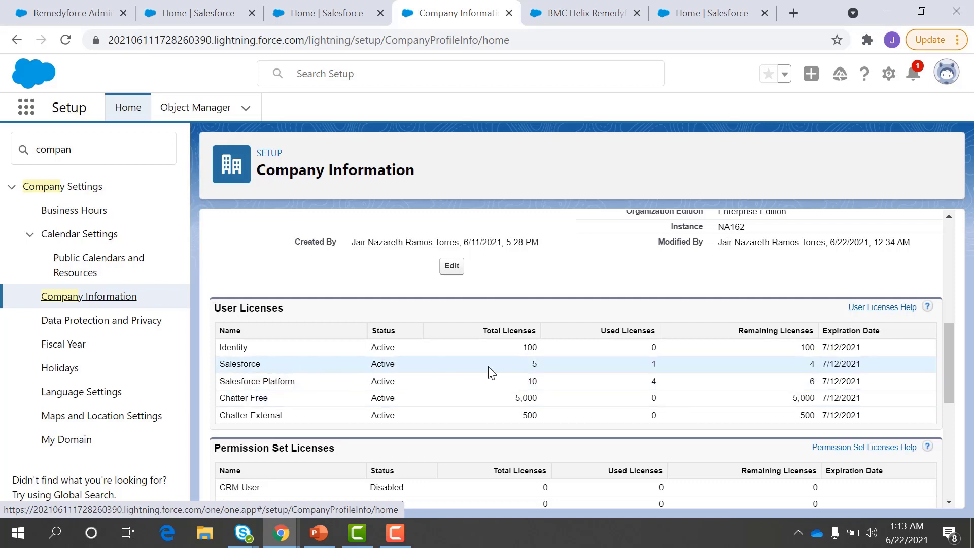
left_click_drag(529, 367, 539, 366)
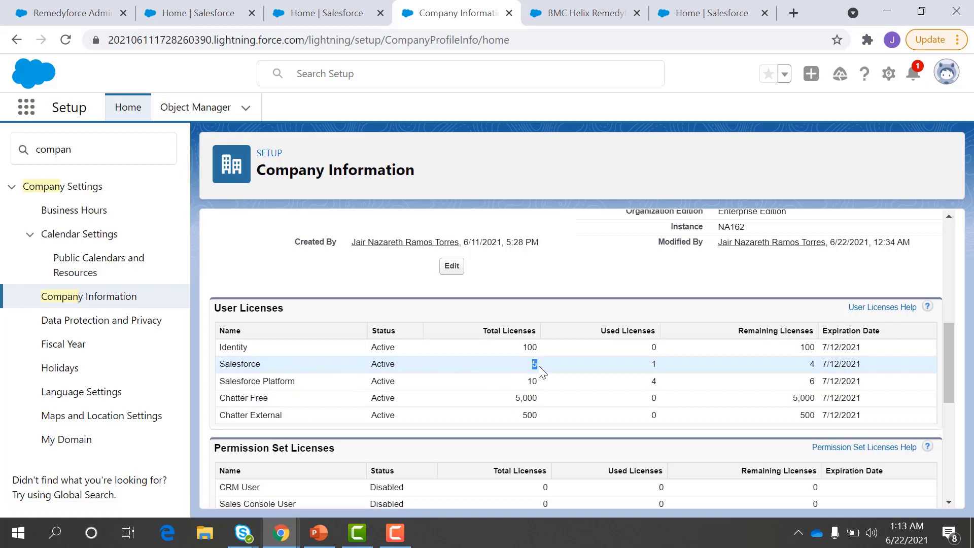
left_click(647, 369)
left_click_drag(649, 365, 657, 368)
left_click(657, 368)
left_click_drag(525, 384, 537, 385)
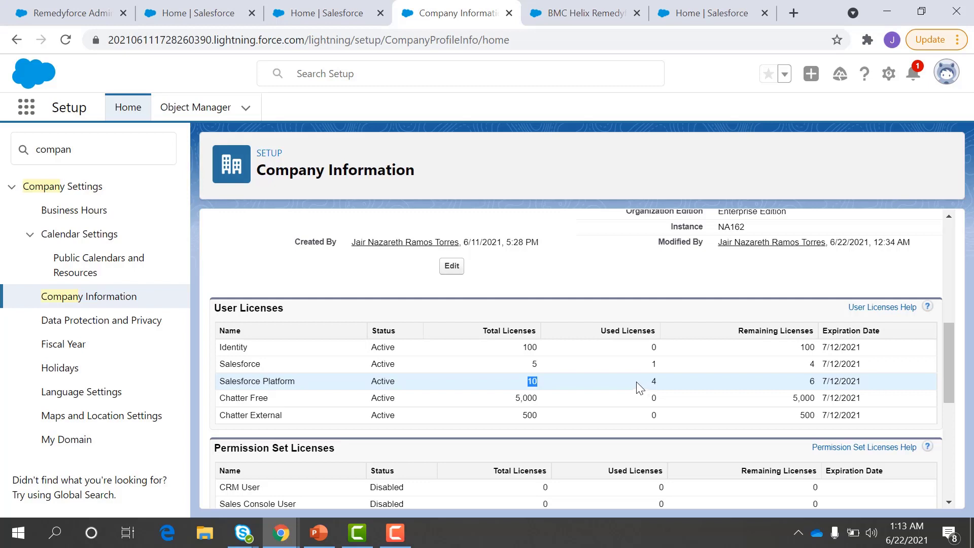
double_click(81, 144)
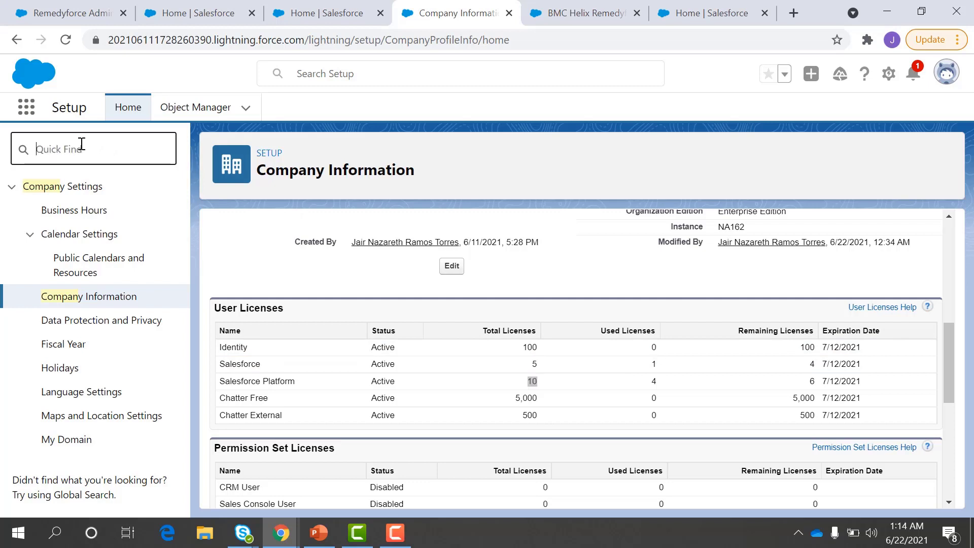
Step: Search 'user' in Setup and open a helpdesk staff user's record from the active users list
type("us")
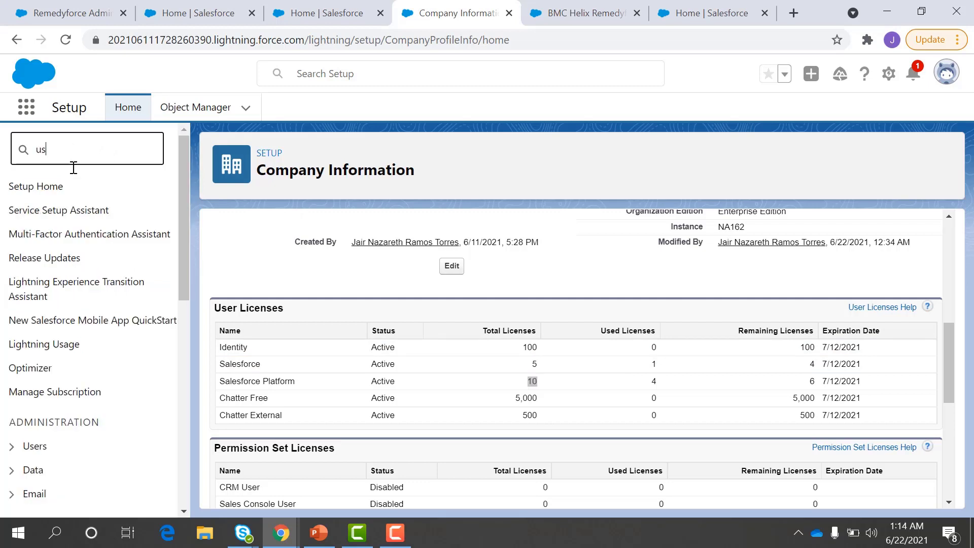
type("er")
left_click(58, 377)
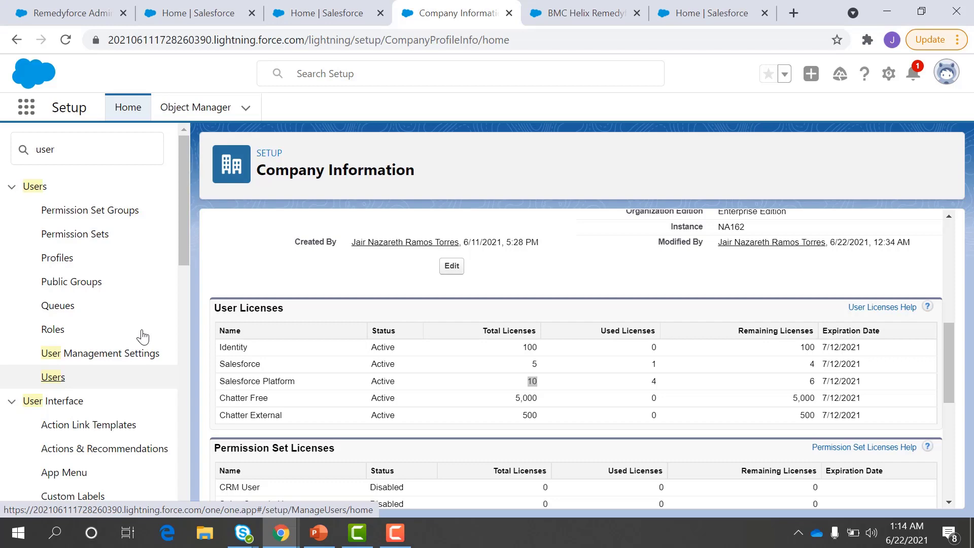
left_click(117, 379)
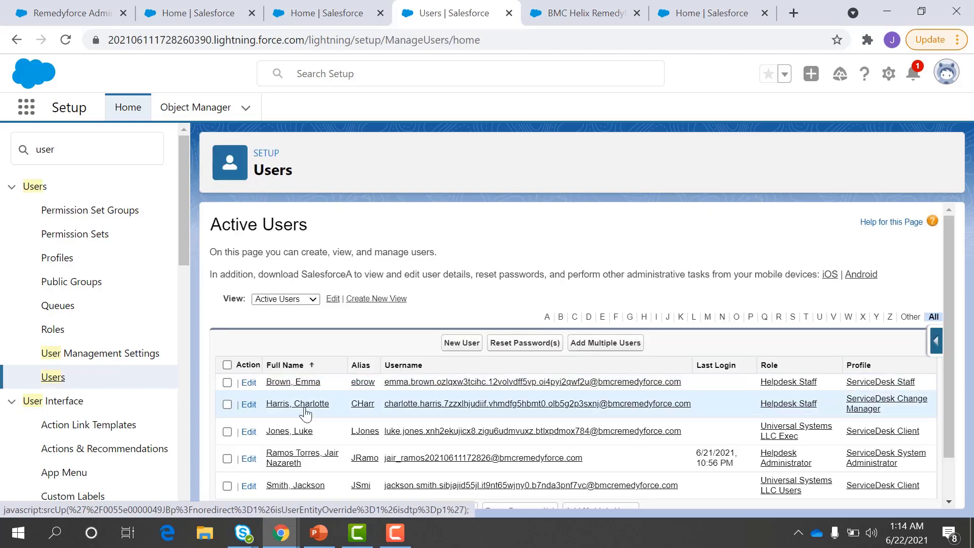
left_click(287, 383)
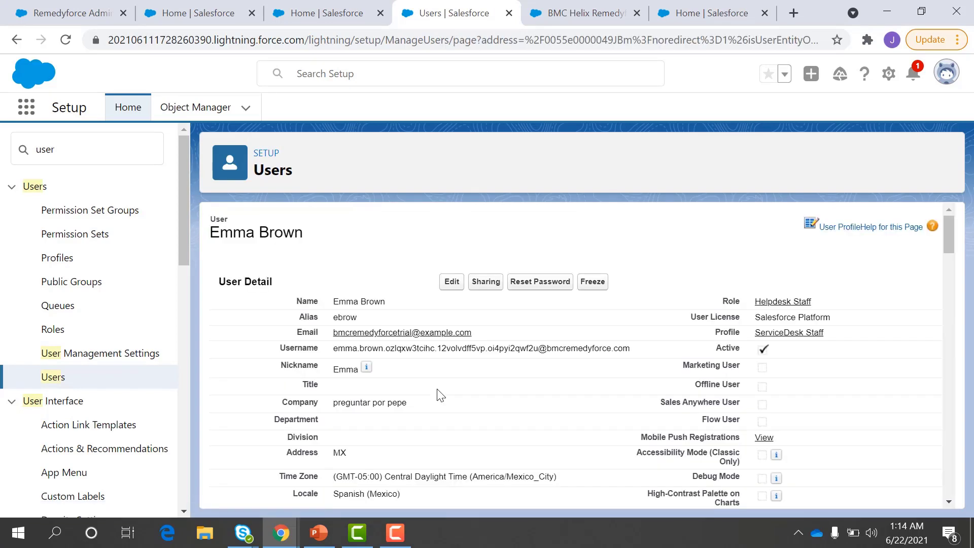
Step: Review the user's ServiceDesk Staff setting and Permission Set Assignments
scroll(436, 393, "down", 10)
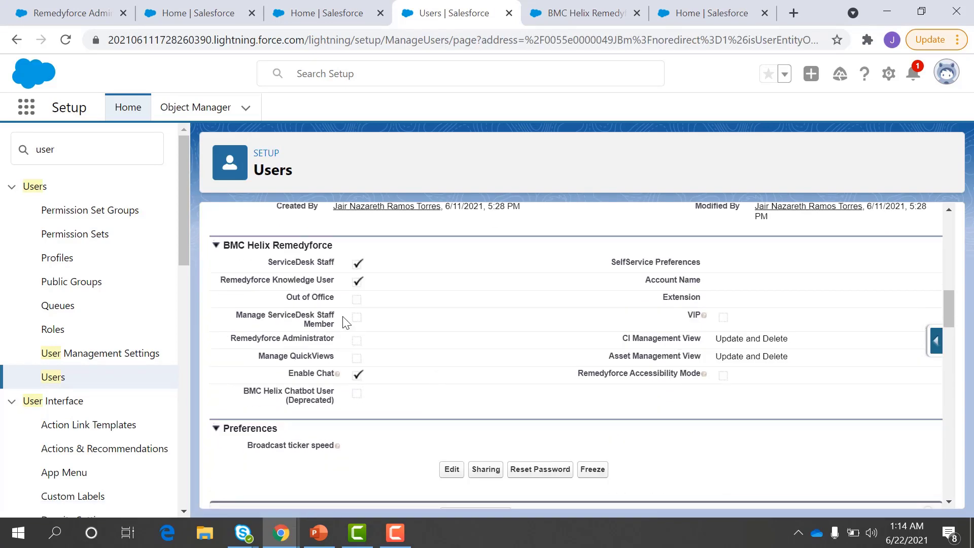
left_click_drag(272, 263, 320, 267)
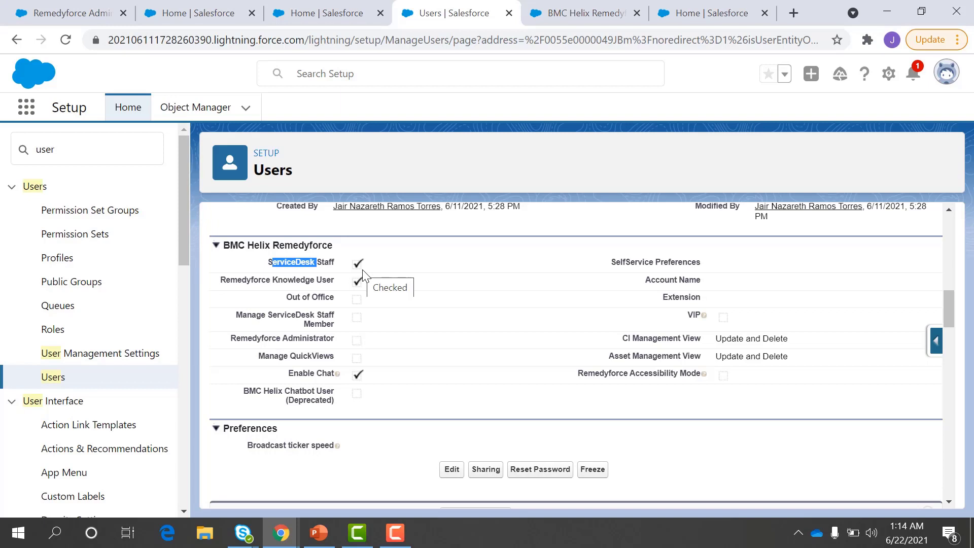
scroll(363, 274, "up", 3)
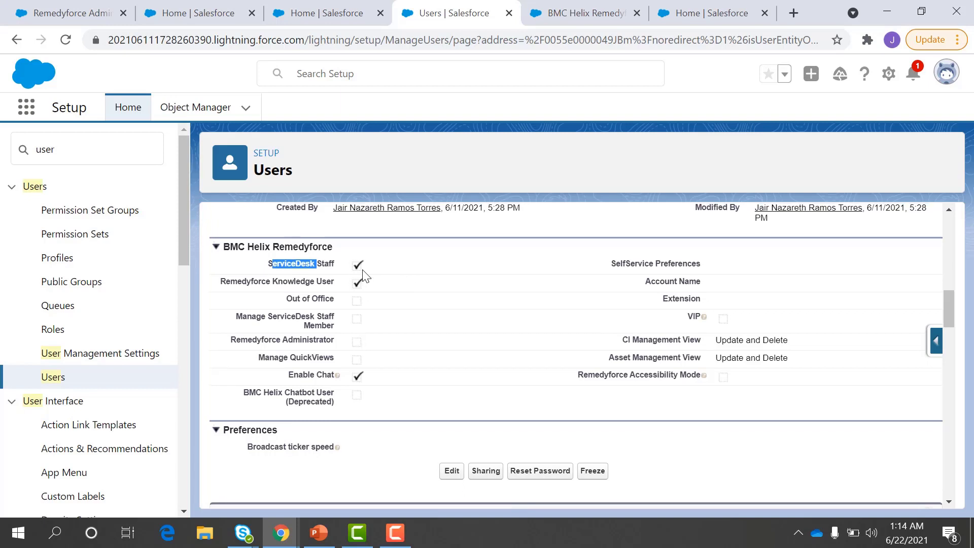
scroll(363, 274, "up", 3)
left_click(86, 161)
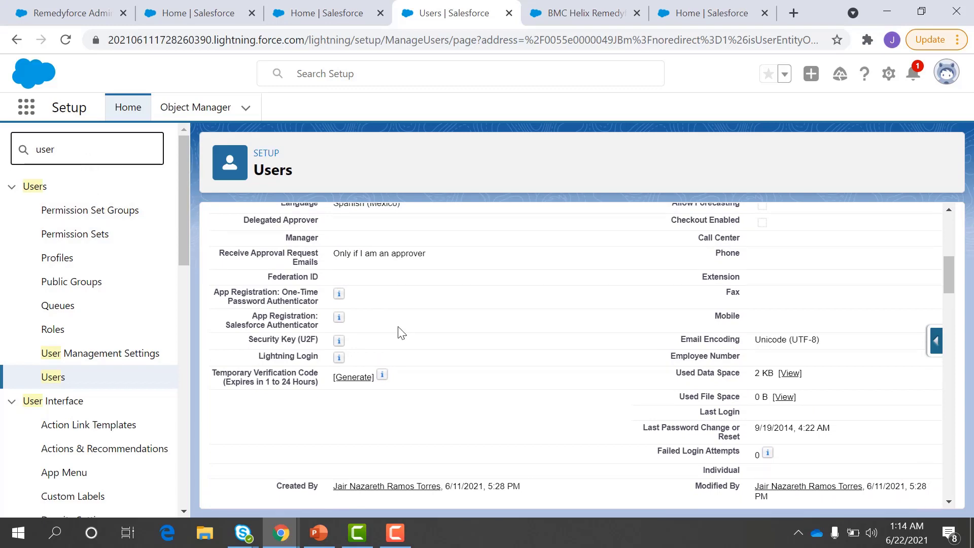
scroll(398, 331, "down", 6)
scroll(401, 333, "down", 1)
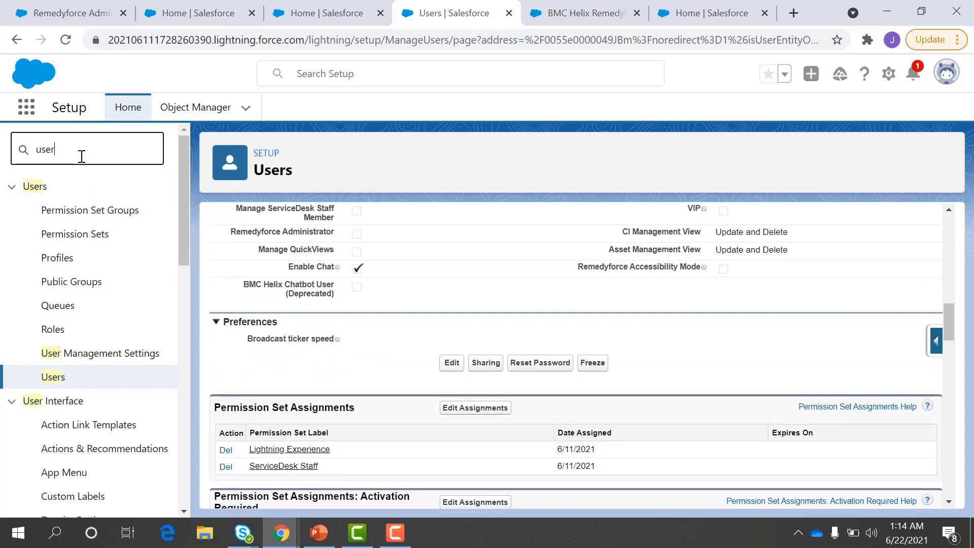
Step: Search 'permiss' to open the Permission Sets list, then advance the slides to Summary
key("BackSpace")
key("BackSpace")
key("BackSpace")
type("p")
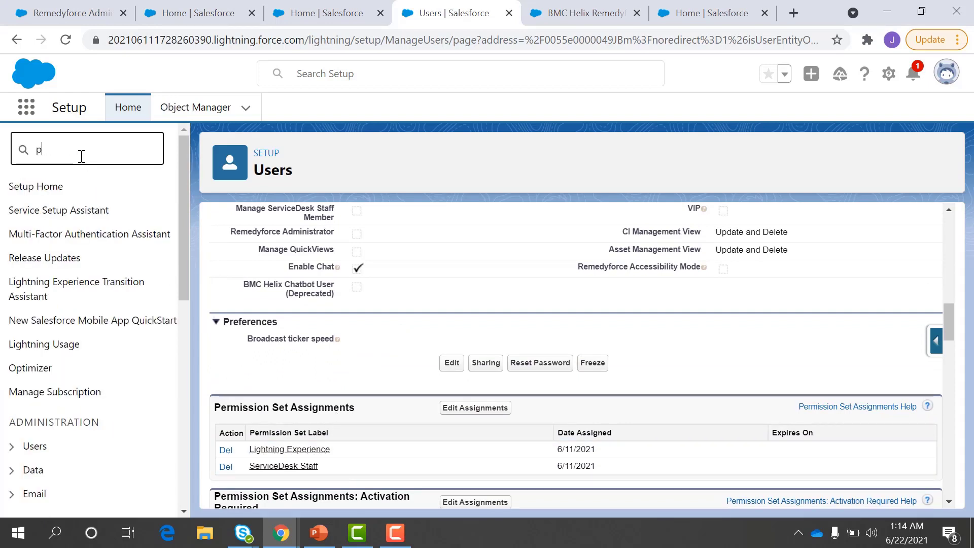
type("ermiss")
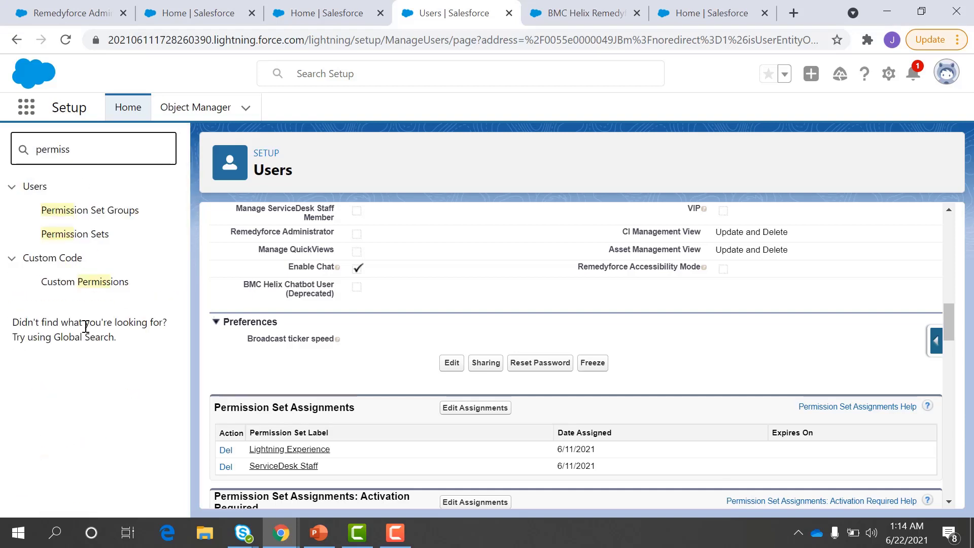
left_click(85, 234)
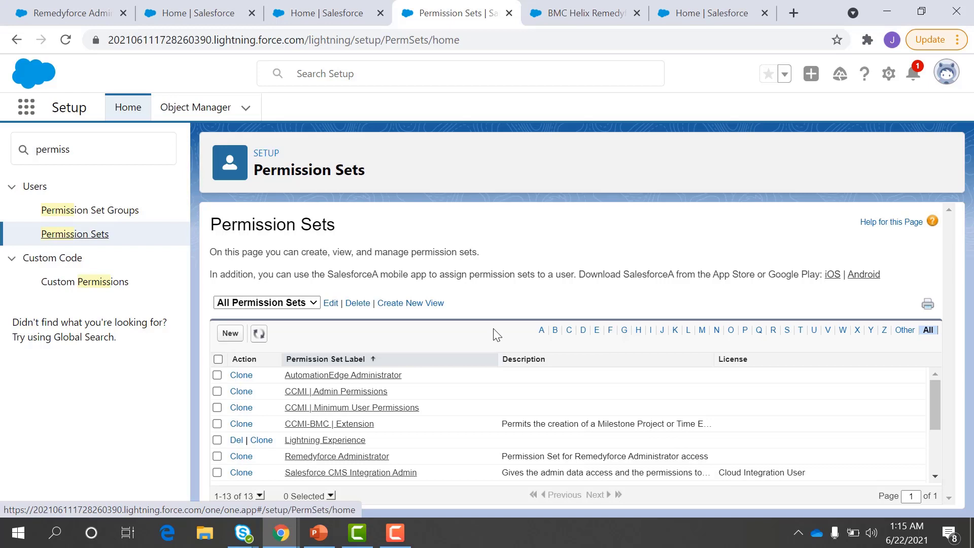
scroll(528, 444, "down", 3)
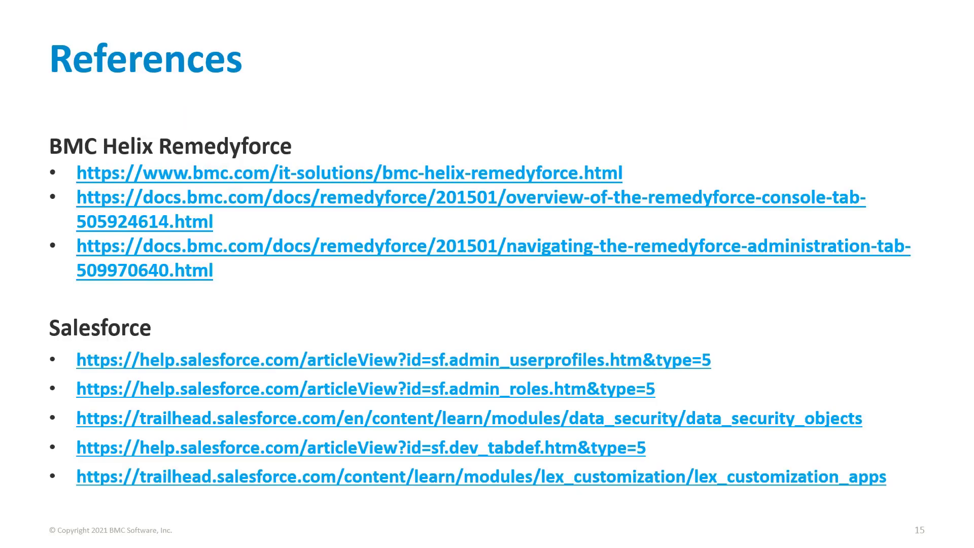
left_click(568, 312)
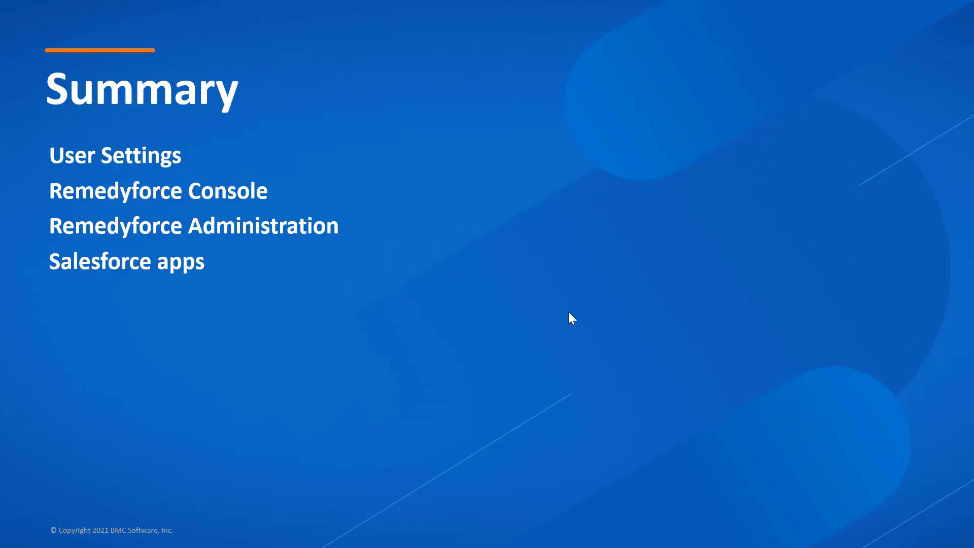